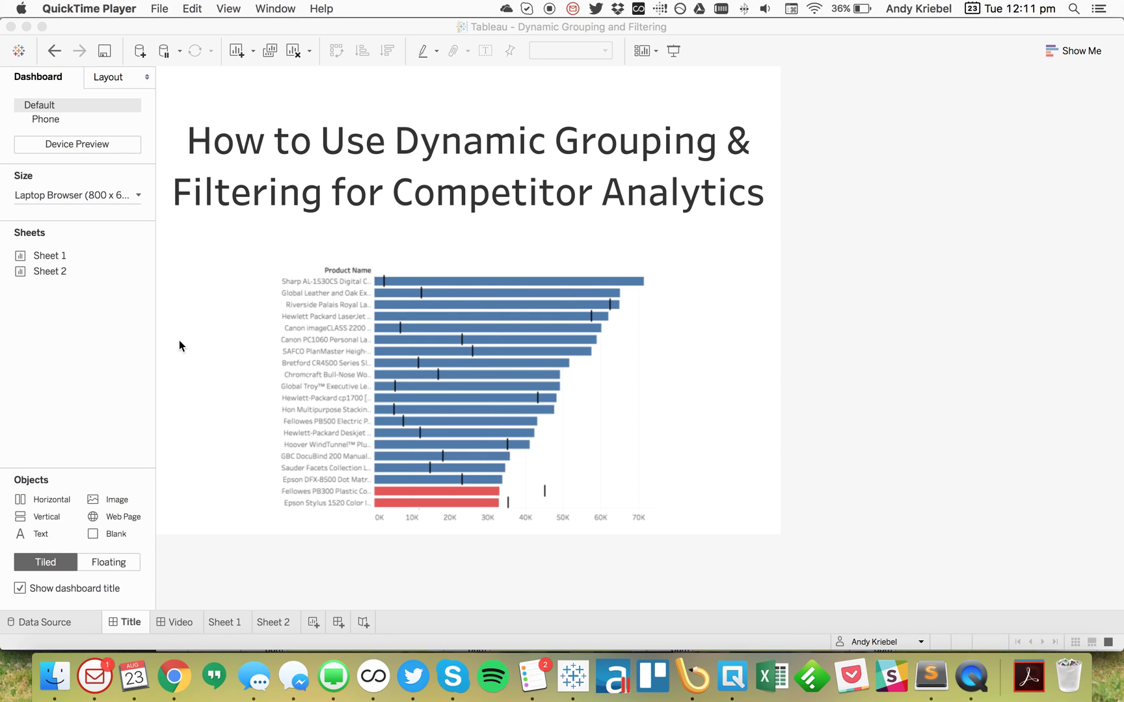
# - On Sheet 1, rename the Region dimension to "Companies"
pyautogui.click(237, 623)
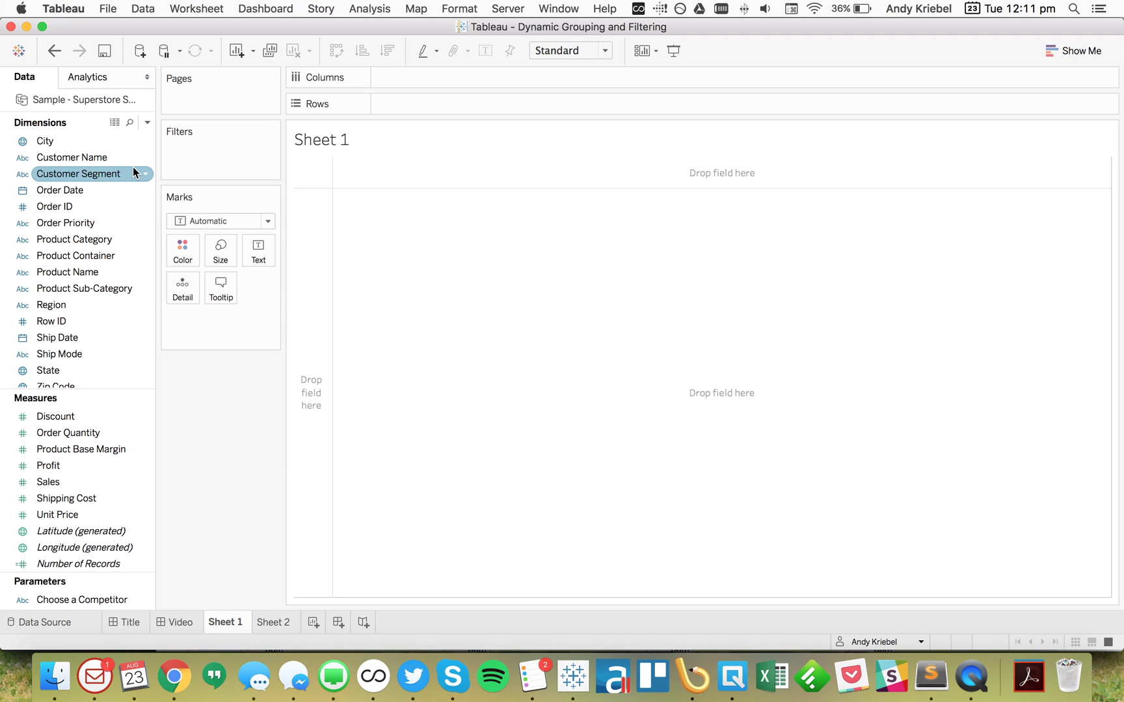
pyautogui.click(79, 306)
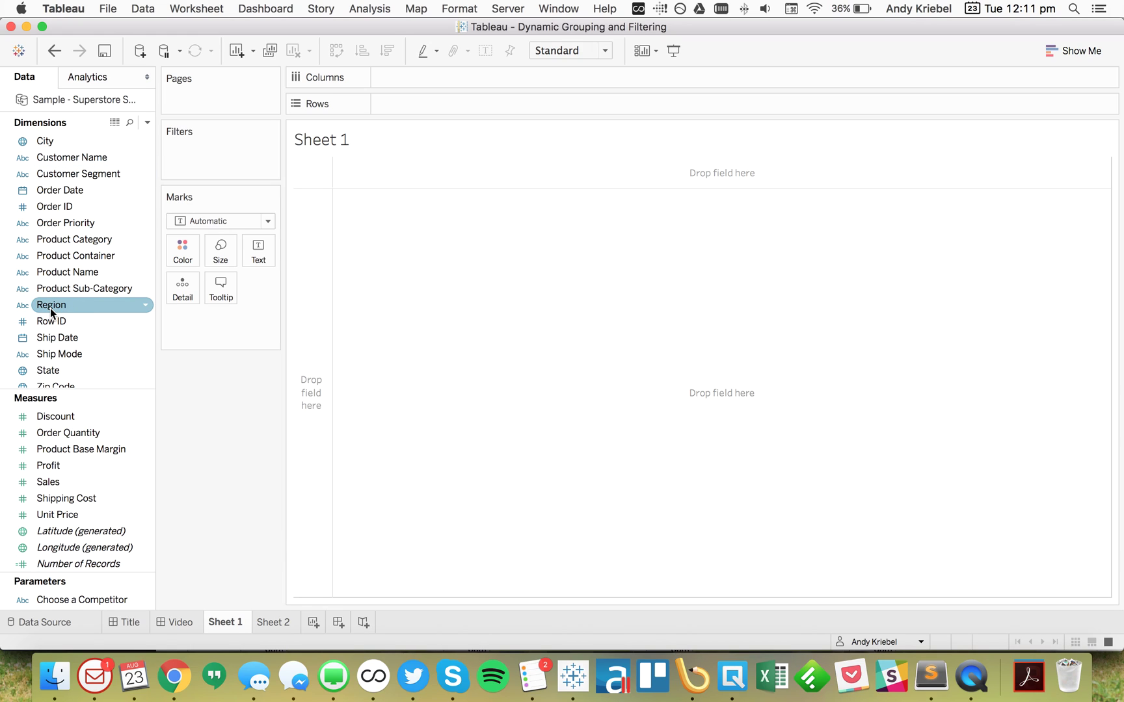
pyautogui.rightClick(50, 308)
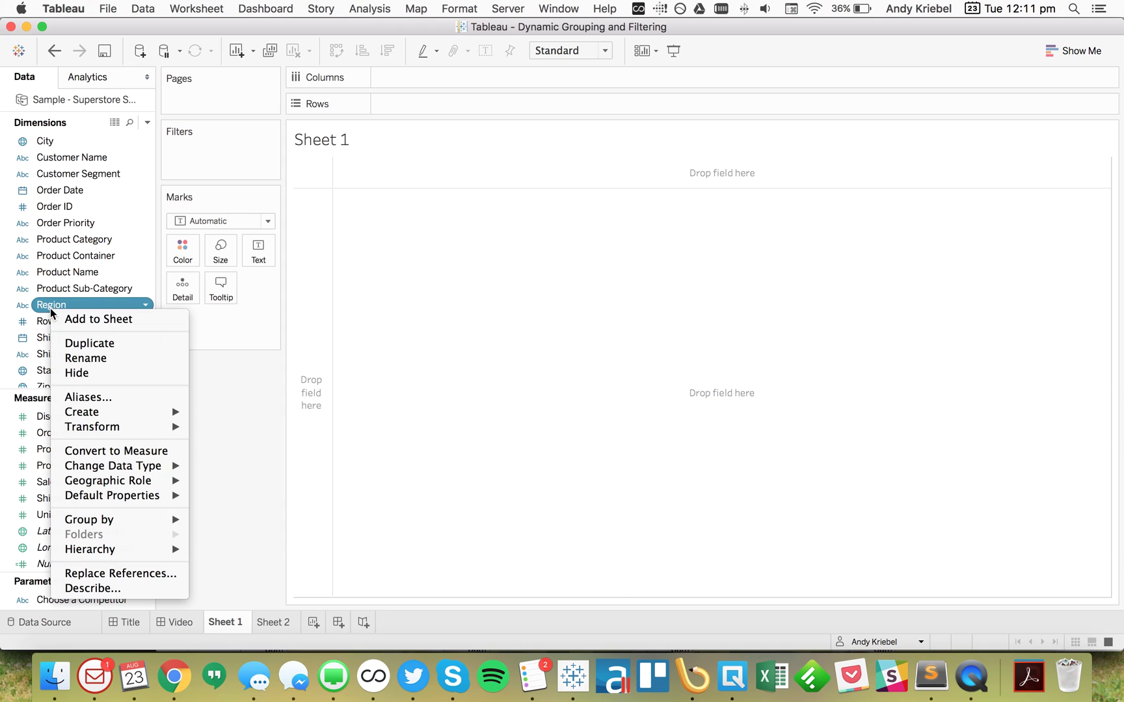
pyautogui.click(98, 358)
pyautogui.write('C')
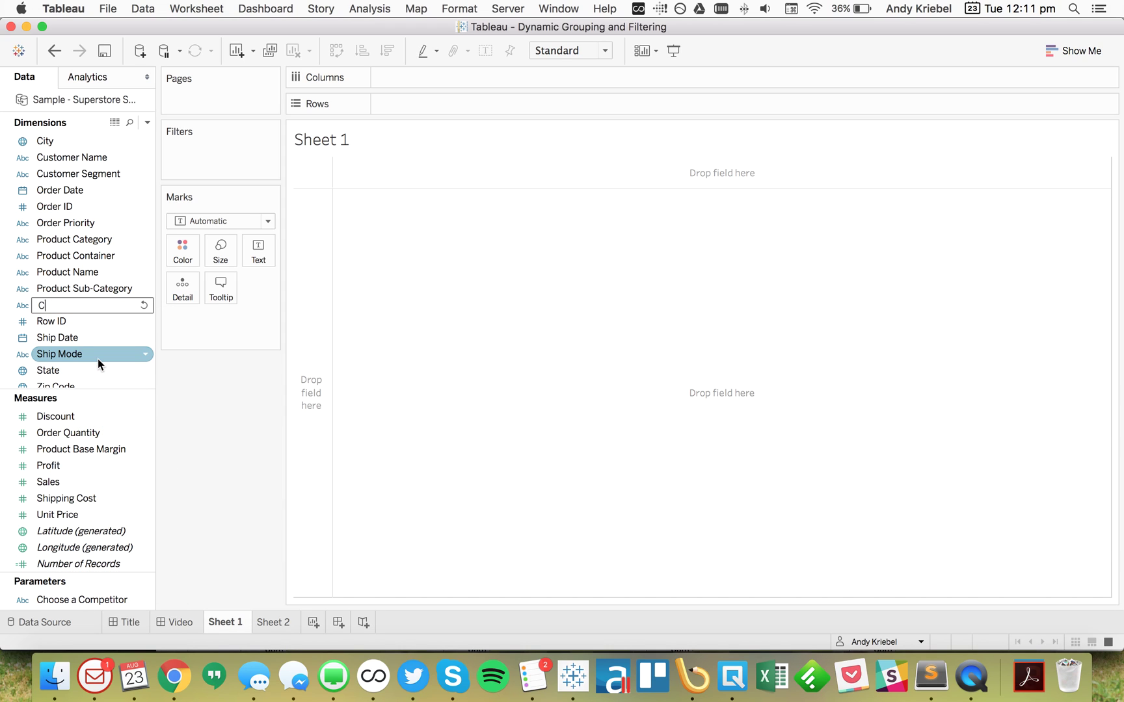
pyautogui.write('ompanues')
pyautogui.press('BackSpace')
pyautogui.press('BackSpace')
pyautogui.press('BackSpace')
pyautogui.write('ies')
pyautogui.press('Return')
# - Add Companies to the rows and change the alias of its Central value to "Us"
pyautogui.moveTo(88, 157); pyautogui.dragTo(463, 103)
pyautogui.rightClick(318, 183)
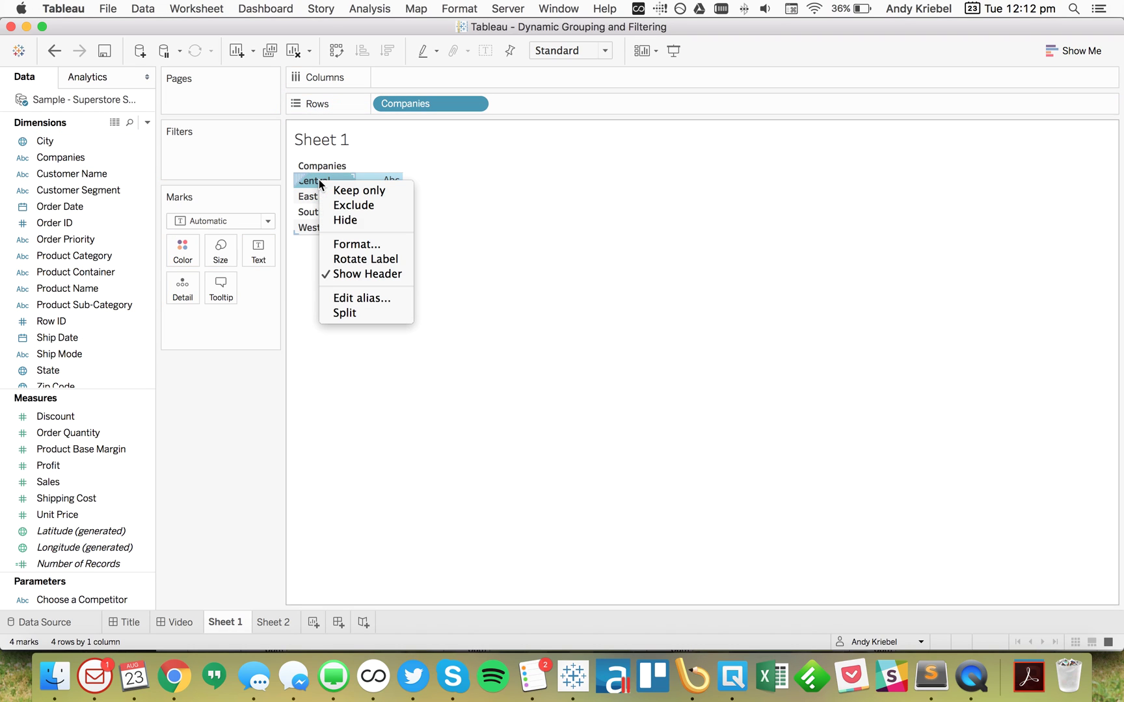
pyautogui.click(357, 296)
pyautogui.write('Us')
pyautogui.press('Return')
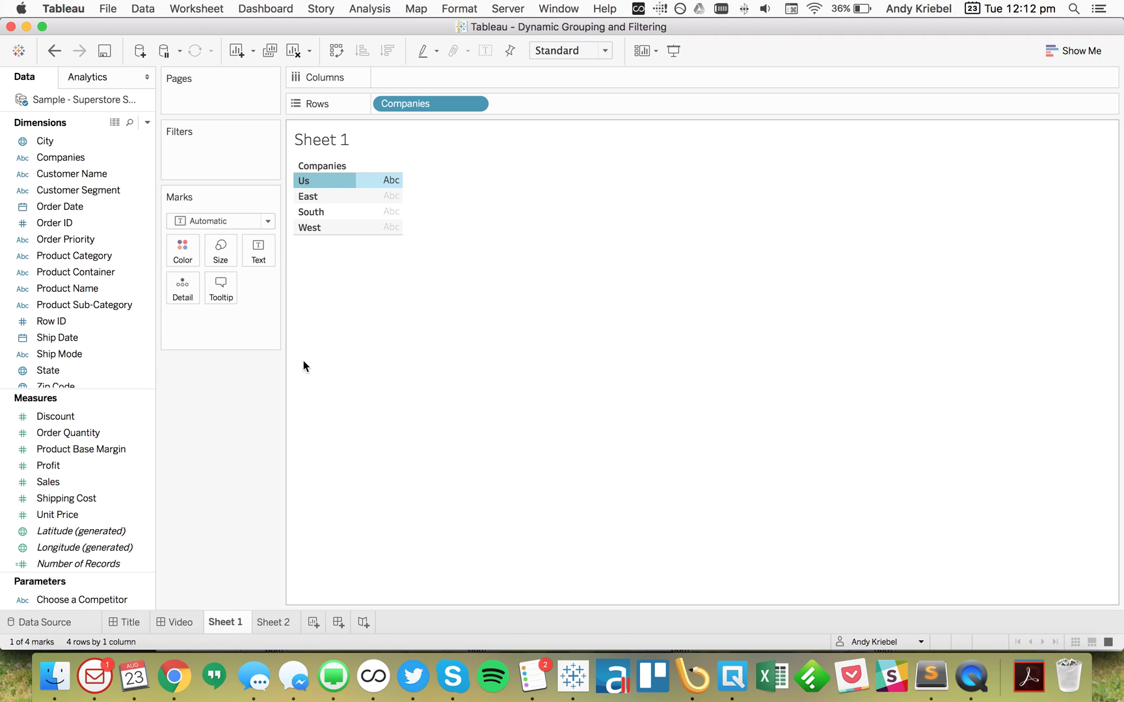
pyautogui.click(303, 360)
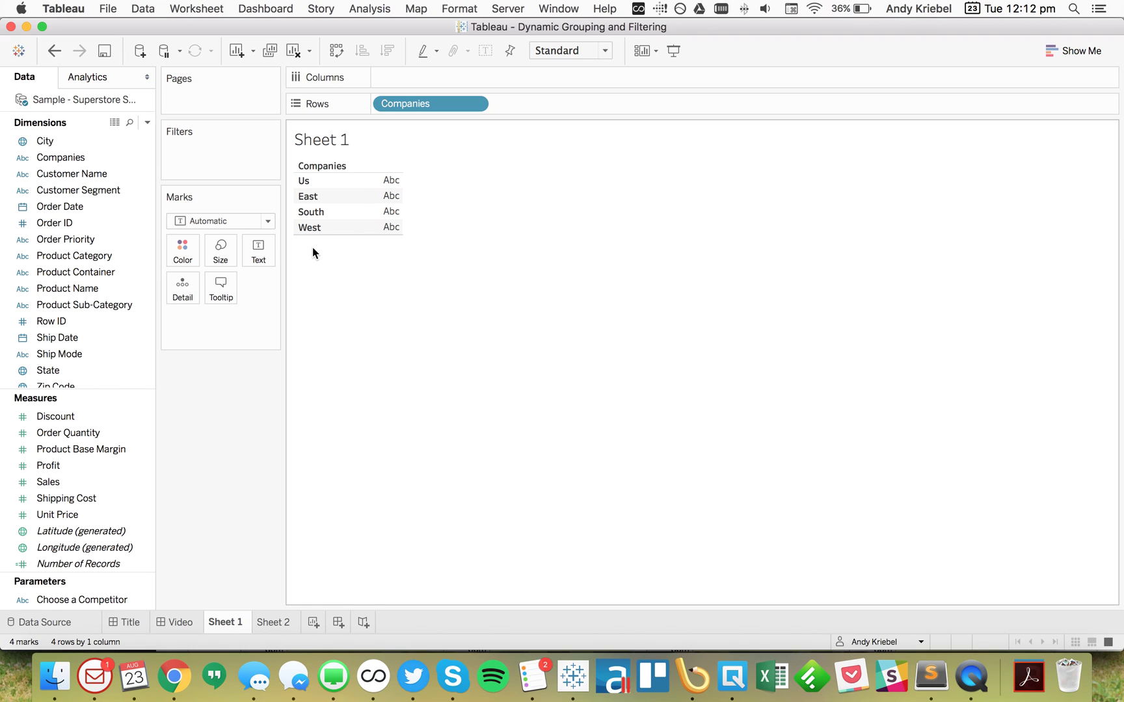
# - Replace Companies on the rows with Product Name and build a Sales text table split by Companies across the columns
pyautogui.moveTo(446, 102); pyautogui.dragTo(106, 272)
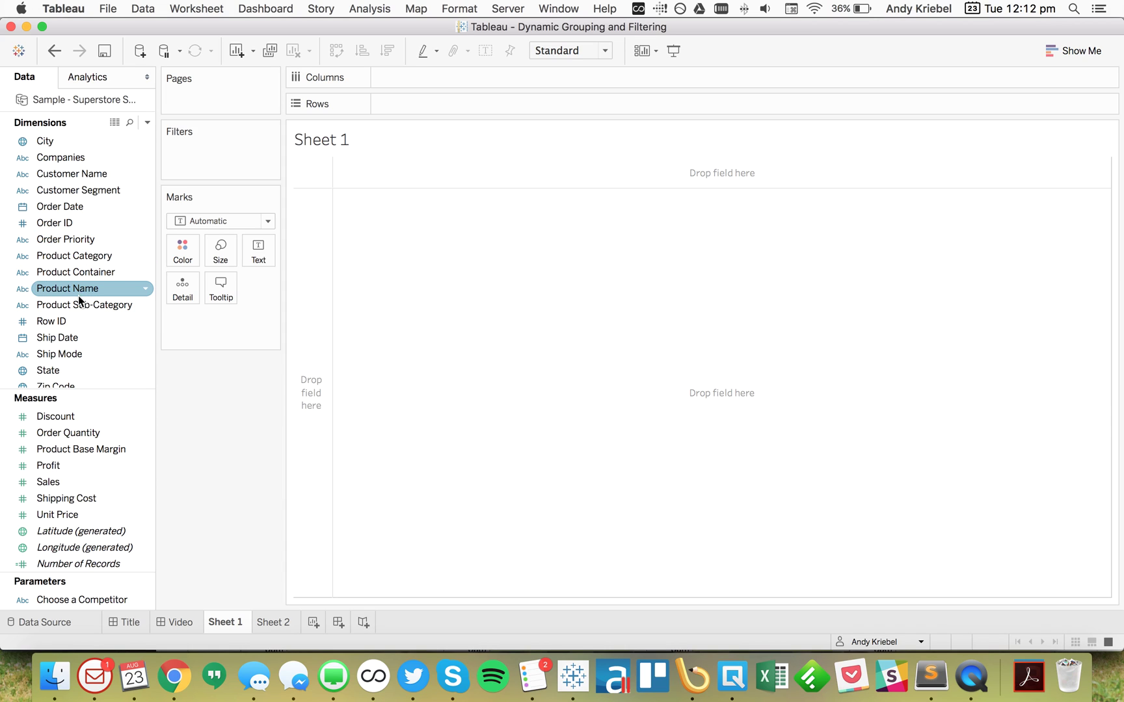
pyautogui.moveTo(83, 290); pyautogui.dragTo(313, 272)
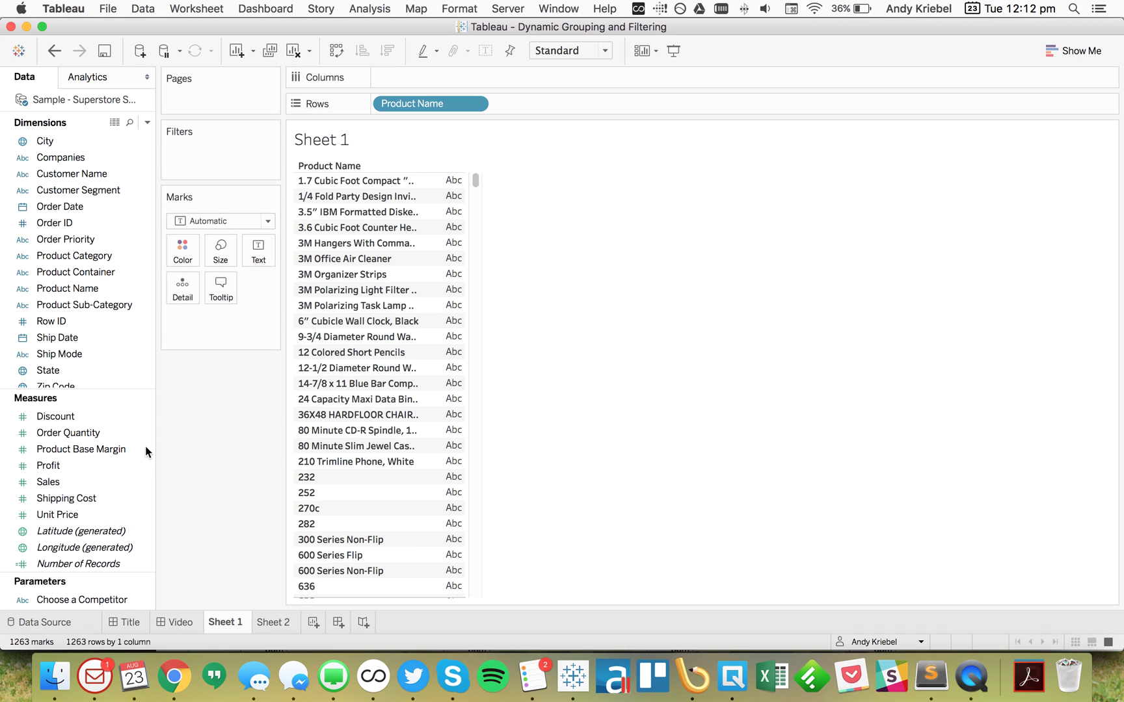
pyautogui.moveTo(88, 481); pyautogui.dragTo(442, 305)
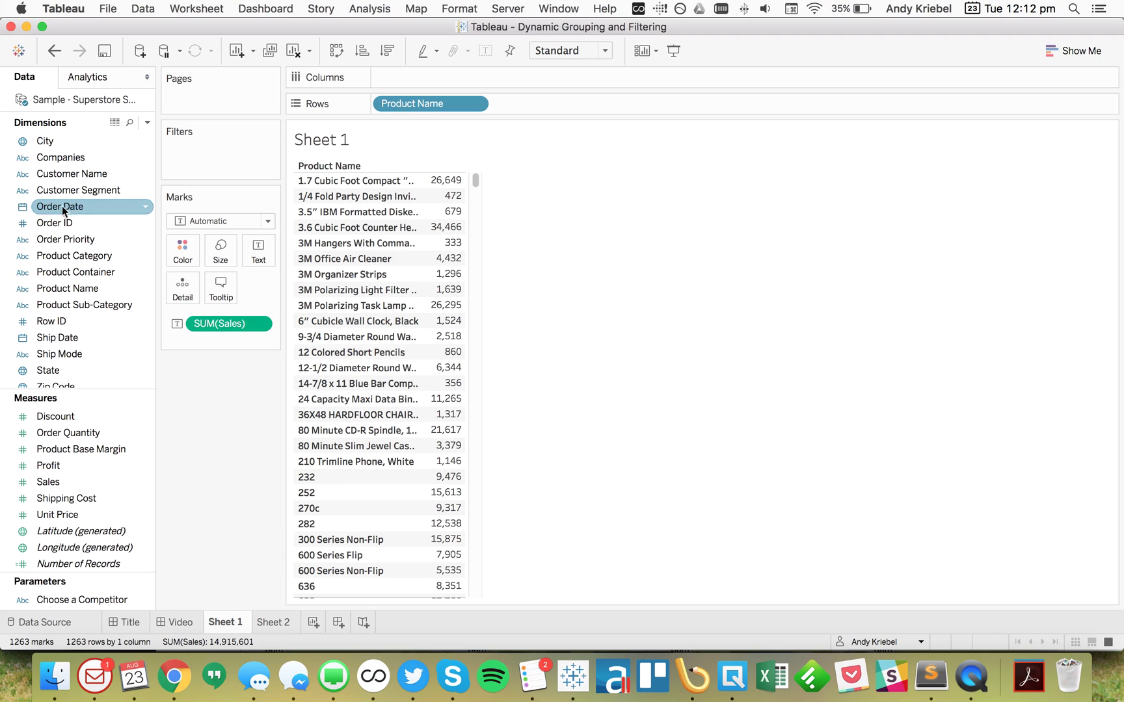
pyautogui.moveTo(60, 157); pyautogui.dragTo(521, 77)
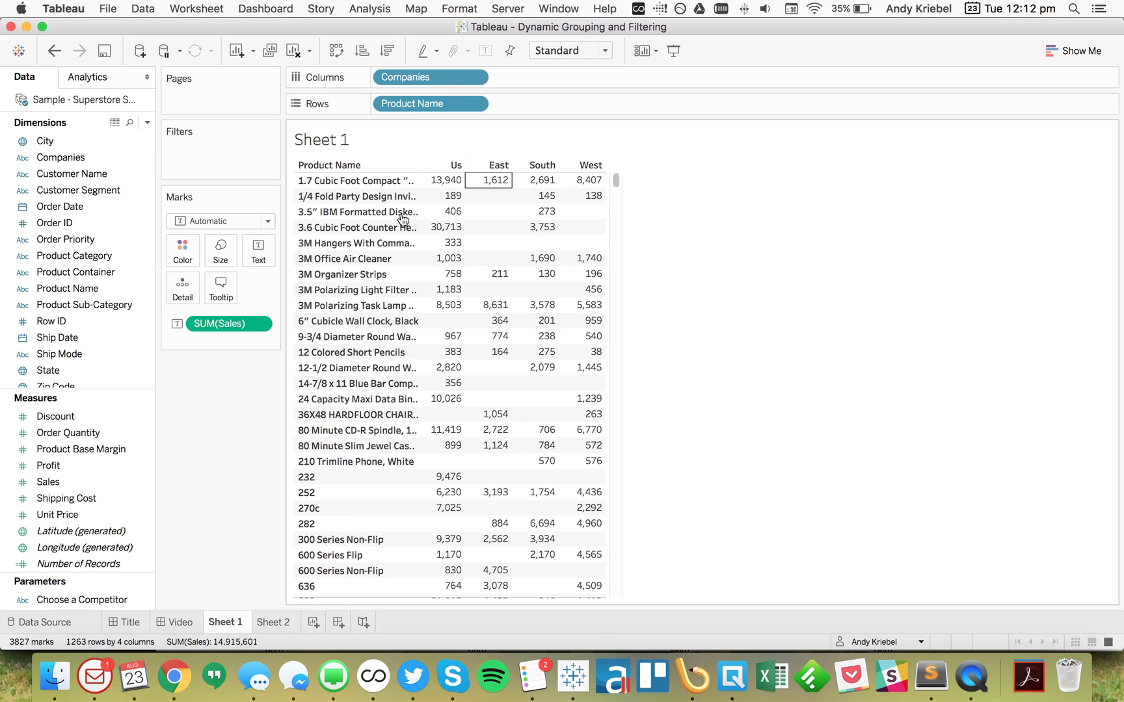
pyautogui.click(324, 196)
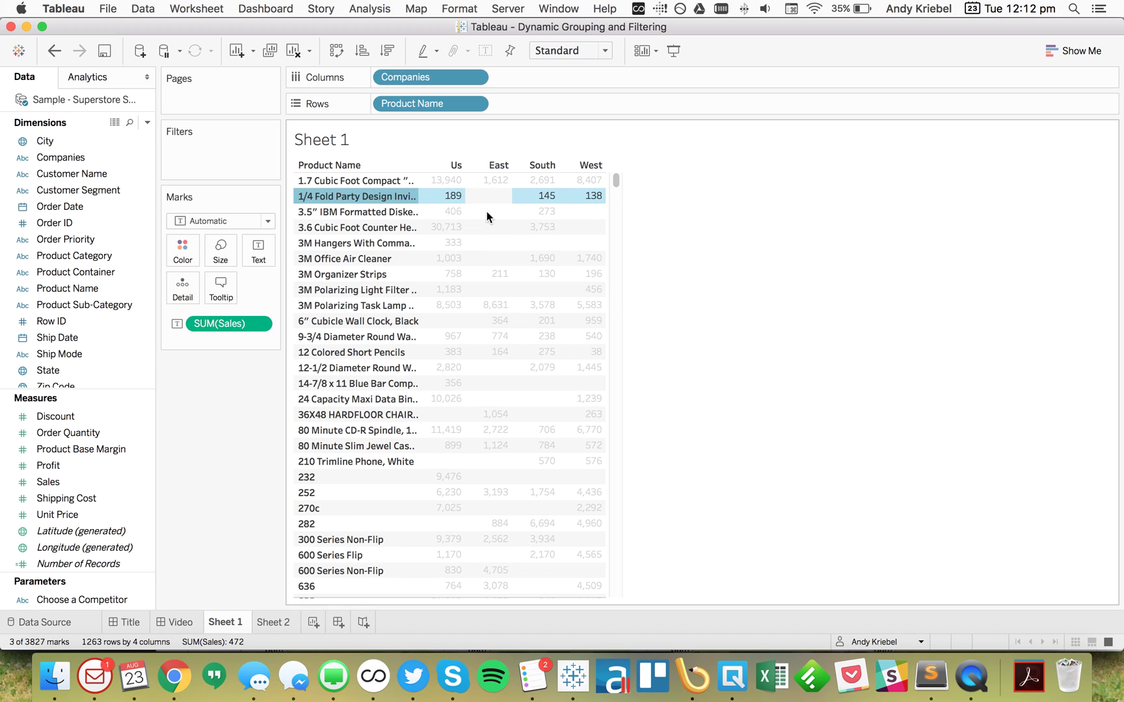
pyautogui.click(839, 227)
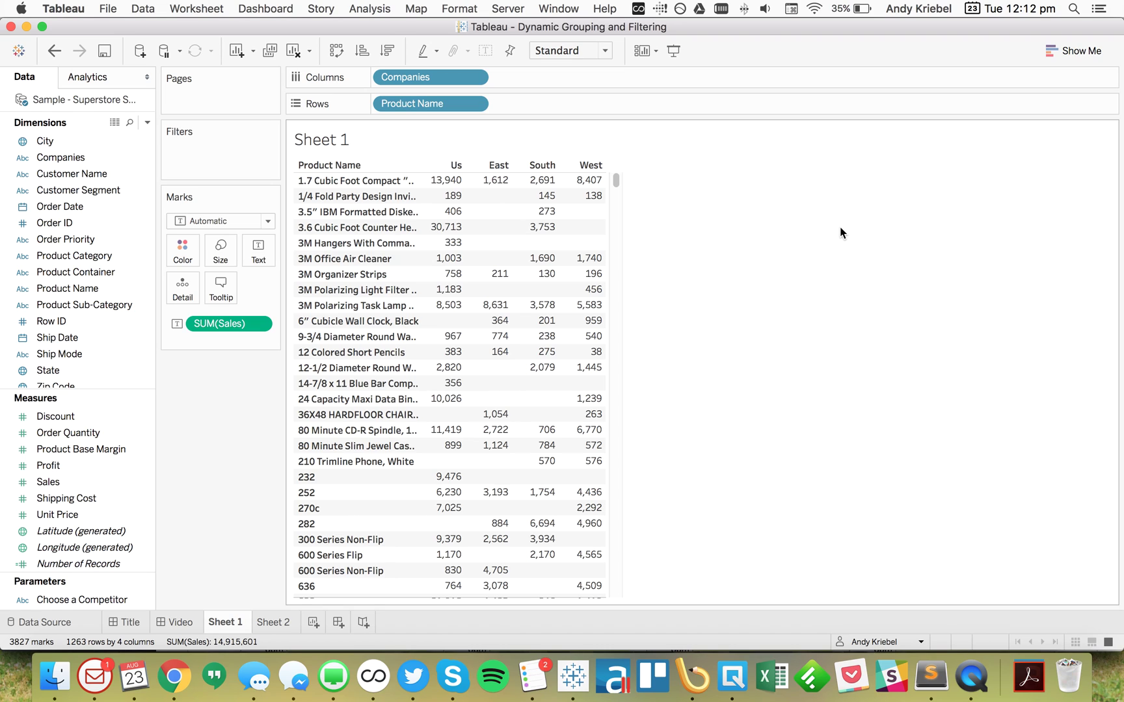
# - Delete the existing Choose a Competitor parameter and create a new parameter named "Choose a Competitor"
pyautogui.rightClick(85, 598)
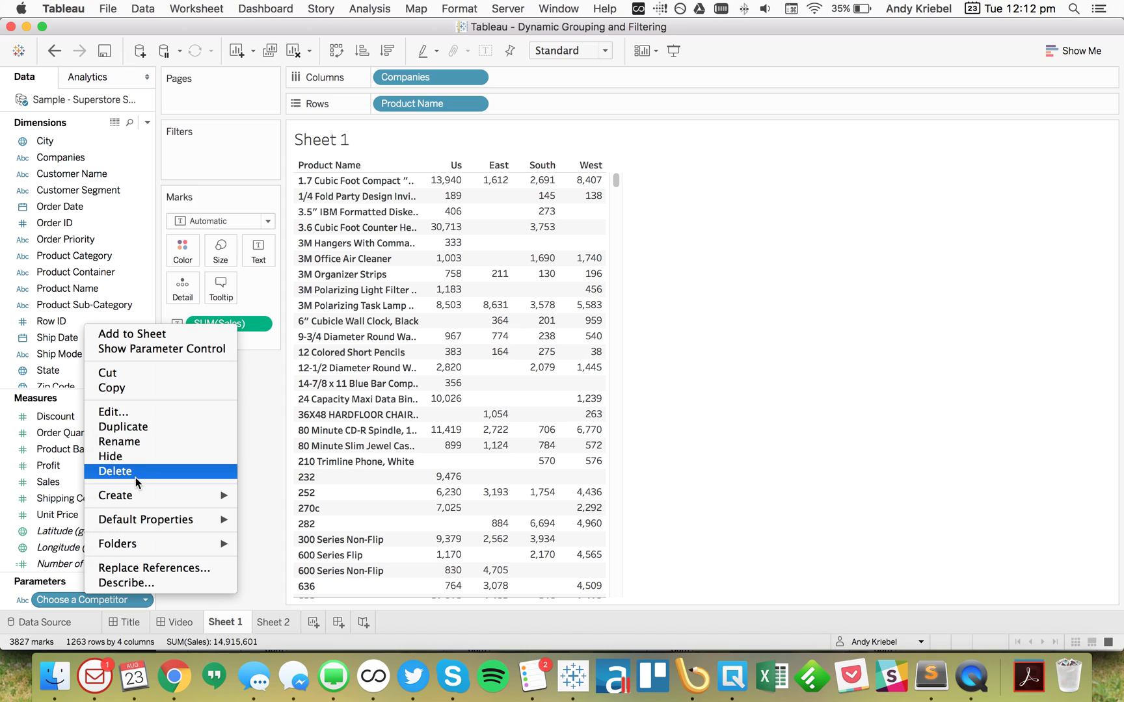
pyautogui.click(149, 200)
pyautogui.click(147, 122)
pyautogui.click(127, 152)
pyautogui.write('Ch')
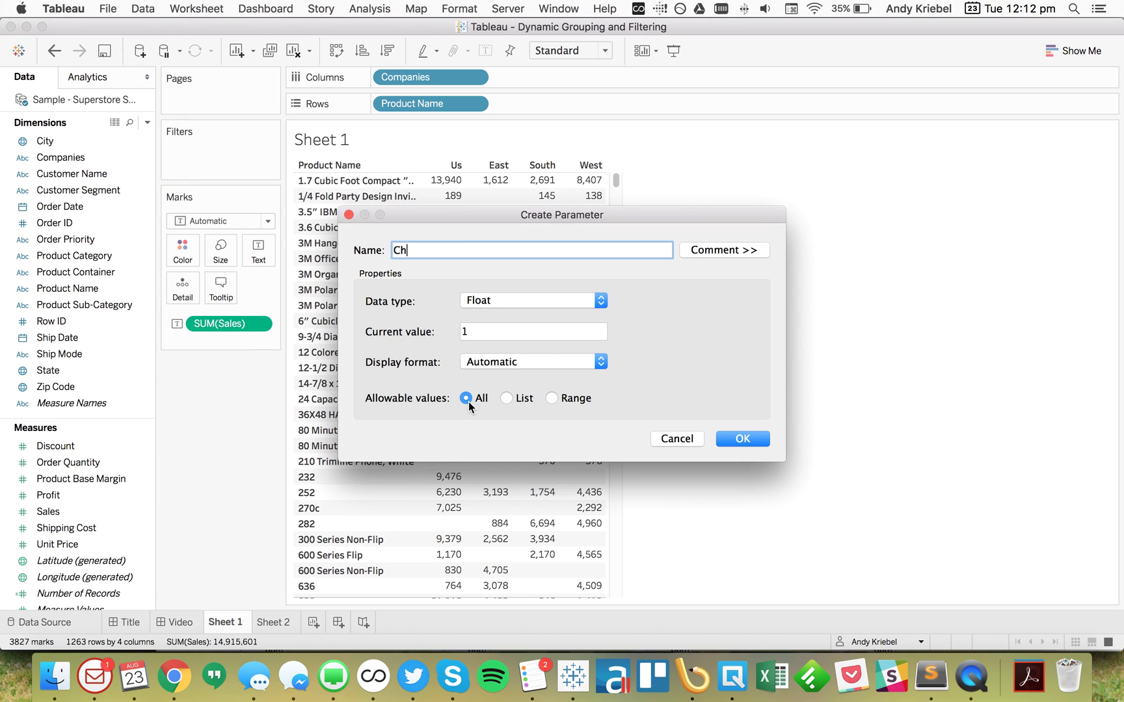
pyautogui.write('oose a Competitor')
# - Make the parameter a String list filled from the Companies field, keeping only East, South and West, and save it
pyautogui.click(486, 299)
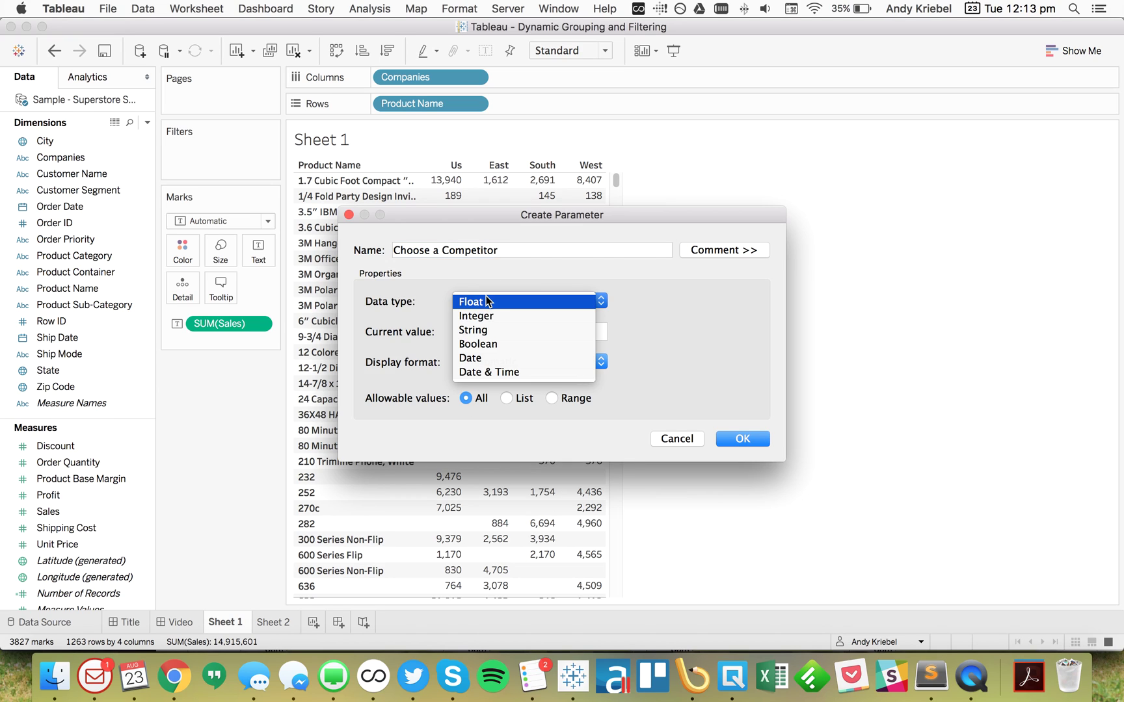
pyautogui.click(501, 330)
pyautogui.click(518, 399)
pyautogui.click(688, 480)
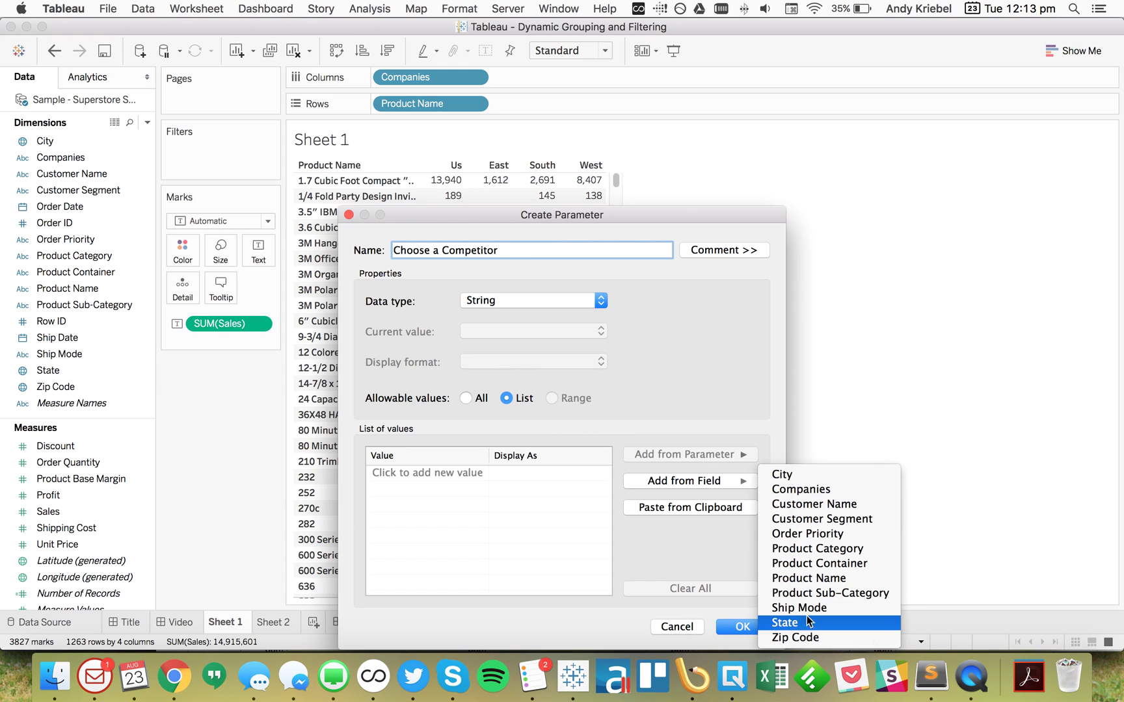
pyautogui.click(807, 489)
pyautogui.click(601, 473)
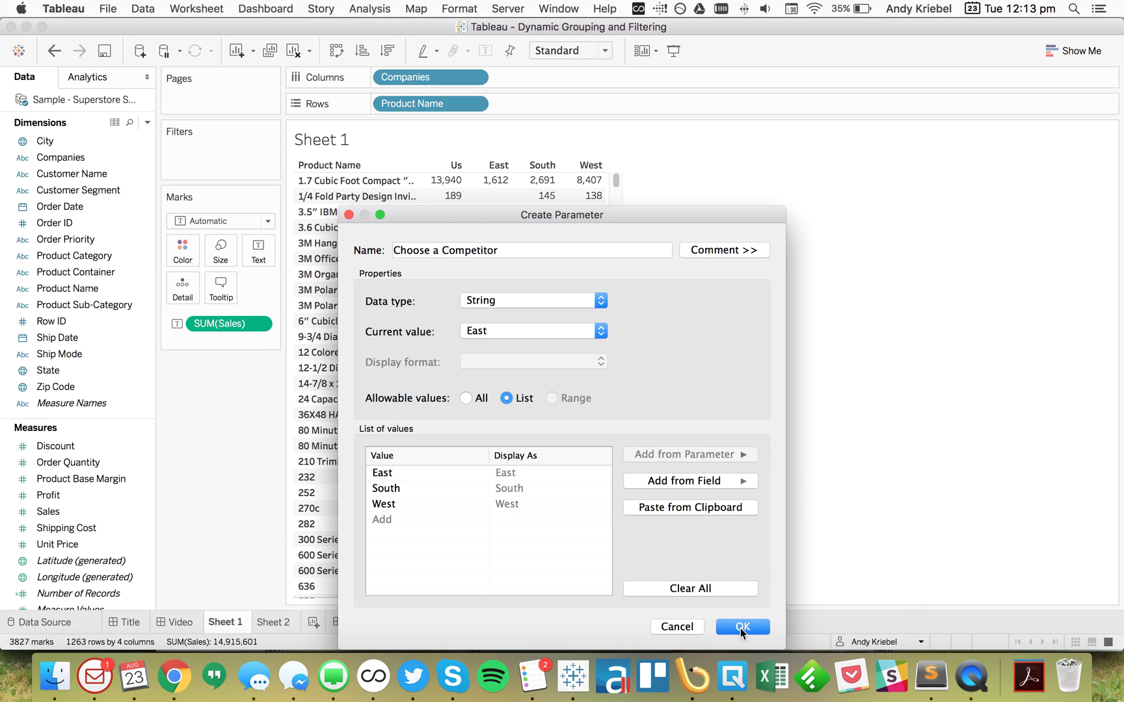
pyautogui.click(741, 627)
# - Show the Choose a Competitor parameter control on the sheet and check its list of options
pyautogui.rightClick(107, 600)
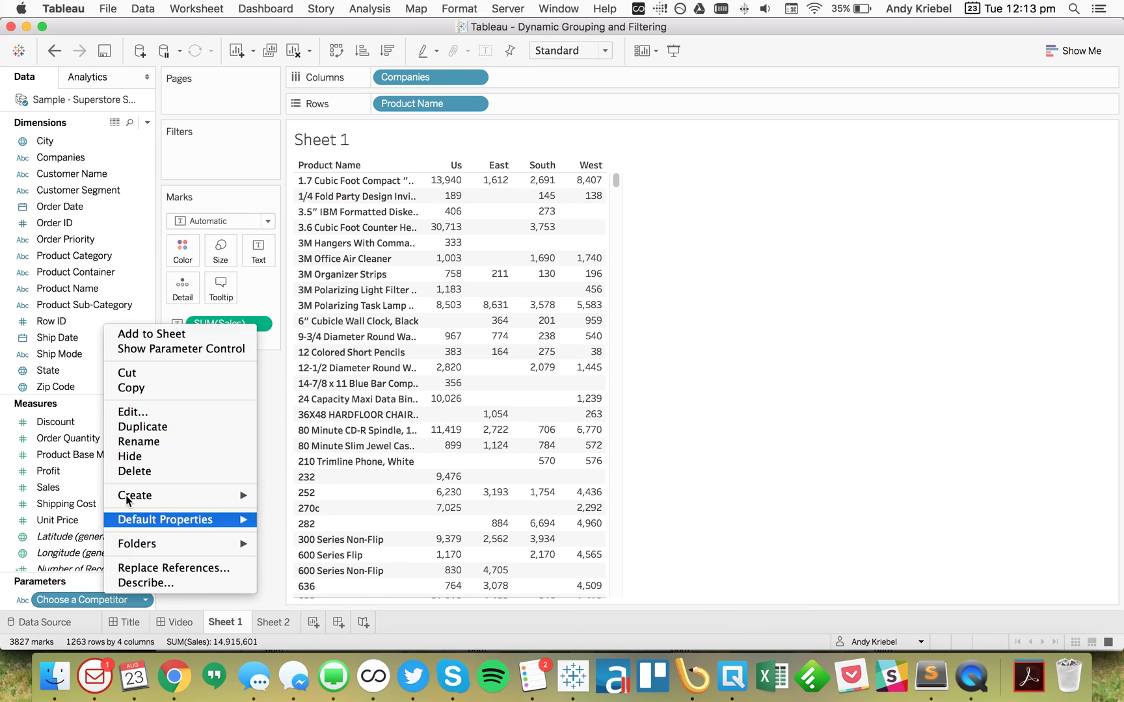
pyautogui.click(177, 349)
pyautogui.click(1057, 156)
pyautogui.click(1057, 295)
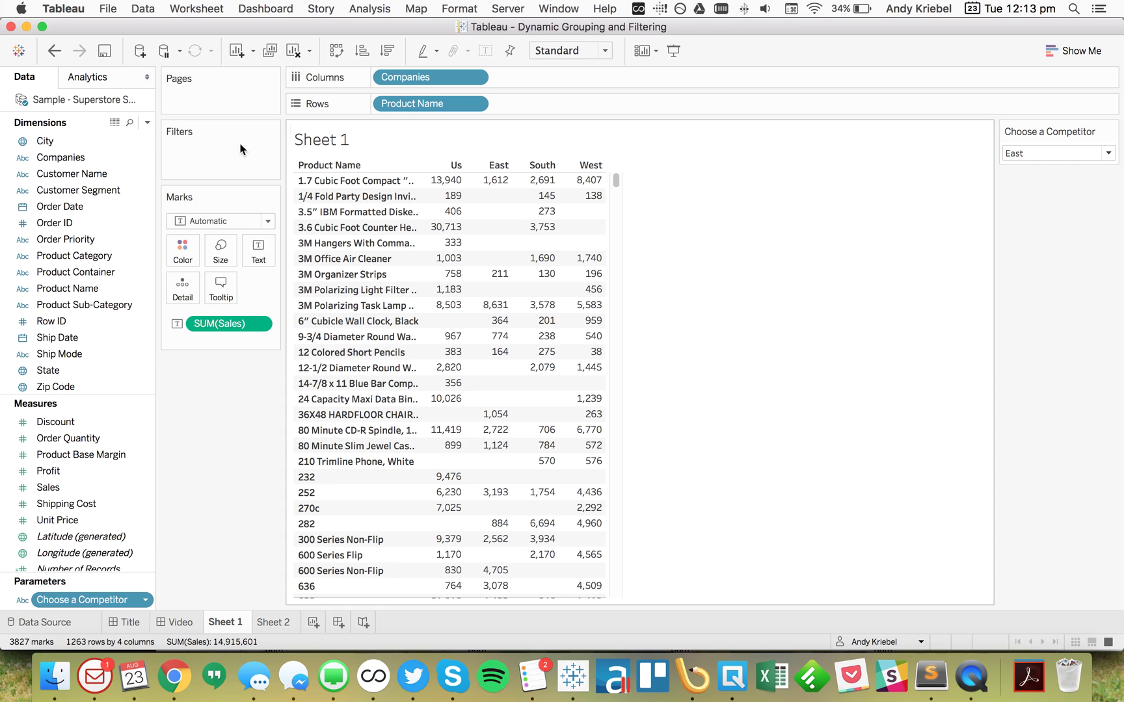
# - Create a calculated field named "Competitor Filter" with the condition [Companies]='Central'
pyautogui.click(148, 123)
pyautogui.click(58, 139)
pyautogui.write('Compe')
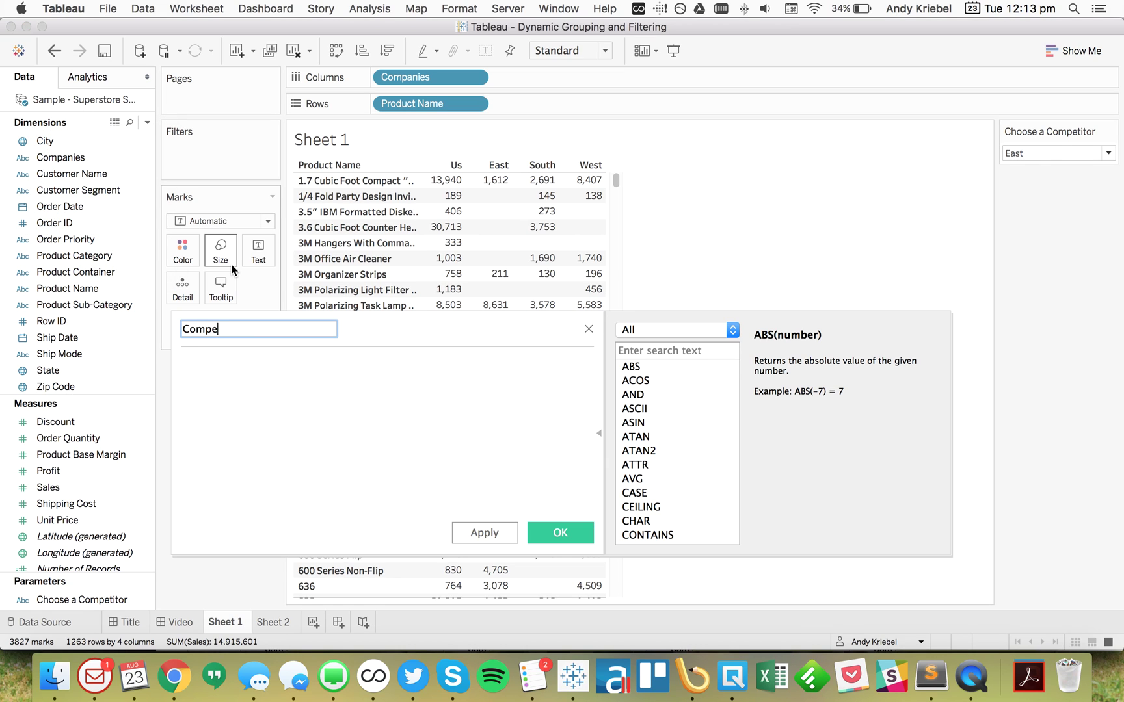
pyautogui.write('titor Filter')
pyautogui.press('Tab')
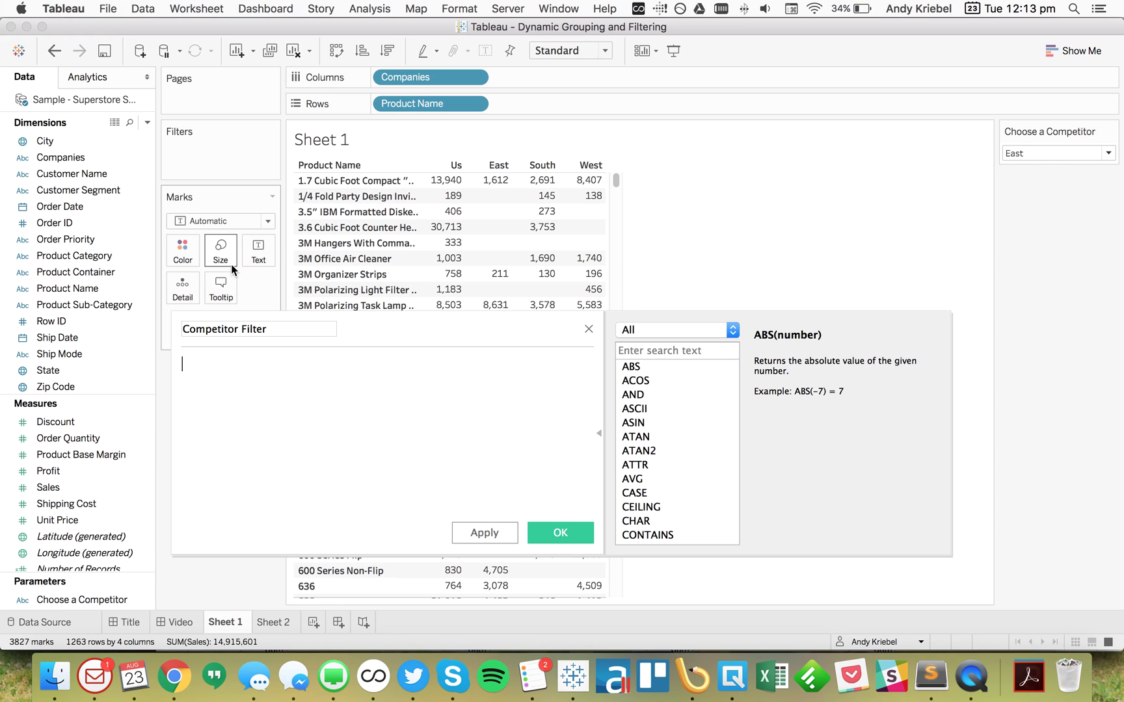
pyautogui.write('Com')
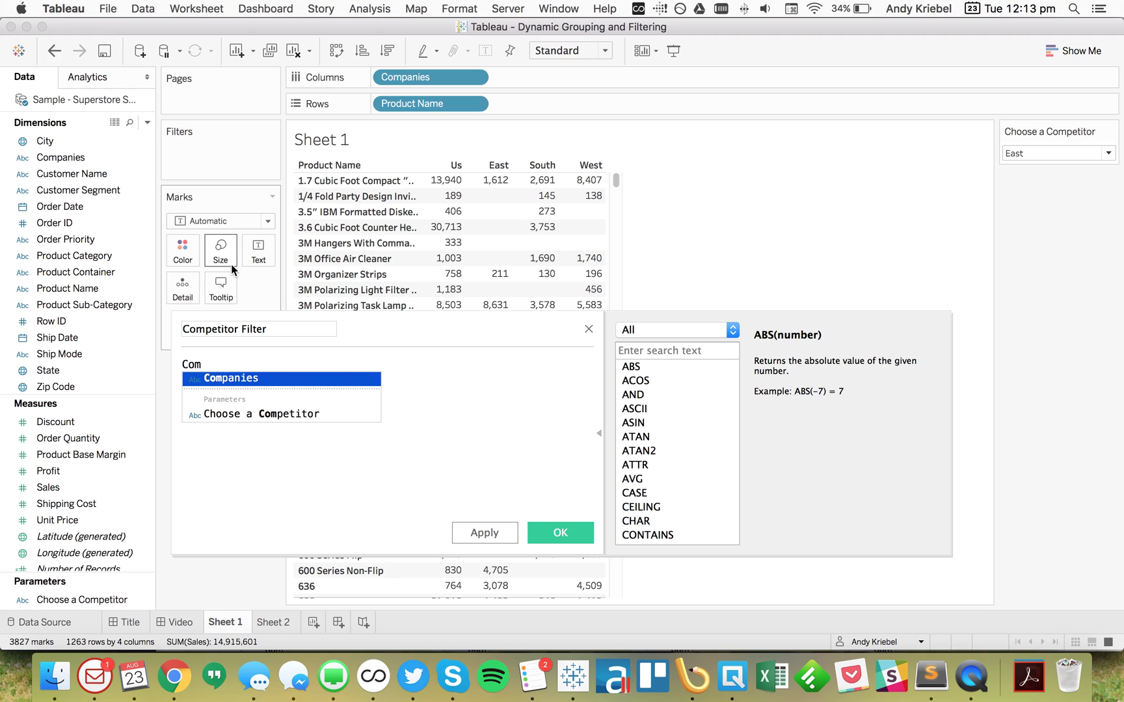
pyautogui.press('Return')
pyautogui.write("='")
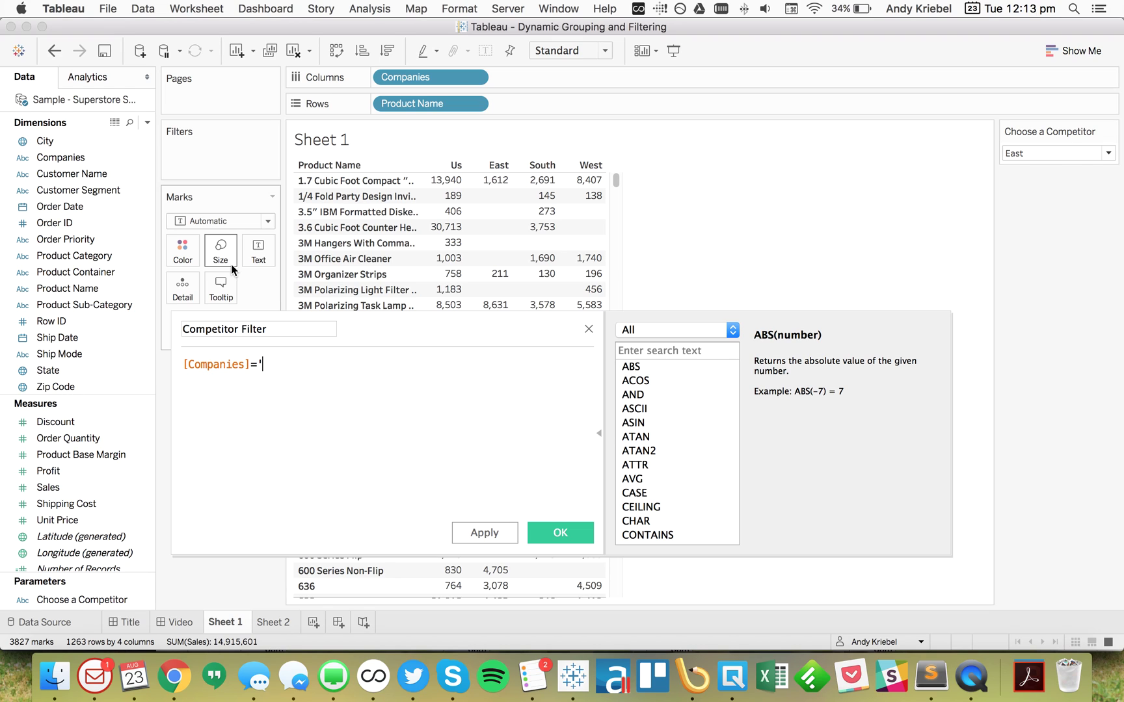
pyautogui.write("Central'")
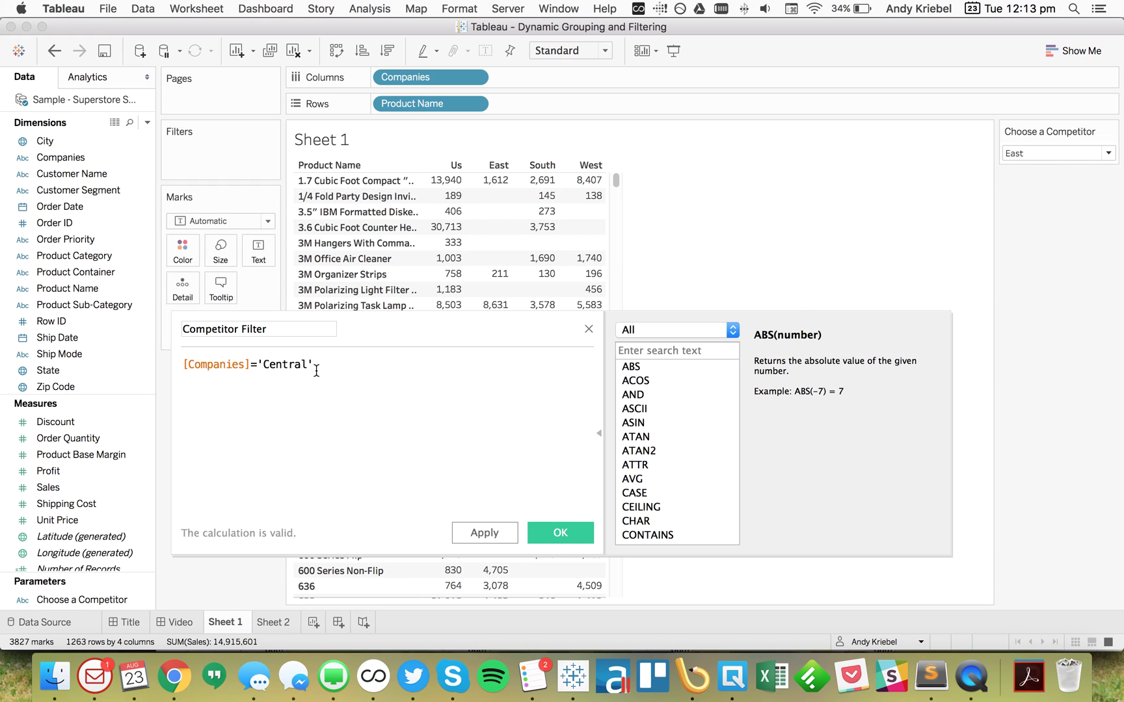
# - Extend the Competitor Filter formula with OR [Companies]=[Choose a Competitor] and save the calculated field
pyautogui.write(' OR')
pyautogui.press('Return')
pyautogui.write('Com')
pyautogui.press('Return')
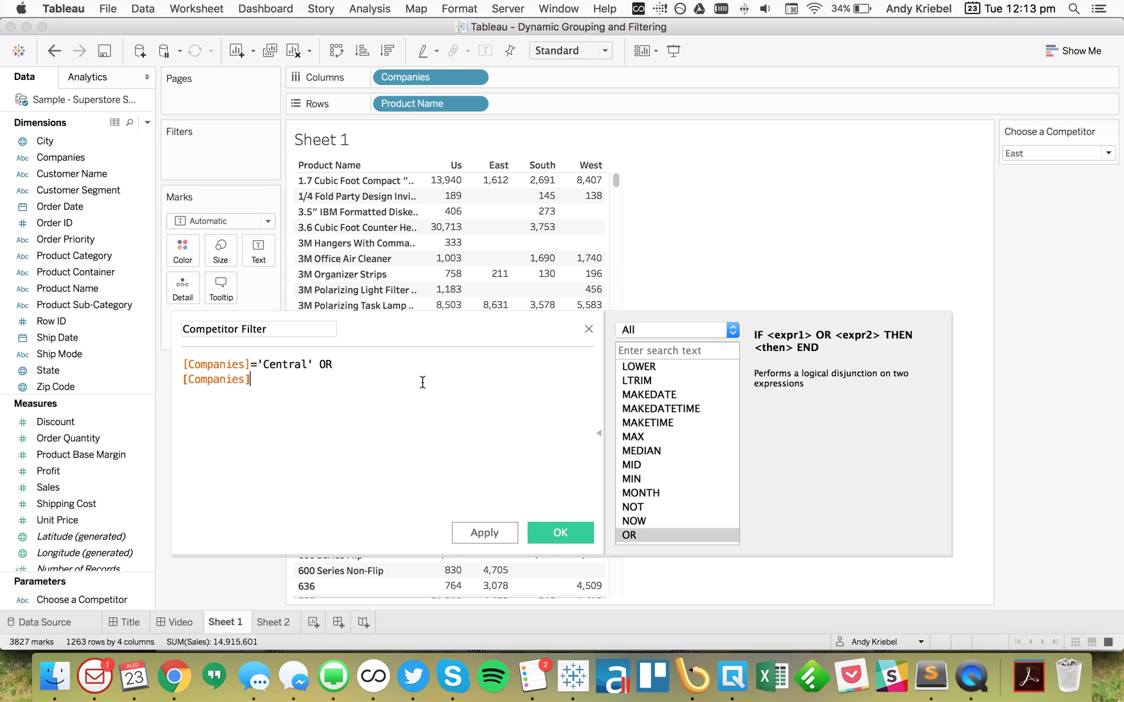
pyautogui.write('=')
pyautogui.click(96, 601)
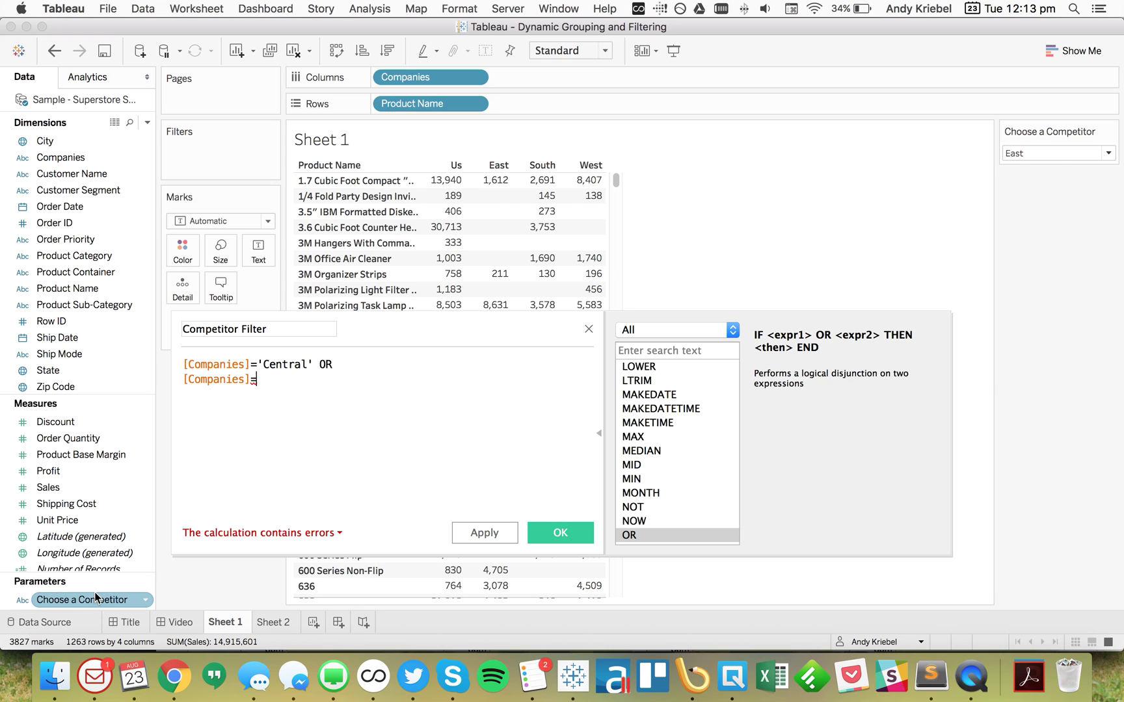
pyautogui.moveTo(97, 601); pyautogui.dragTo(452, 454)
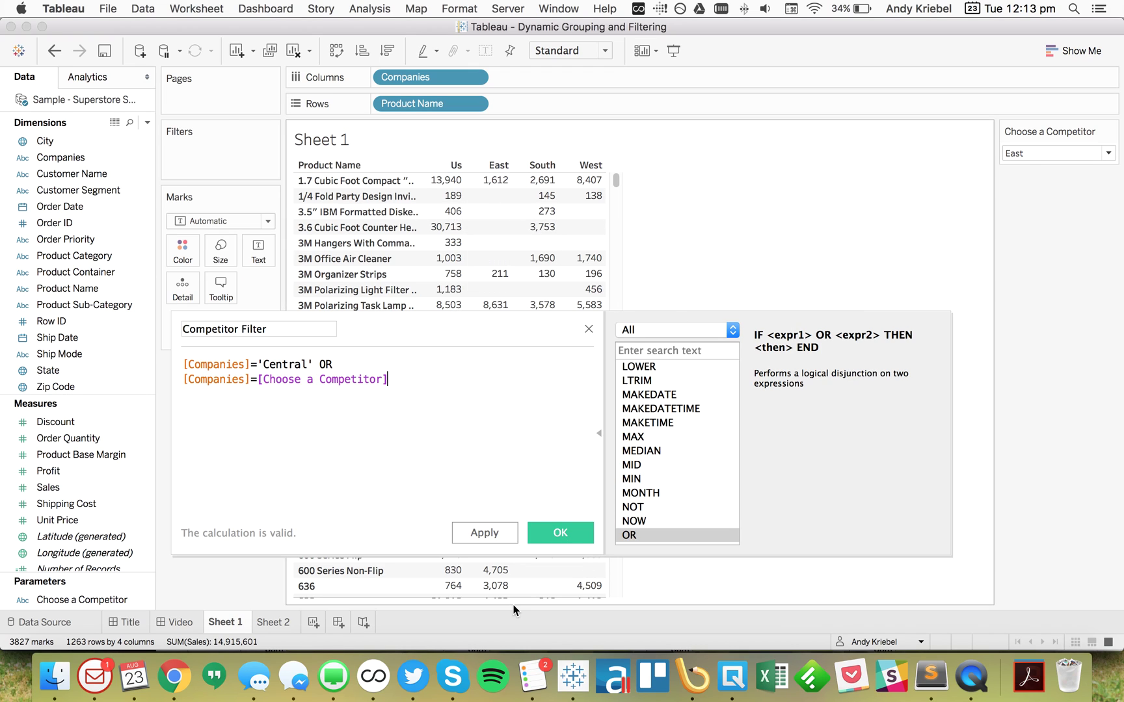
pyautogui.click(554, 526)
# - Filter the sheet by Competitor Filter, keeping only True
pyautogui.moveTo(73, 174); pyautogui.dragTo(237, 161)
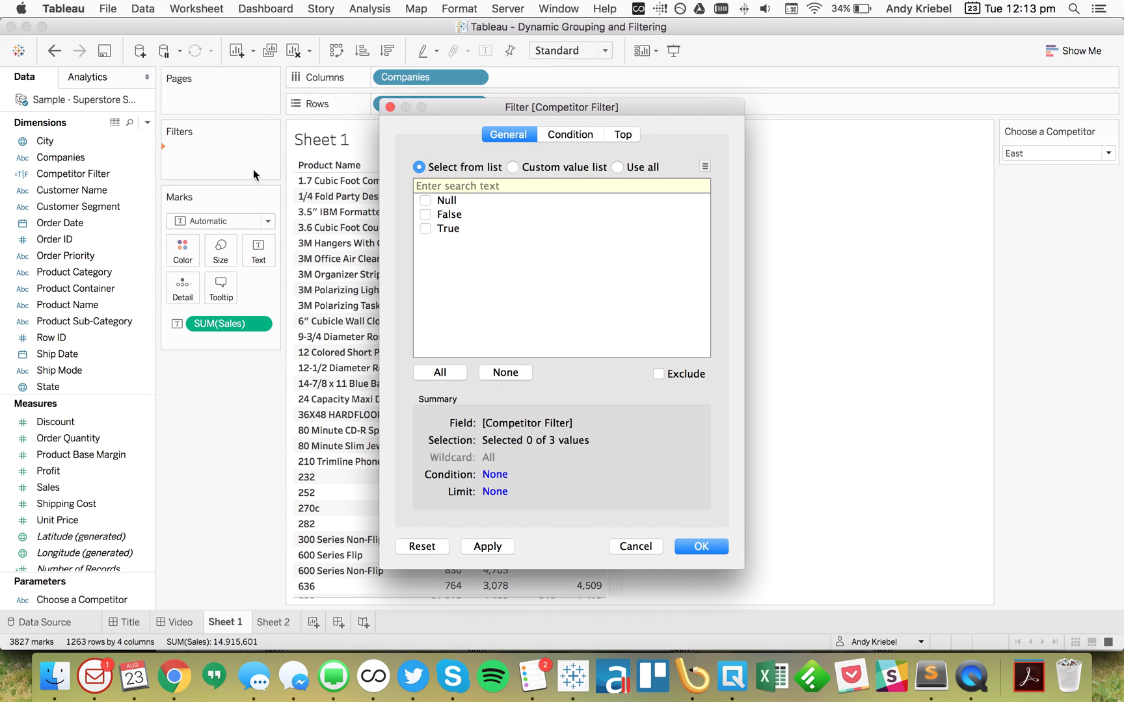
pyautogui.click(425, 229)
pyautogui.click(708, 546)
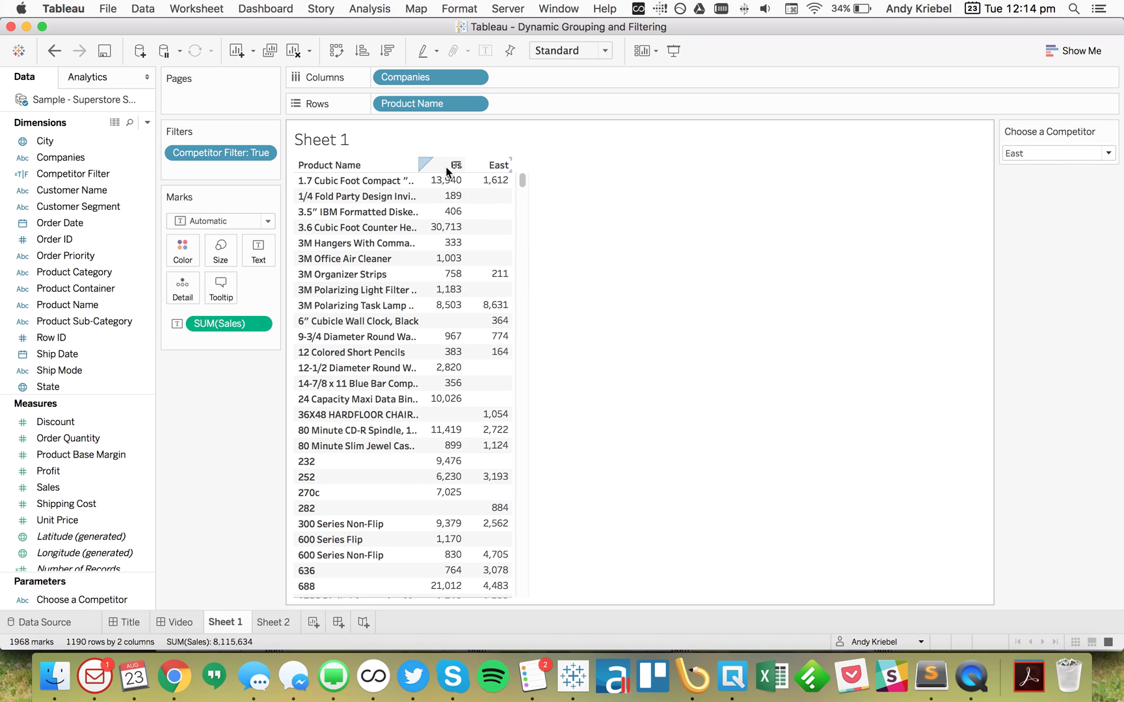
# - Test the filter by switching the chosen competitor to South and to West
pyautogui.click(1067, 154)
pyautogui.click(1055, 184)
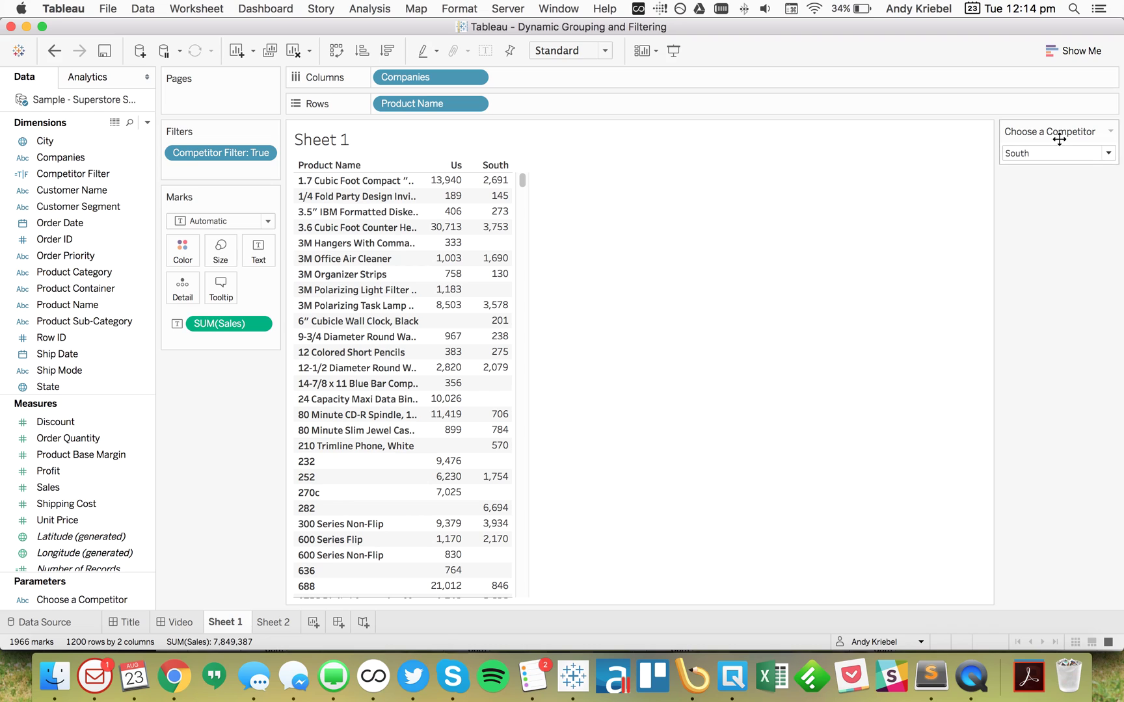
pyautogui.click(1106, 153)
pyautogui.click(1039, 203)
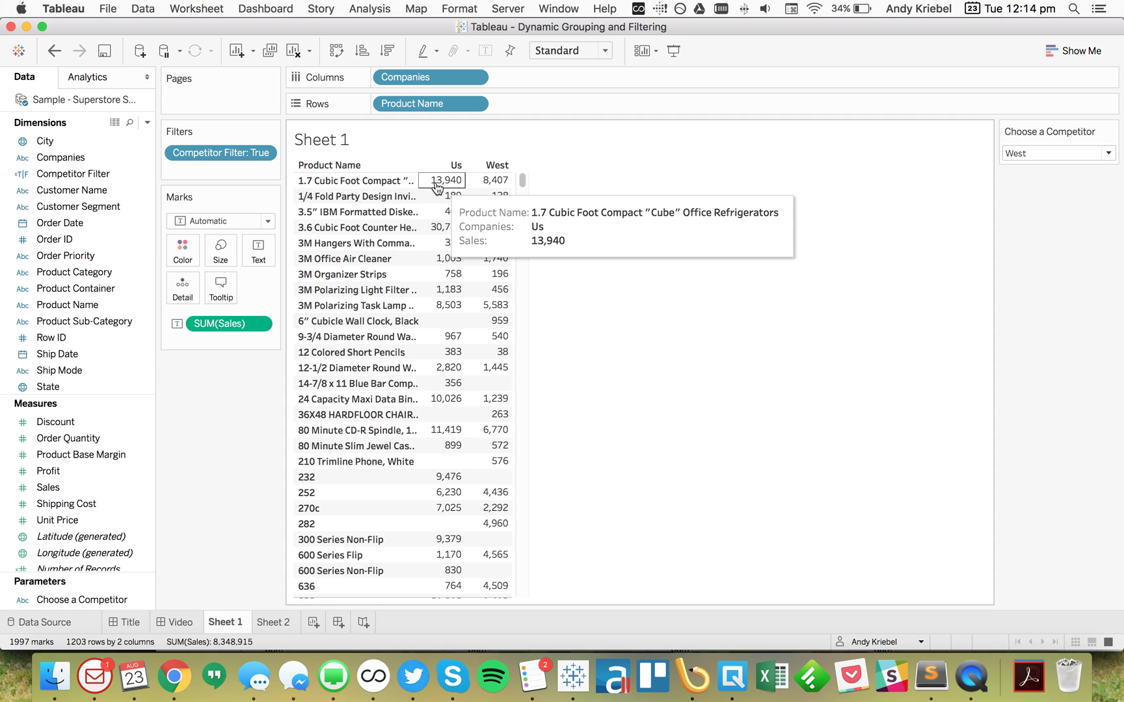
# - Highlight the 3.5" IBM Formatted diskettes and 3M Hangers With Command Adhesive rows to compare Us and West sales
pyautogui.moveTo(475, 211)
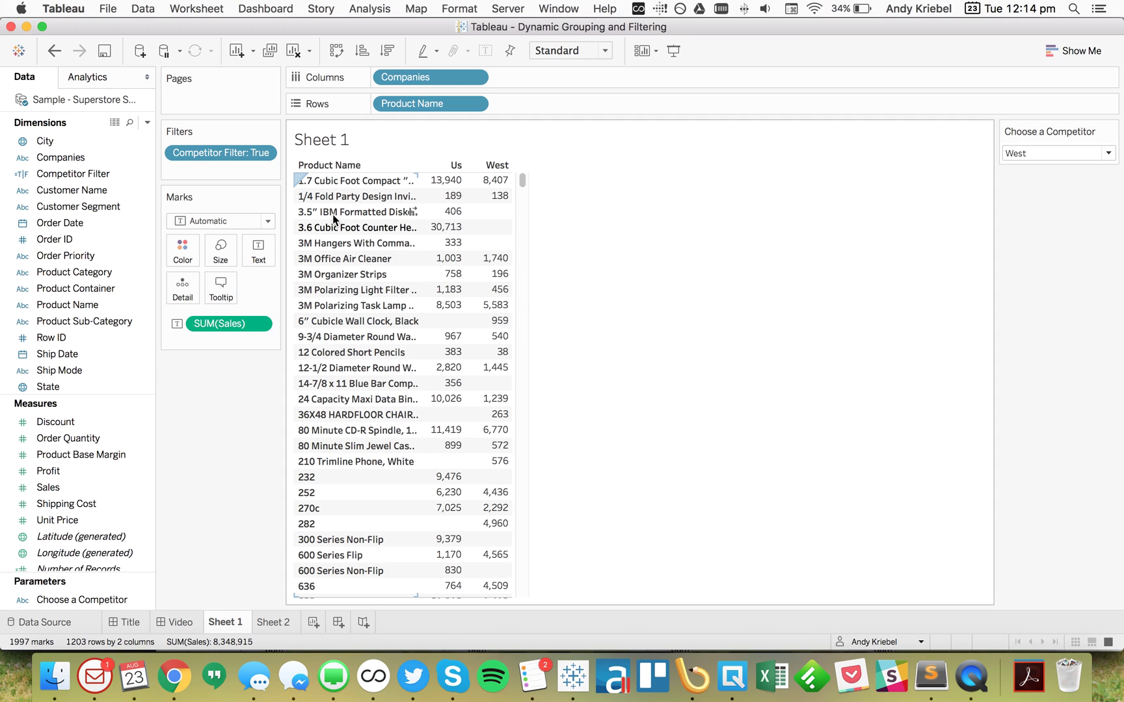
pyautogui.moveTo(333, 213); pyautogui.dragTo(338, 241)
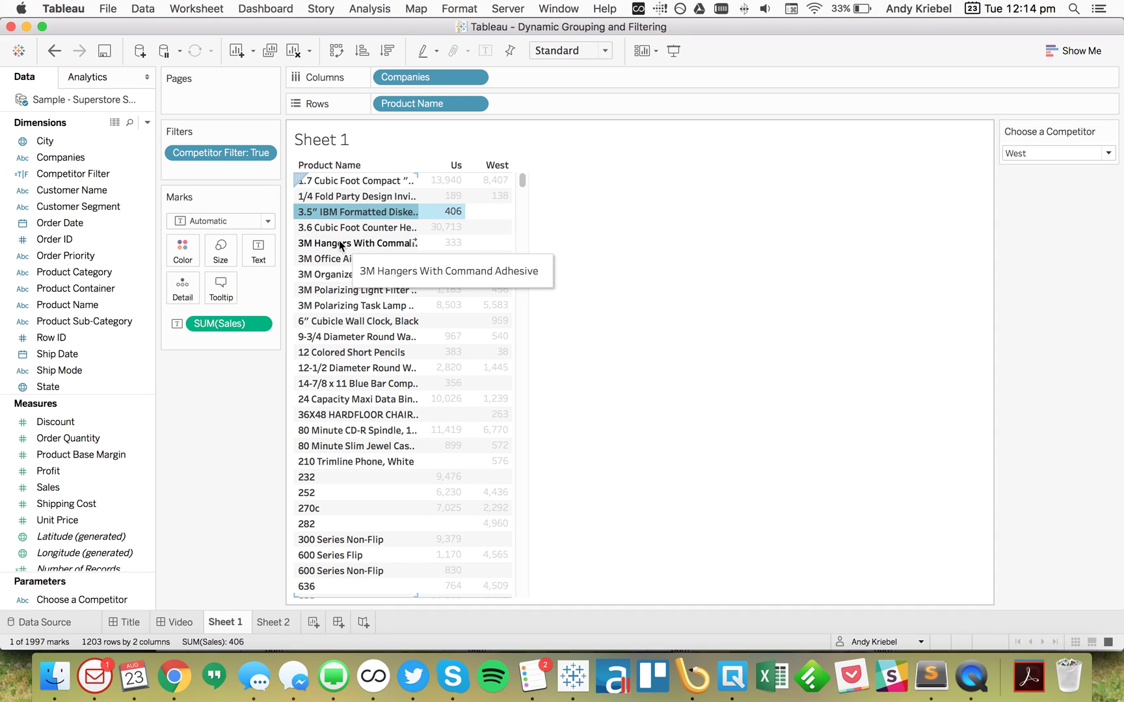
pyautogui.click(339, 241)
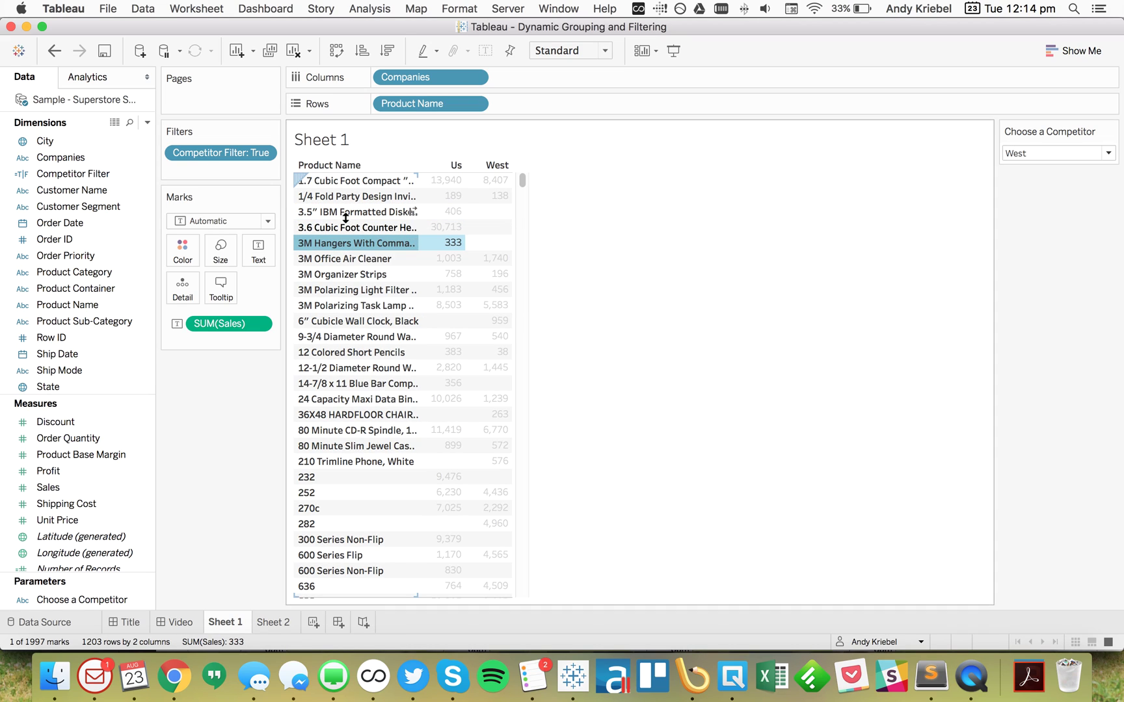
# - Highlight the rows from 3.5" IBM Formatted Diskettes through 3M Hangers With Command Adhesive, ending with the selection cleared
pyautogui.keyDown('shift'); pyautogui.click(345, 216); pyautogui.keyUp('shift')
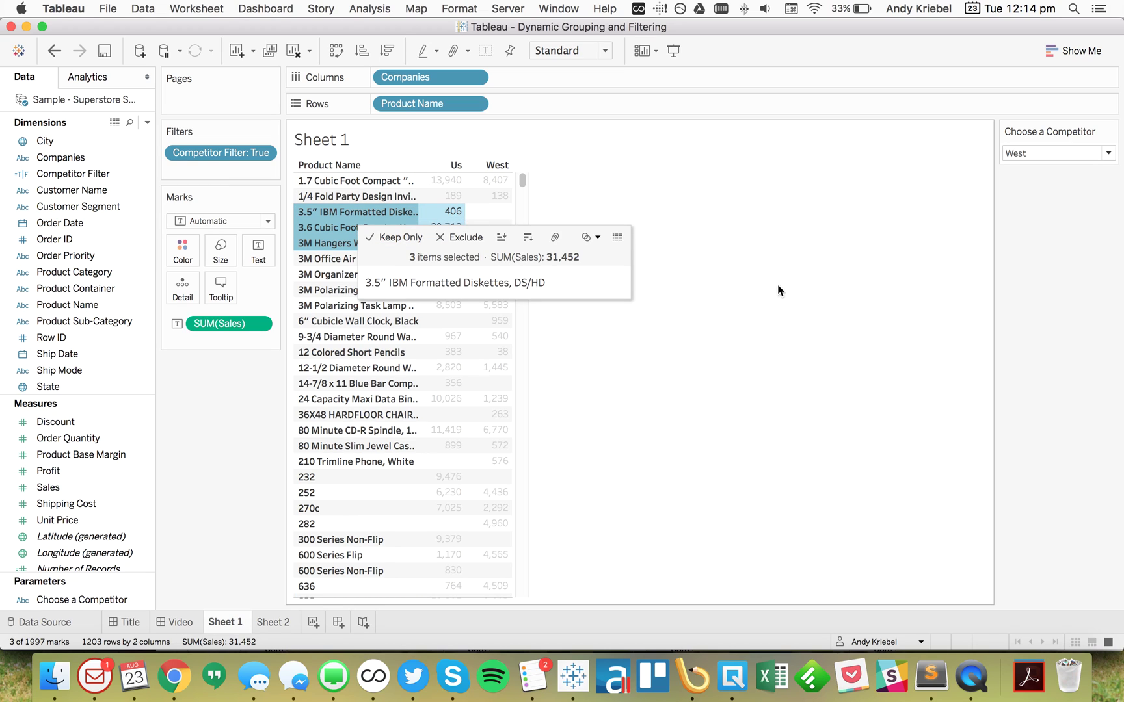
pyautogui.click(784, 360)
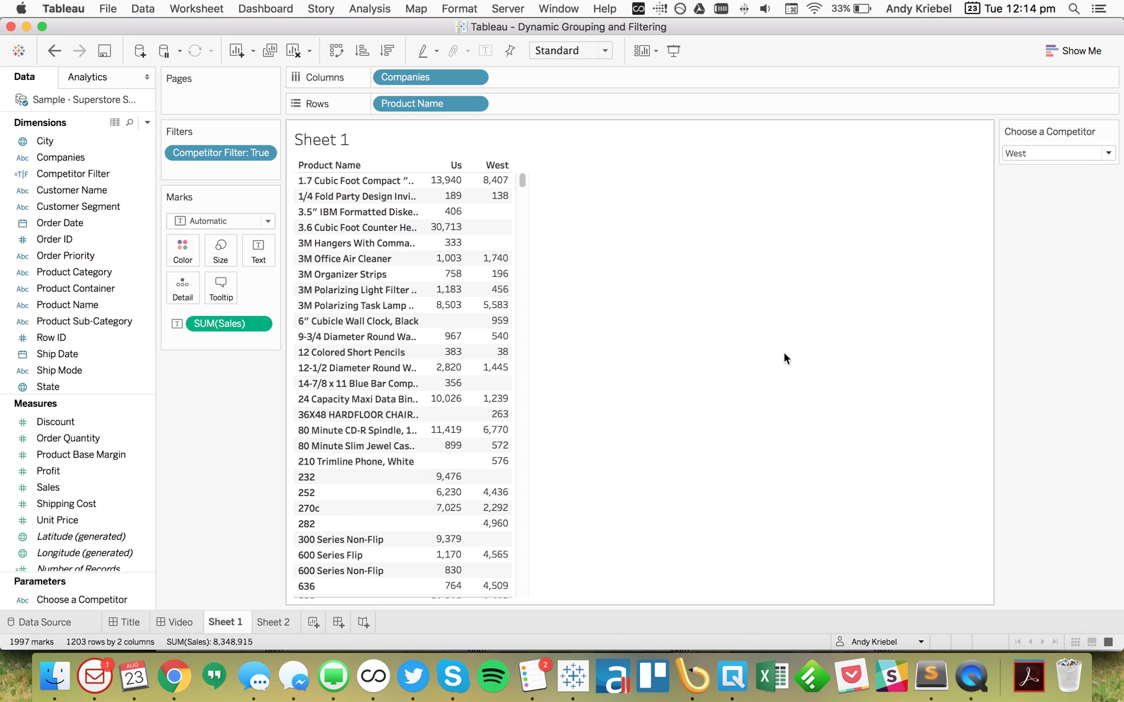
# - Create a new calculated field named Does product exist
pyautogui.click(148, 122)
pyautogui.click(130, 139)
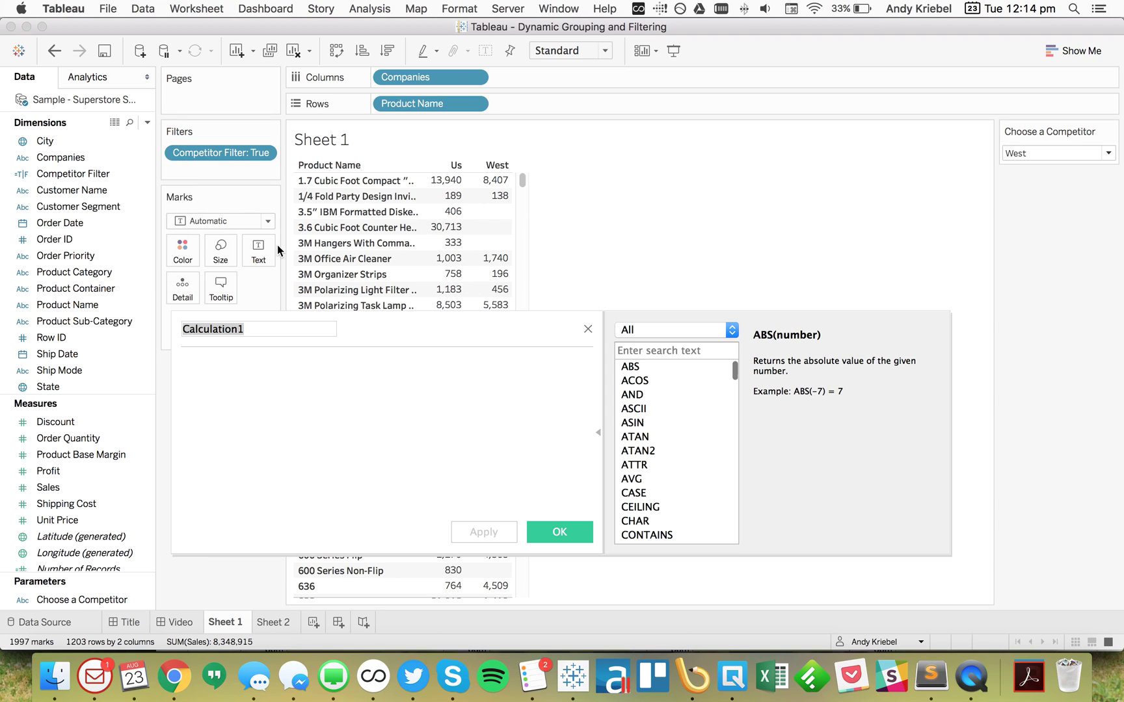
pyautogui.write('Does produ')
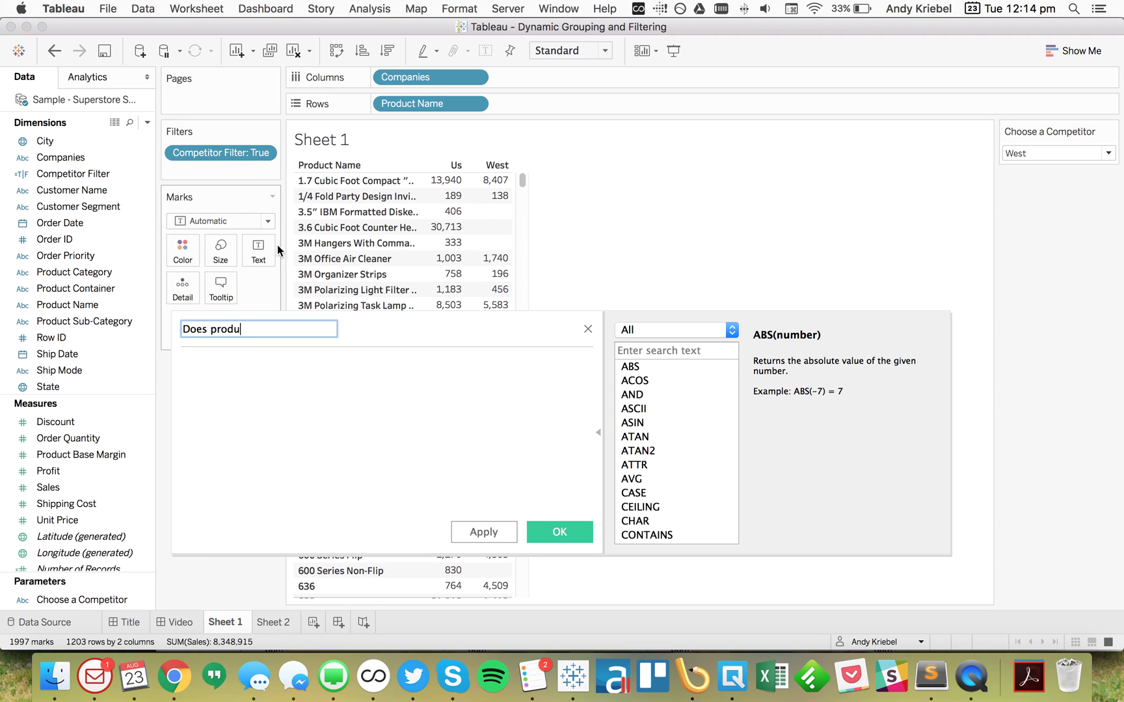
pyautogui.write('ct exist')
pyautogui.press('Tab')
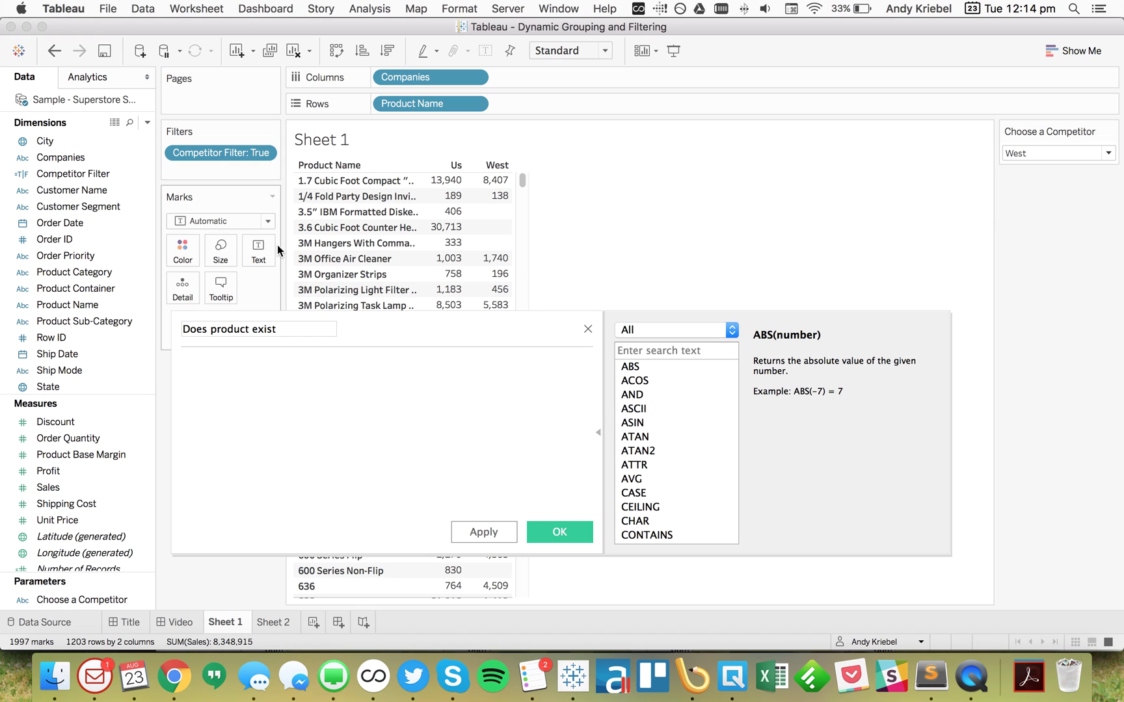
# - Enter COUNTD([Product Name]) as the formula of Does product exist and save the field
pyautogui.write('COUNTD')
pyautogui.press('Return')
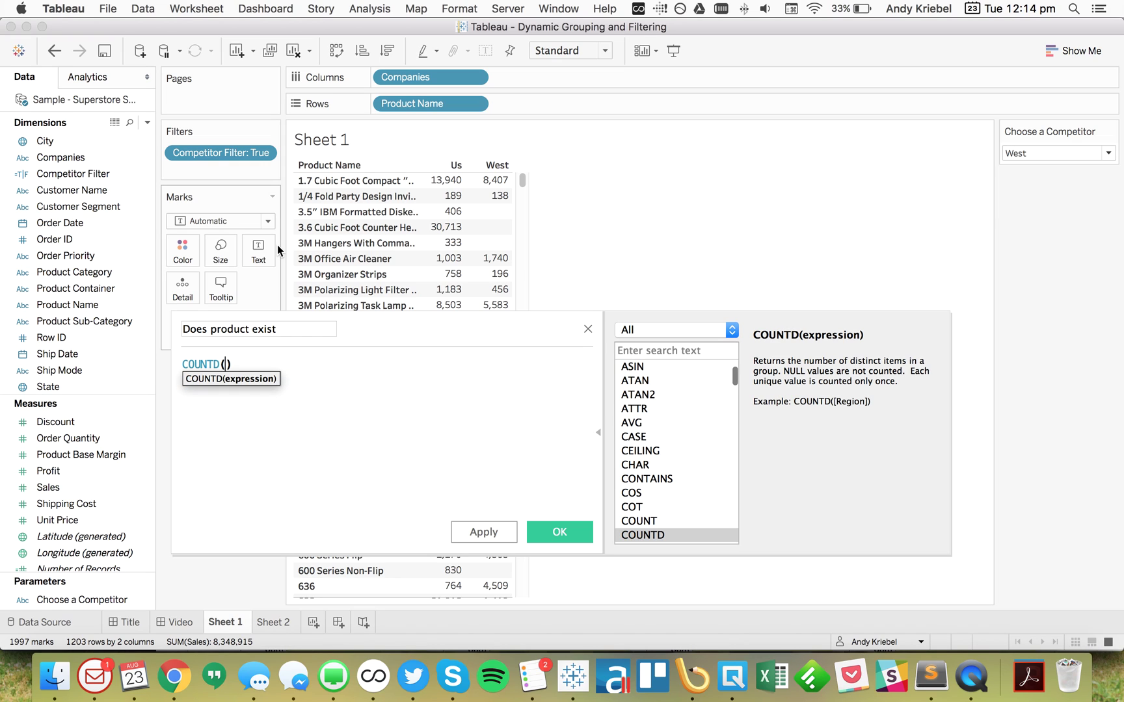
pyautogui.write('pro')
pyautogui.press('Down')
pyautogui.press('Down')
pyautogui.press('Down')
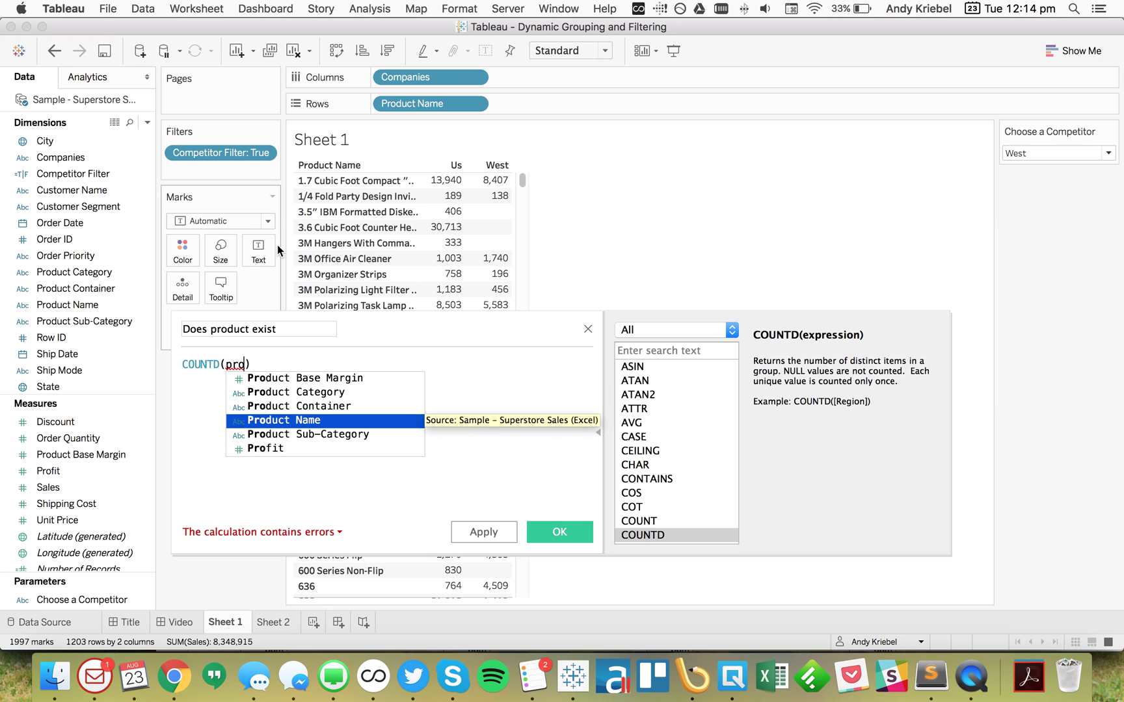
pyautogui.press('Return')
pyautogui.click(557, 531)
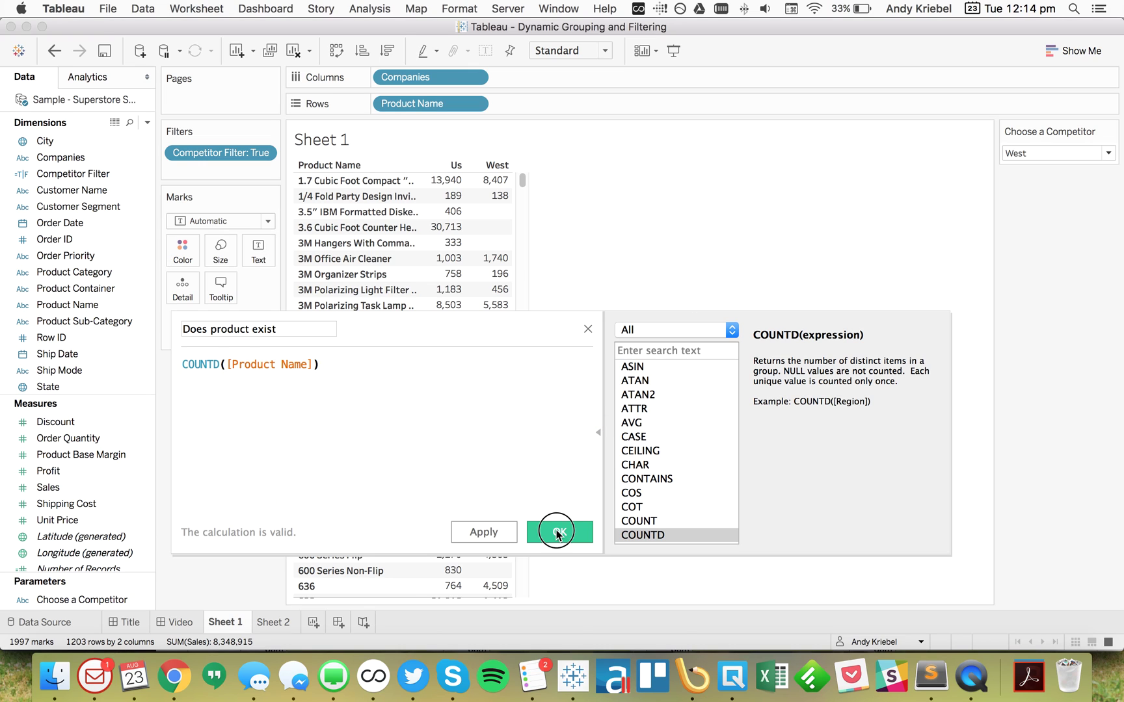
# - Add Does product exist to the table alongside Sales and inspect its Us and West values for the first product
pyautogui.moveTo(67, 439); pyautogui.dragTo(551, 345)
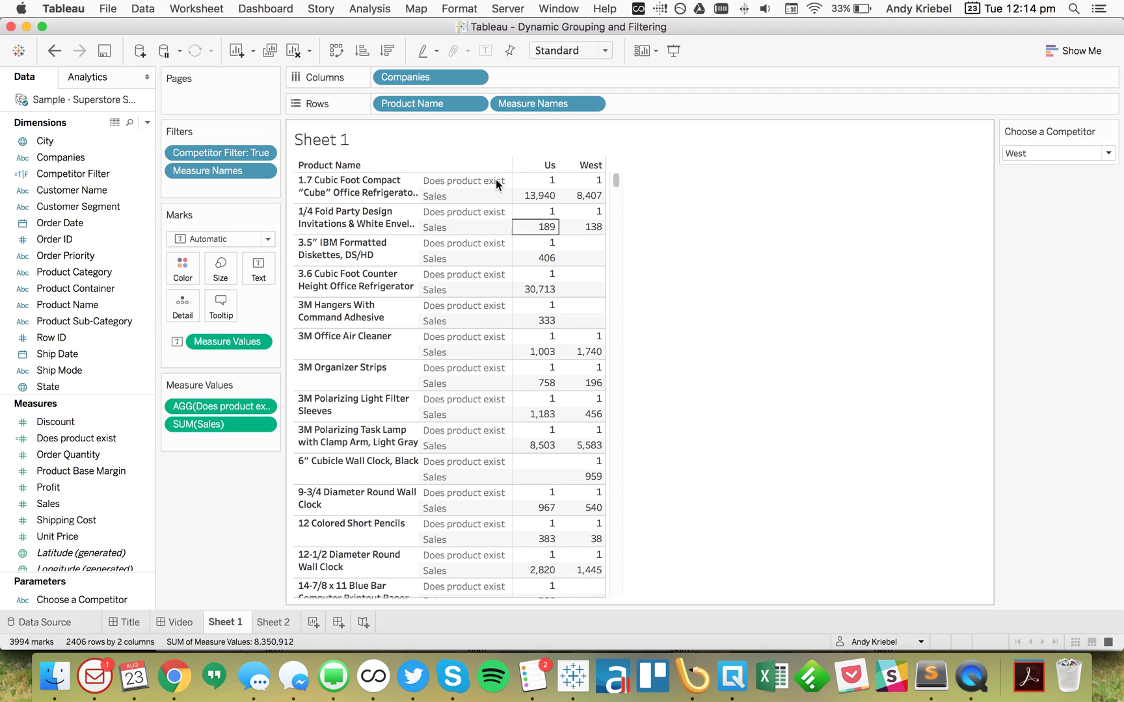
pyautogui.moveTo(607, 189)
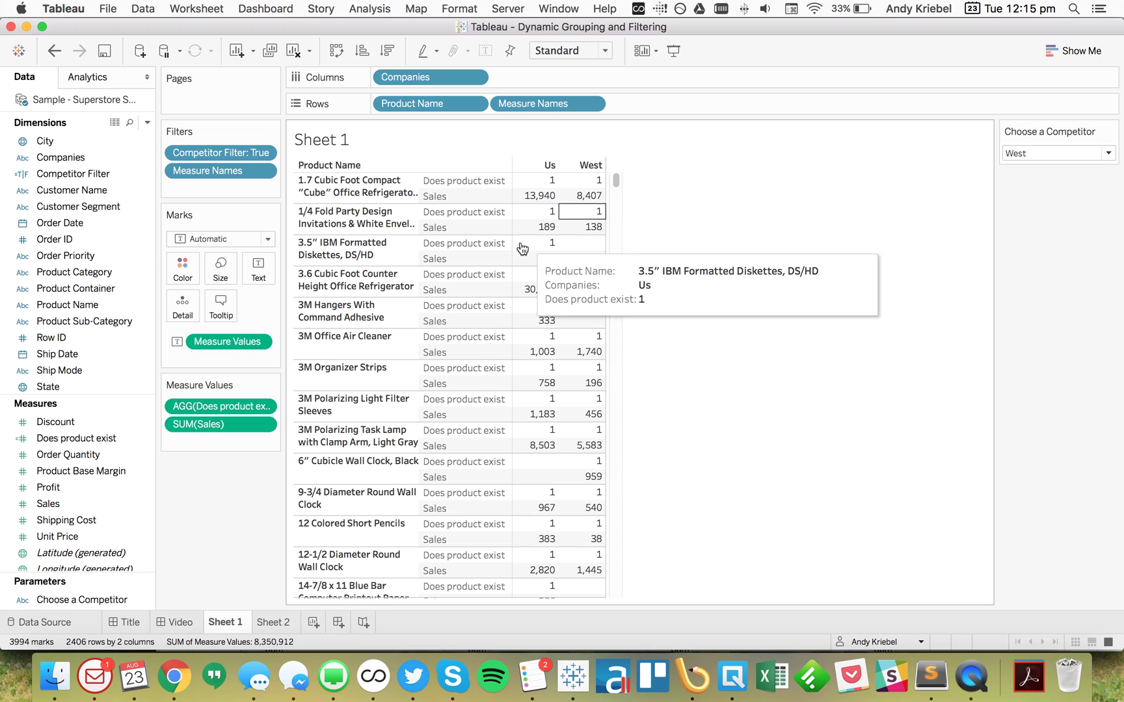
pyautogui.moveTo(542, 187)
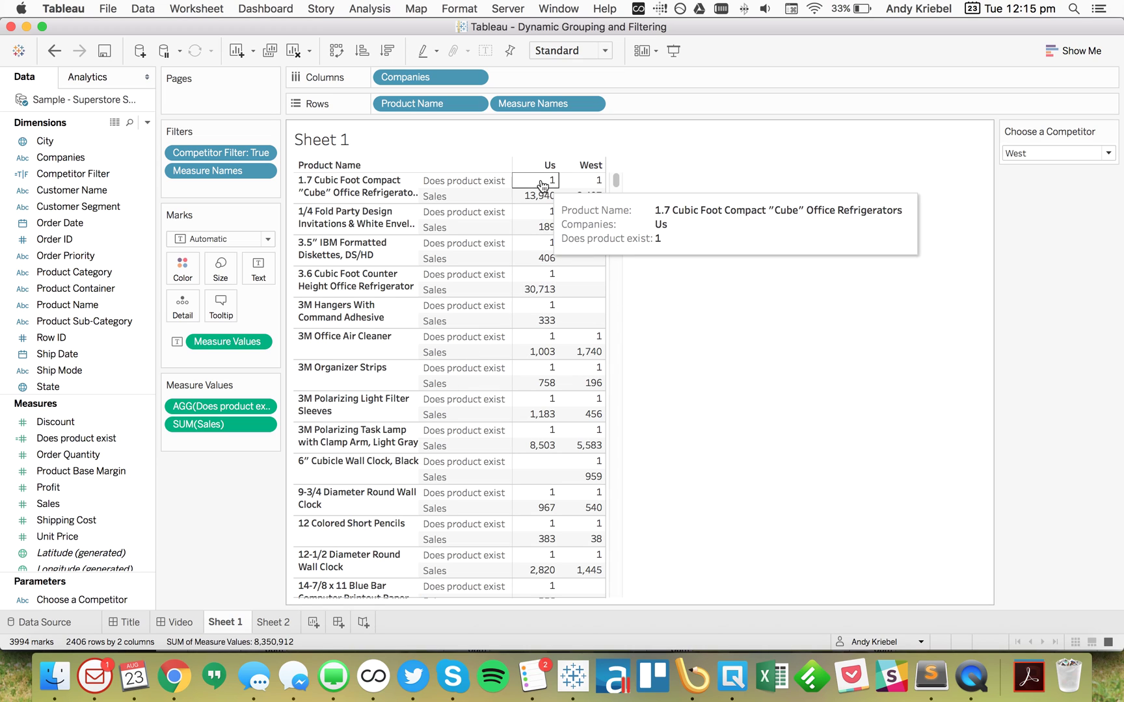
pyautogui.moveTo(590, 181); pyautogui.dragTo(549, 183)
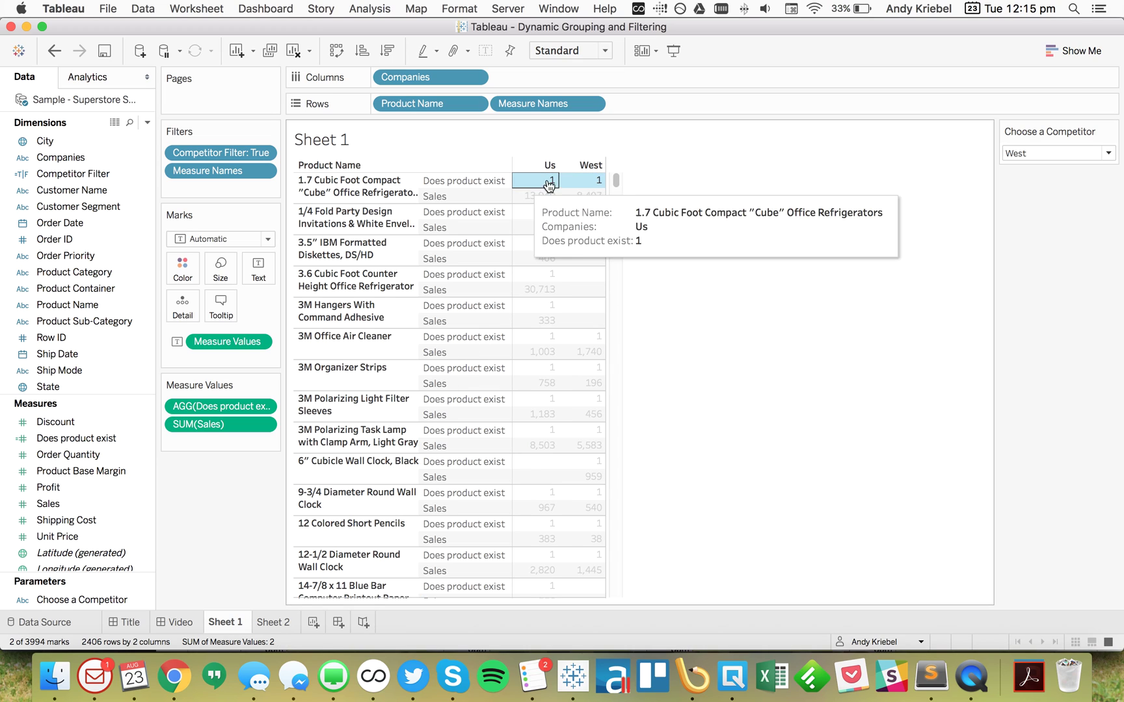
pyautogui.moveTo(583, 188)
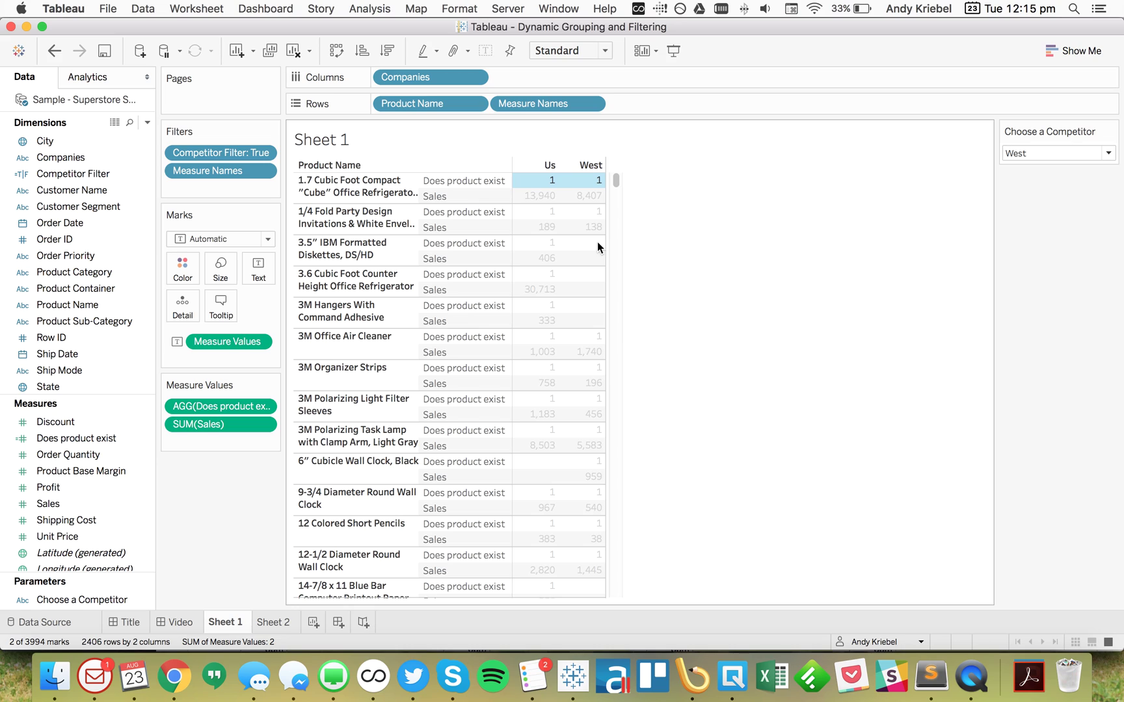
pyautogui.press('Escape')
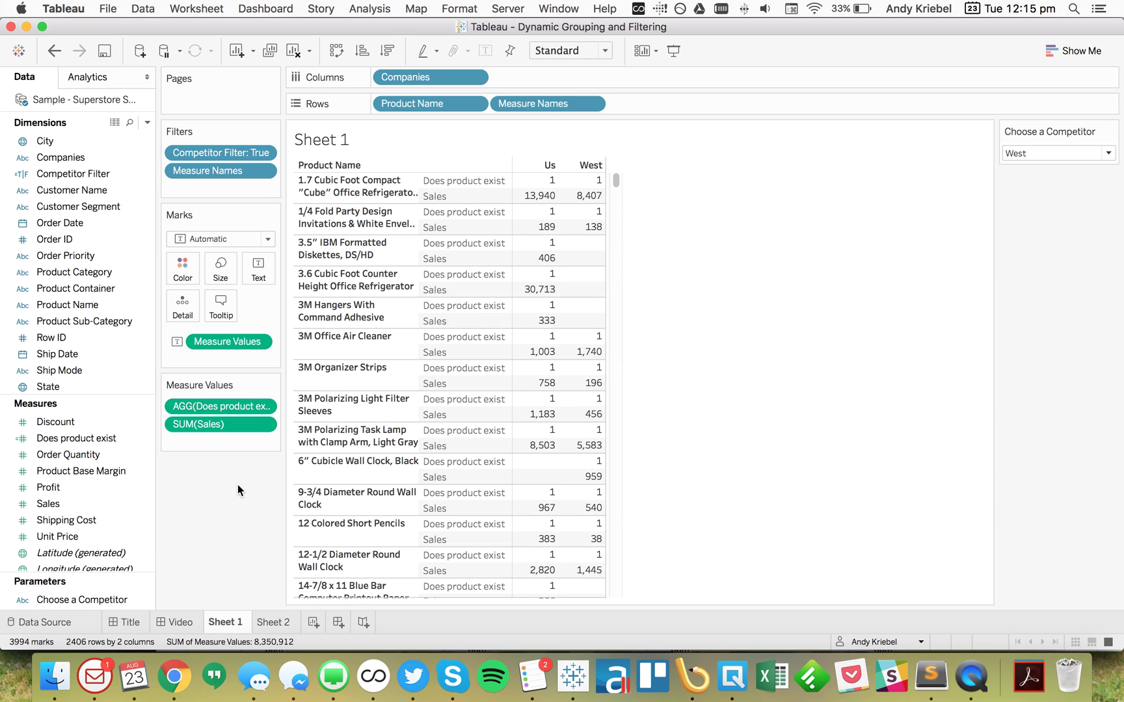
# - Create another calculated field named Companies Selling Product
pyautogui.click(148, 122)
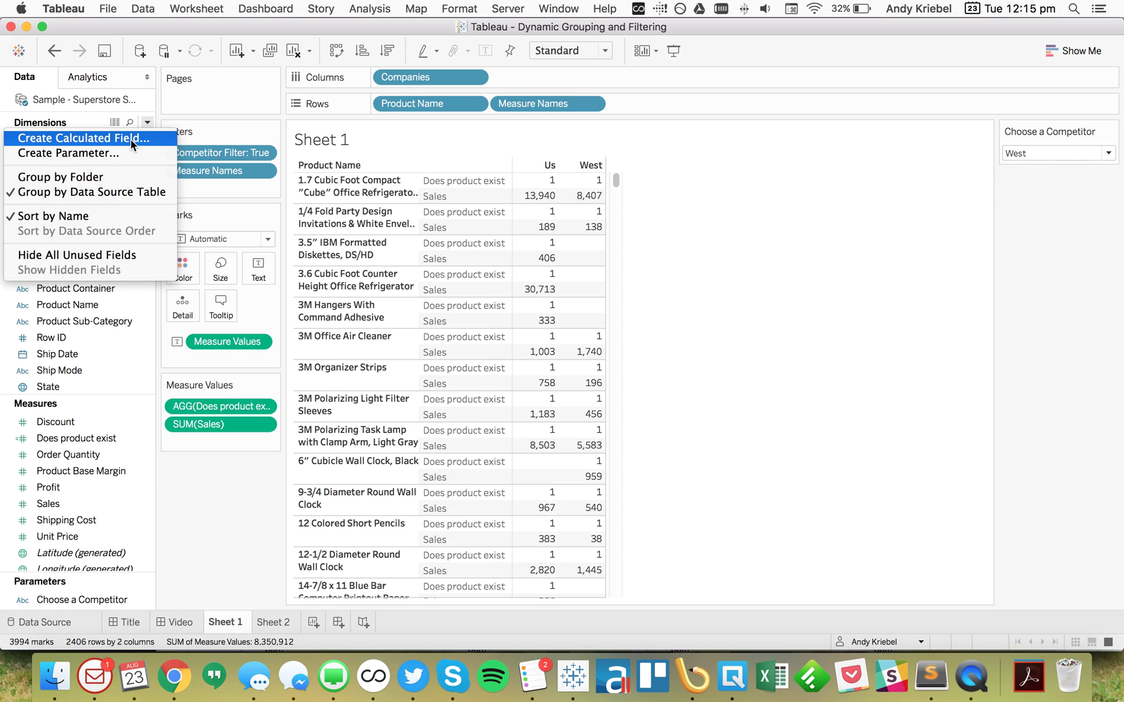
pyautogui.click(132, 139)
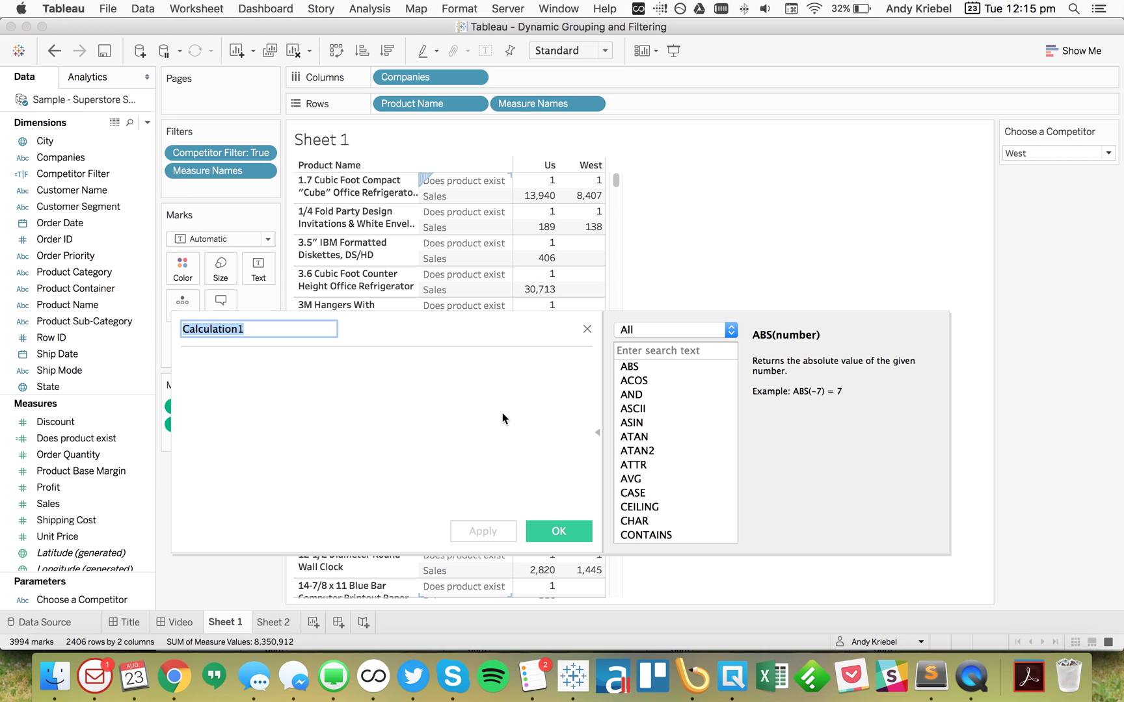
pyautogui.write('Both Copa')
pyautogui.press('BackSpace')
pyautogui.write('mp')
pyautogui.press('BackSpace')
pyautogui.press('BackSpace')
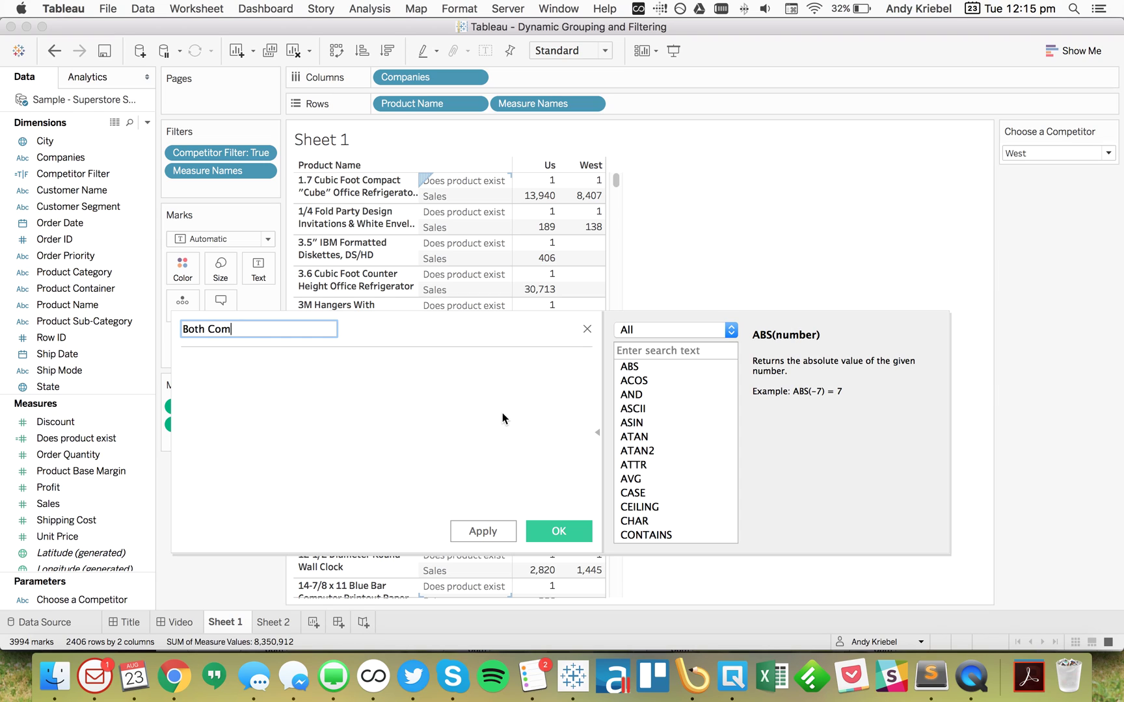
pyautogui.press('super+a')
pyautogui.write('Companies Selling Product')
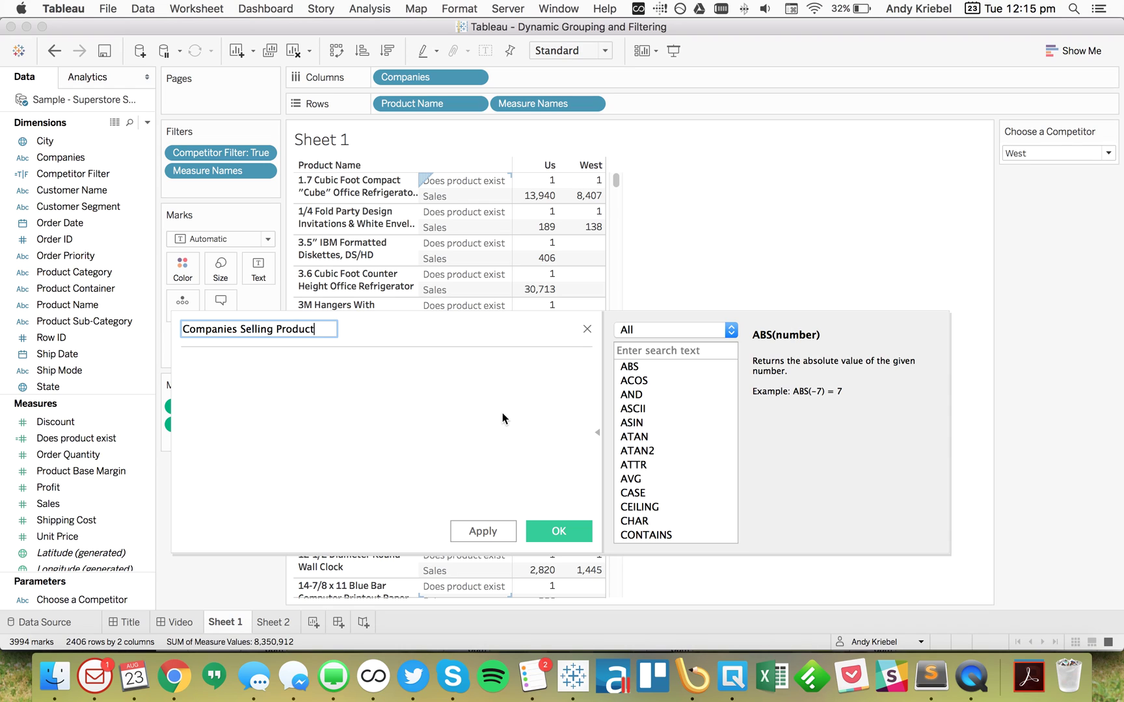
# - Begin the Companies Selling Product formula with IF FIRST()=0 THEN WINDOW_MAX()
pyautogui.press('Tab')
pyautogui.write('IF FIRS')
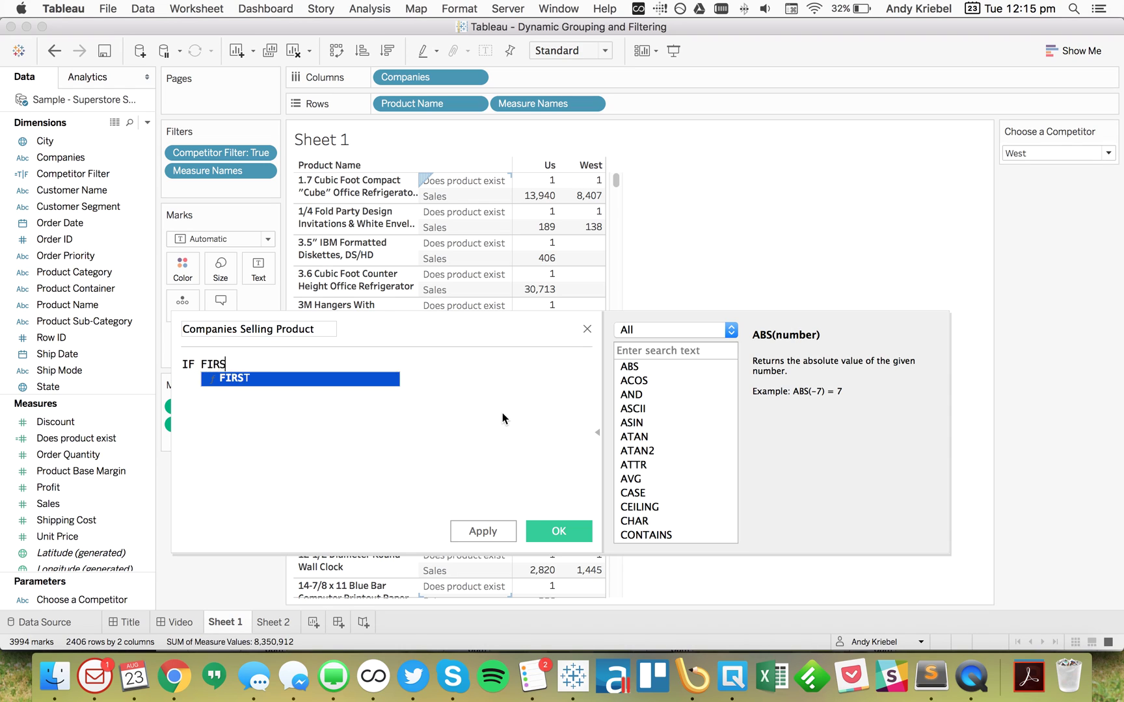
pyautogui.write('T()=')
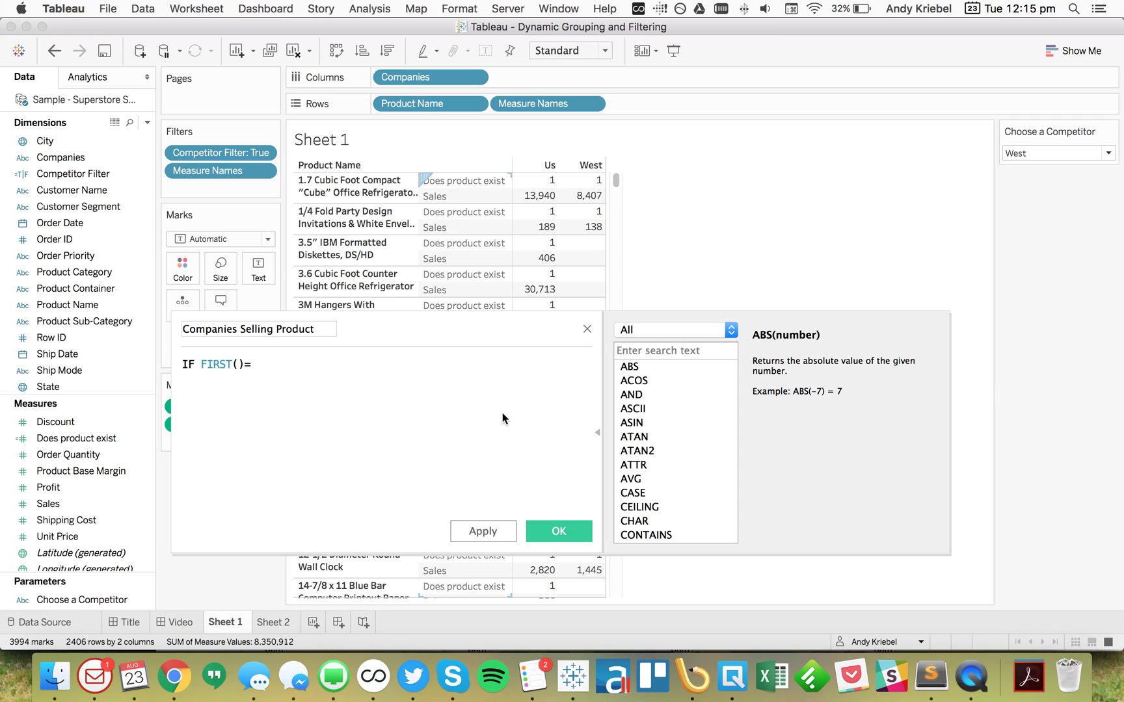
pyautogui.write('0 THEN ')
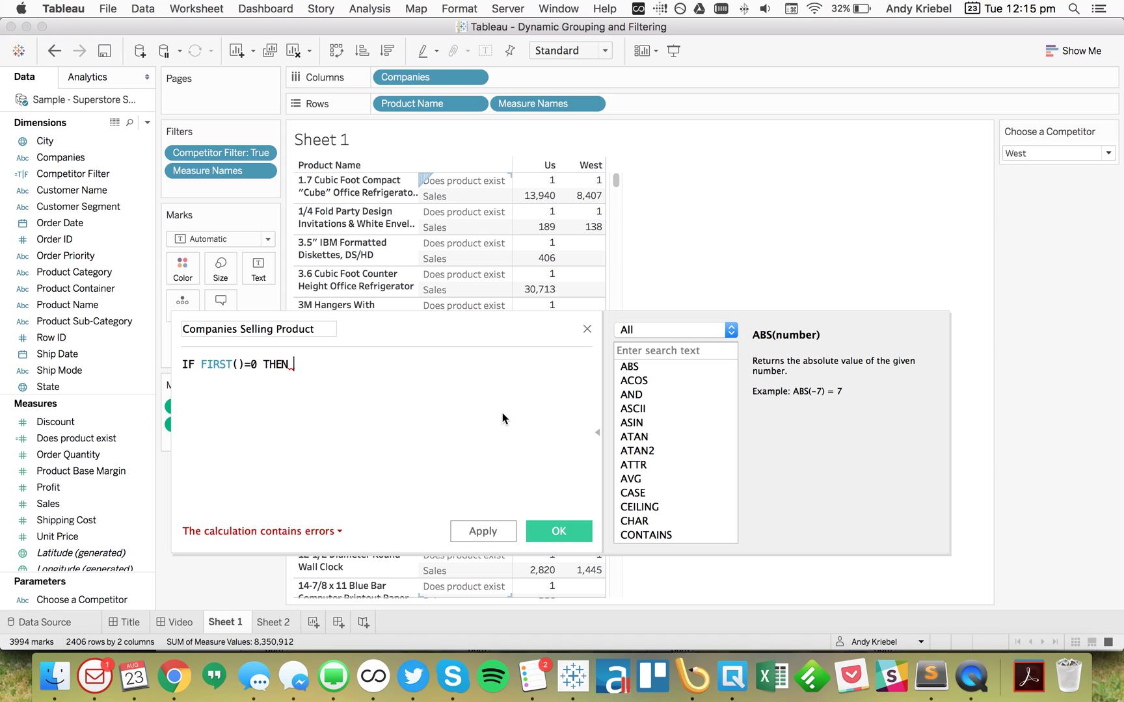
pyautogui.write('wind')
pyautogui.press('Down')
pyautogui.press('Down')
pyautogui.press('Return')
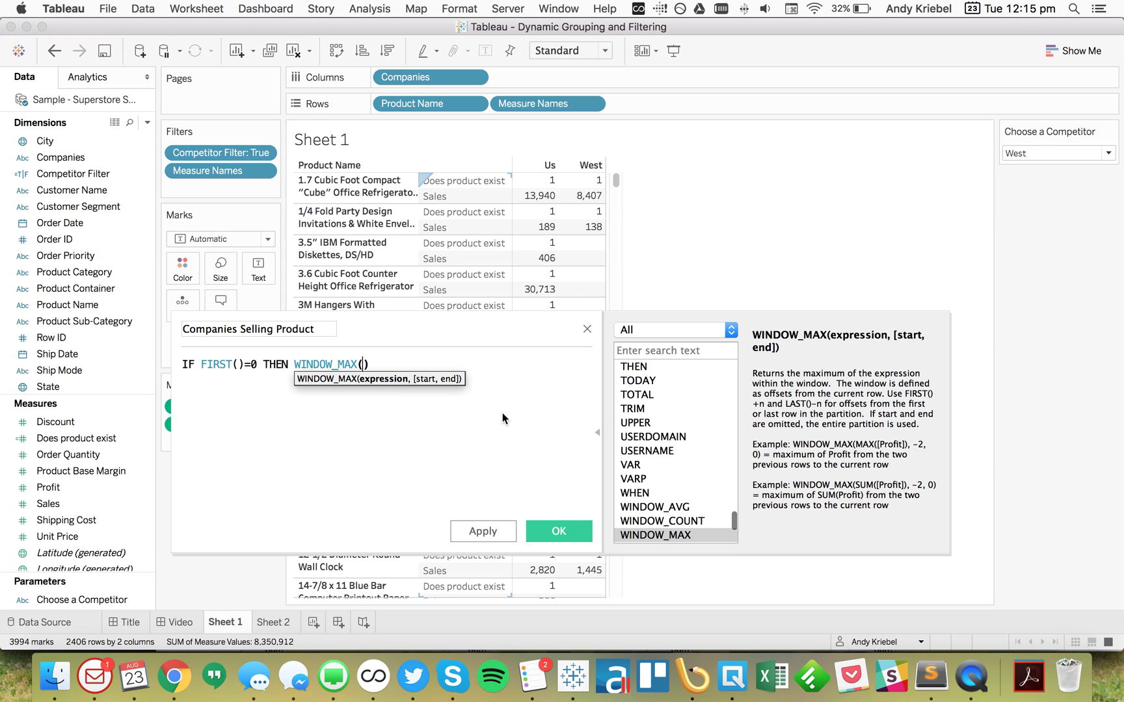
# - Nest RUNNING_SUM([Does product exist]) inside the WINDOW_MAX function
pyautogui.write('runni')
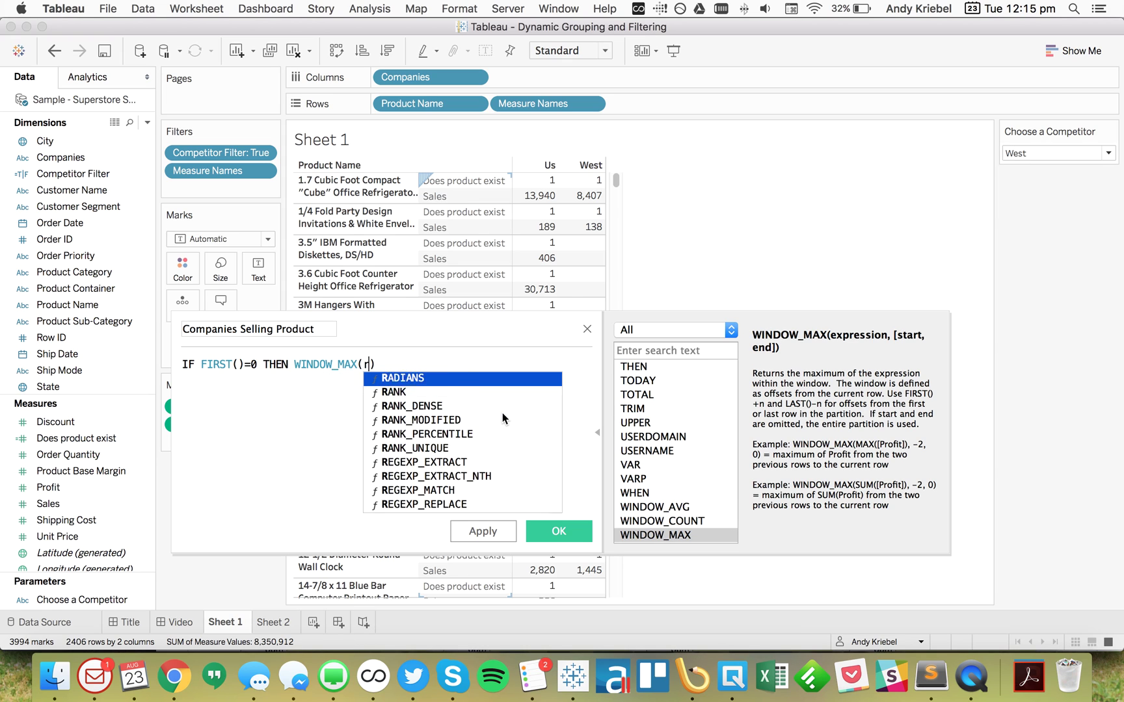
pyautogui.press('Down')
pyautogui.press('Down')
pyautogui.press('Down')
pyautogui.press('Down')
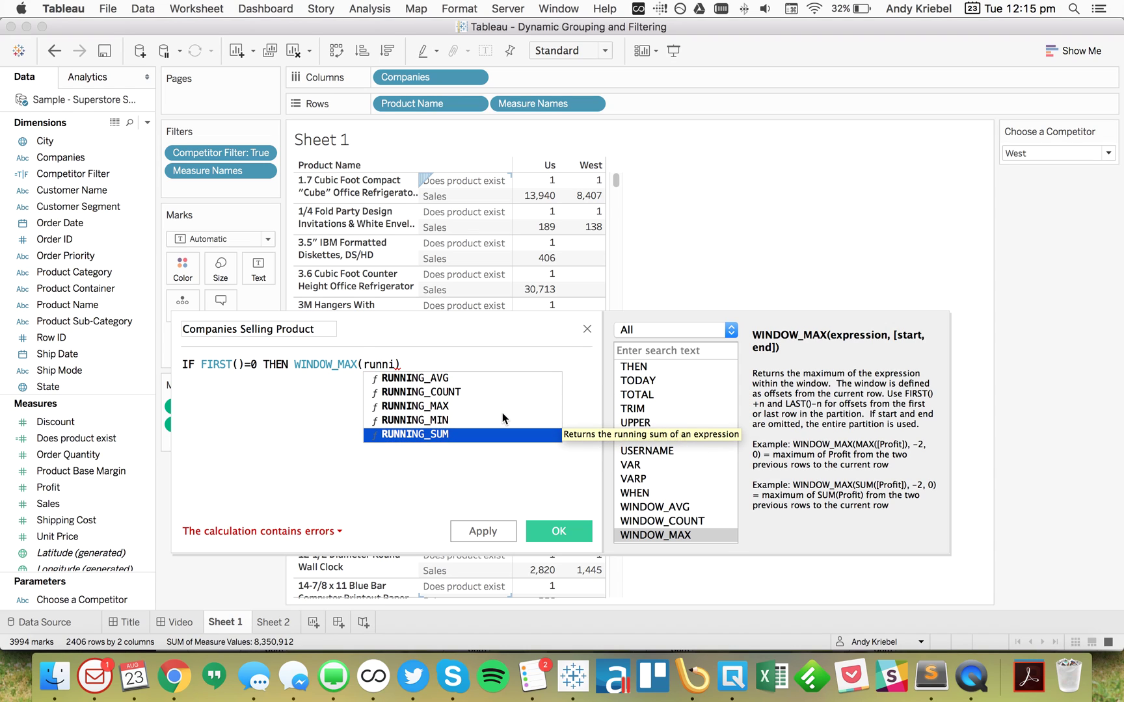
pyautogui.press('Return')
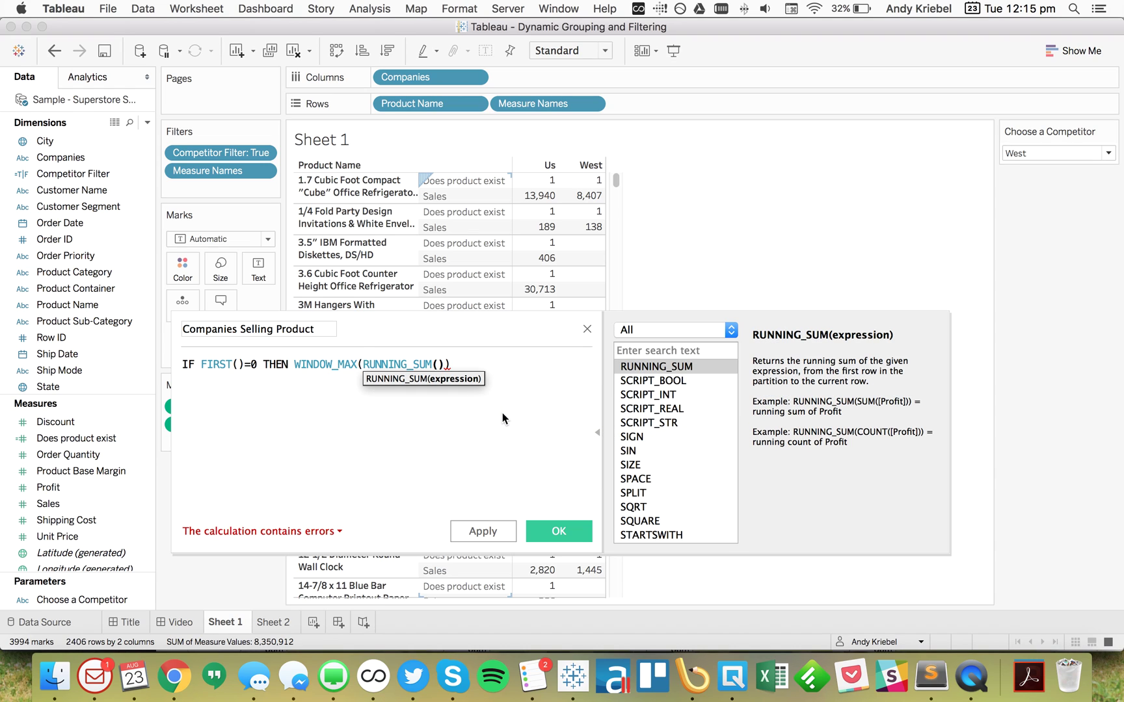
pyautogui.moveTo(72, 438); pyautogui.dragTo(437, 365)
pyautogui.click(586, 364)
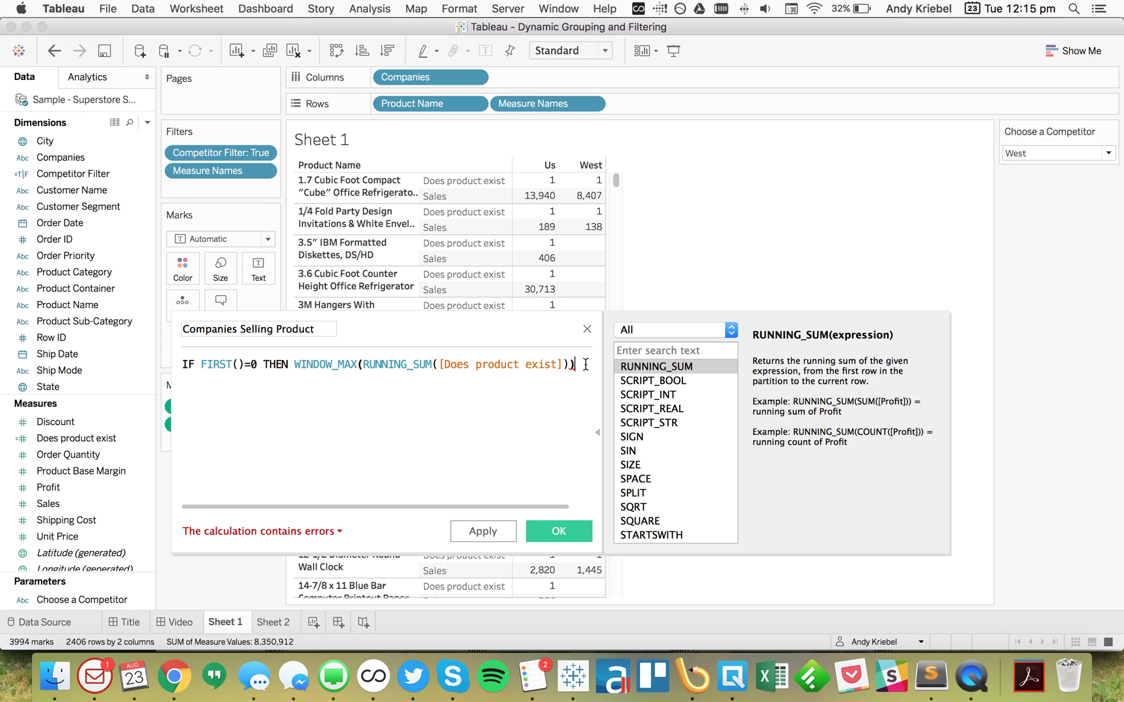
# - Complete the formula with ELSE RUNNING_SUM([Does product exist]) and END on new lines, and save the calculated field
pyautogui.press('Return')
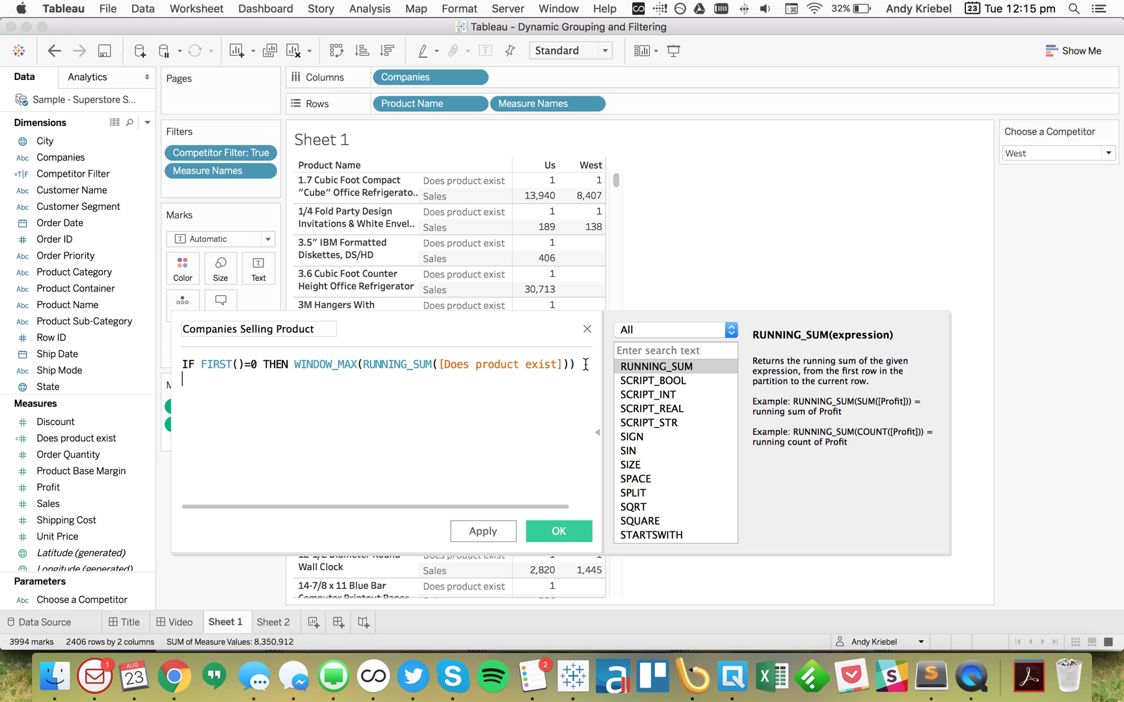
pyautogui.write('ELSE run')
pyautogui.press('Down')
pyautogui.press('Down')
pyautogui.press('Down')
pyautogui.press('Down')
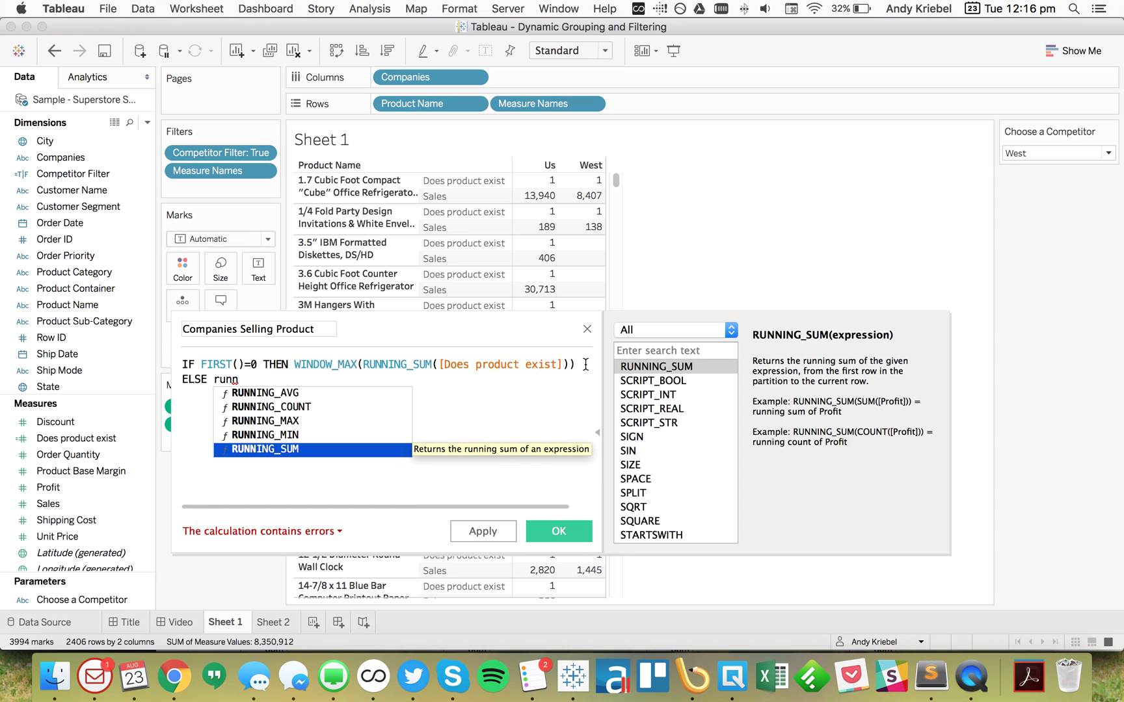
pyautogui.press('Return')
pyautogui.write('does')
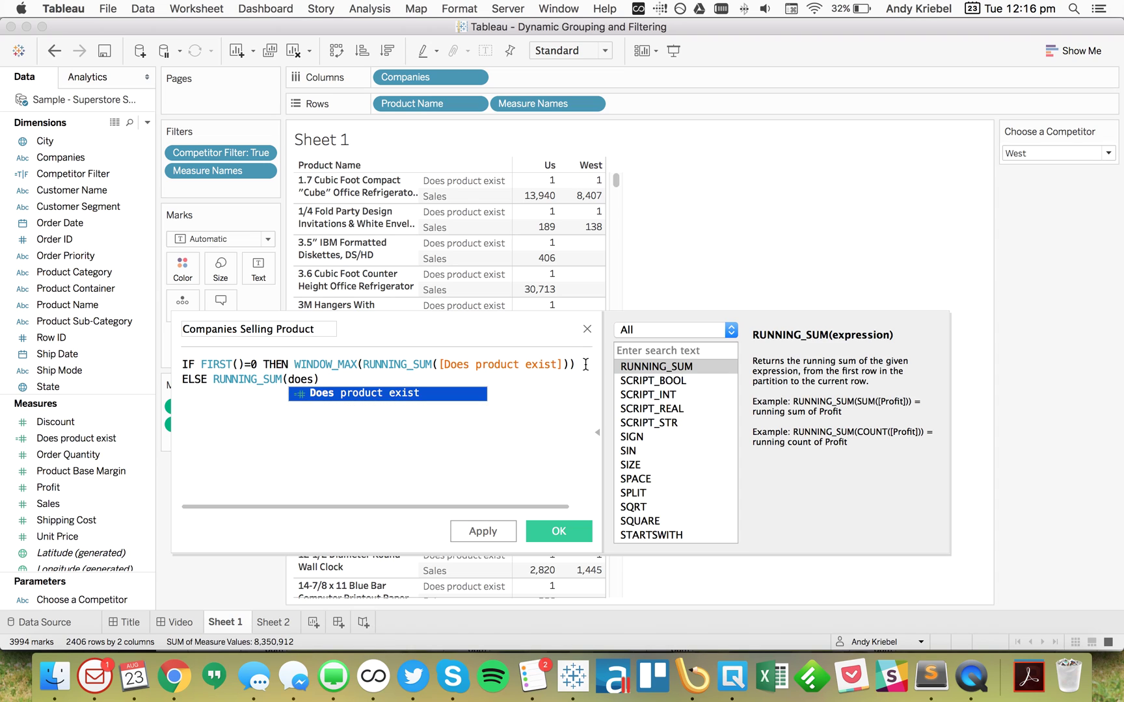
pyautogui.press('Return')
pyautogui.write('END')
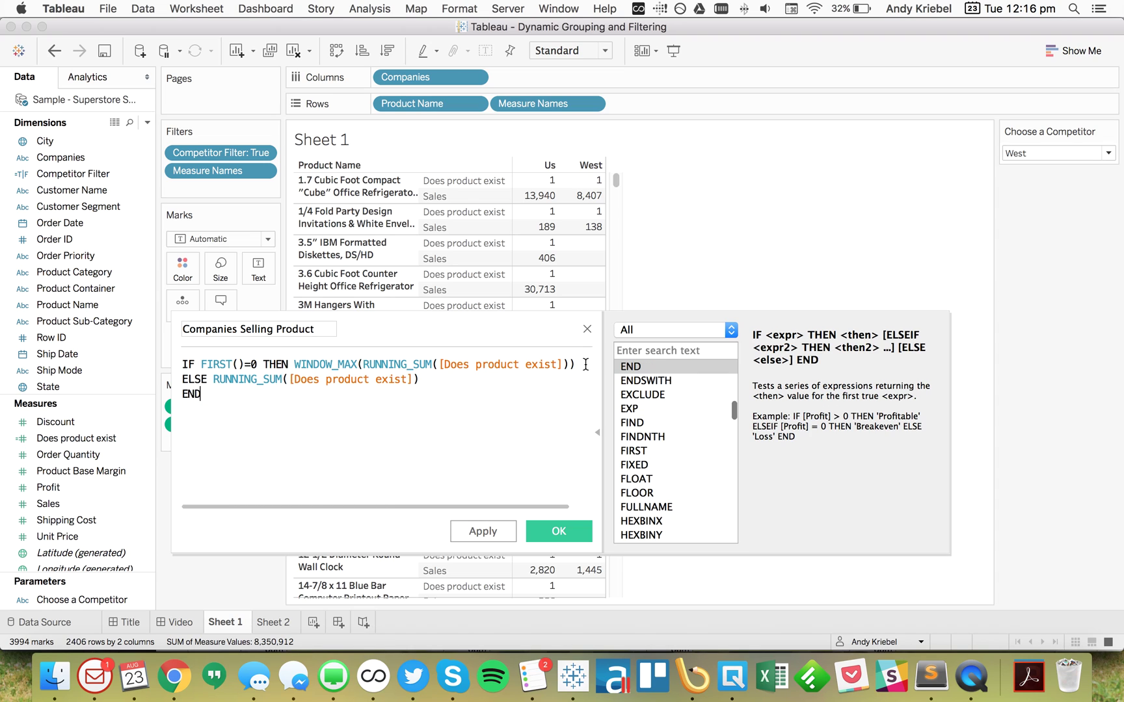
pyautogui.click(558, 532)
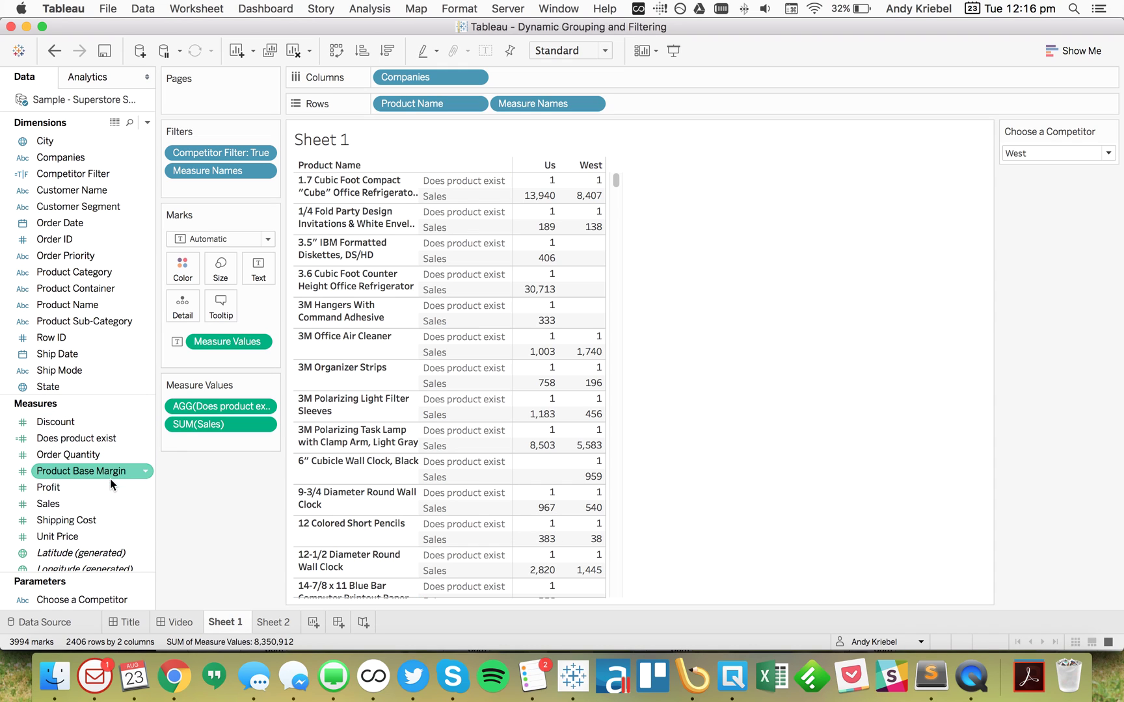
# - Add Companies Selling Product to the table's measure values and compute it using Product Name
pyautogui.moveTo(95, 432); pyautogui.dragTo(250, 444)
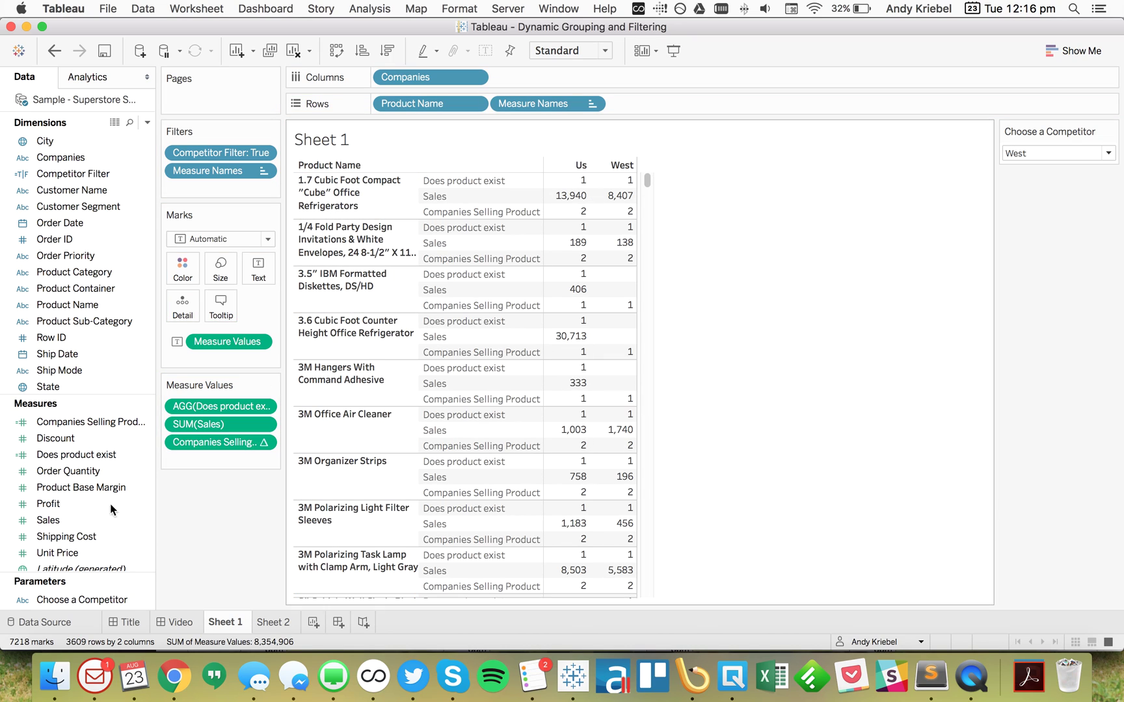
pyautogui.click(263, 442)
pyautogui.moveTo(280, 595)
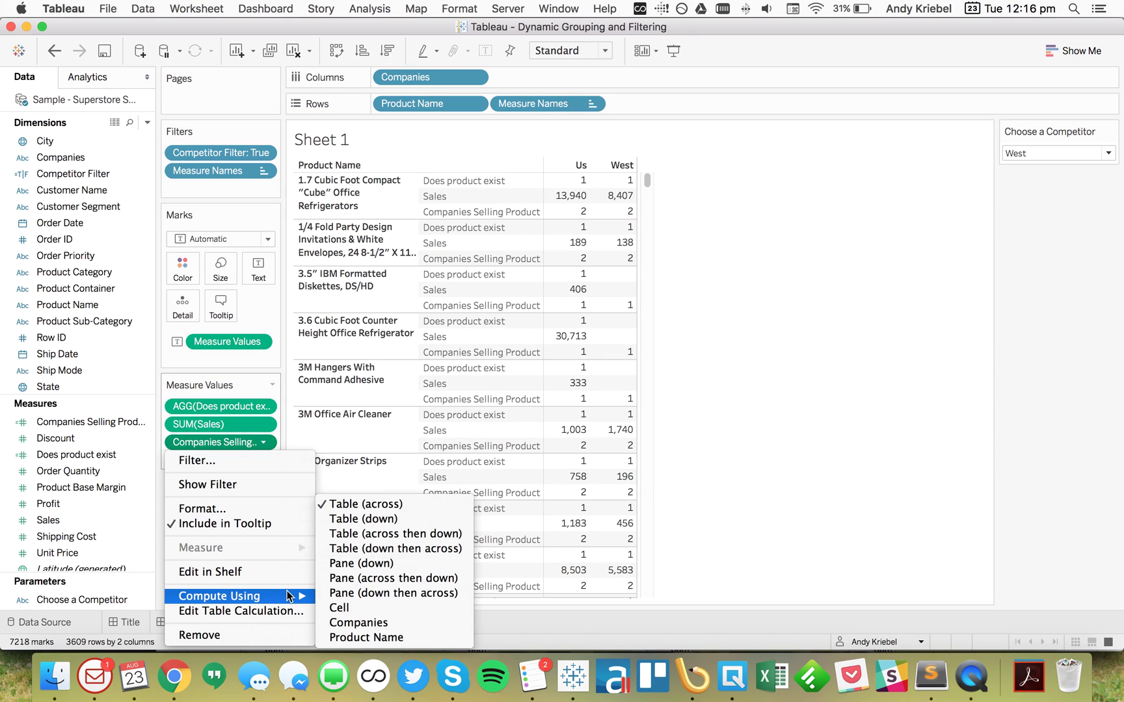
pyautogui.click(388, 636)
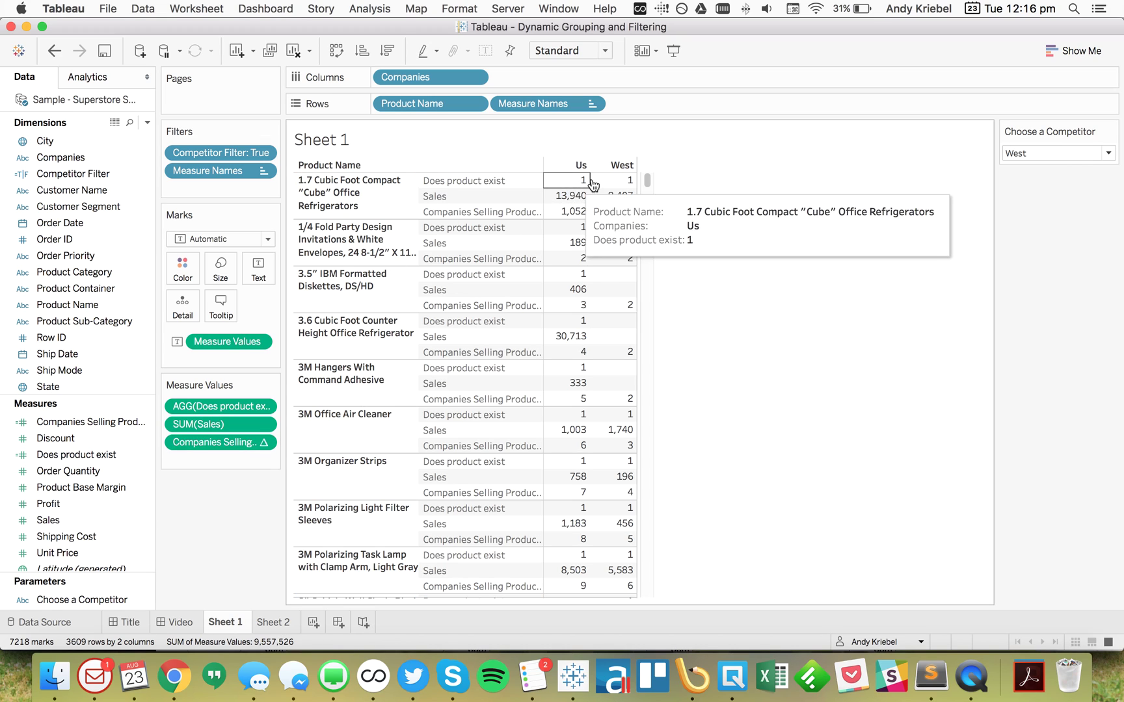
# - Compute Companies Selling Product using Companies and inspect the resulting counts for several products, including 36X48 HARDFLOOR CHAIRMAT
pyautogui.click(263, 443)
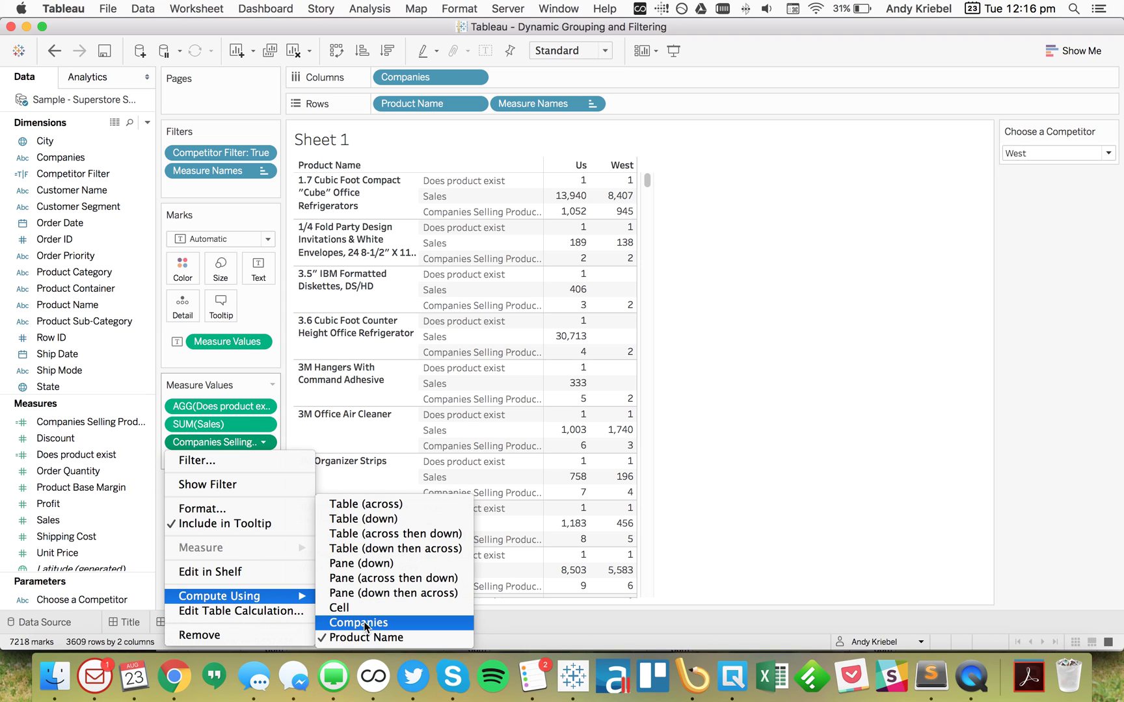
pyautogui.click(689, 368)
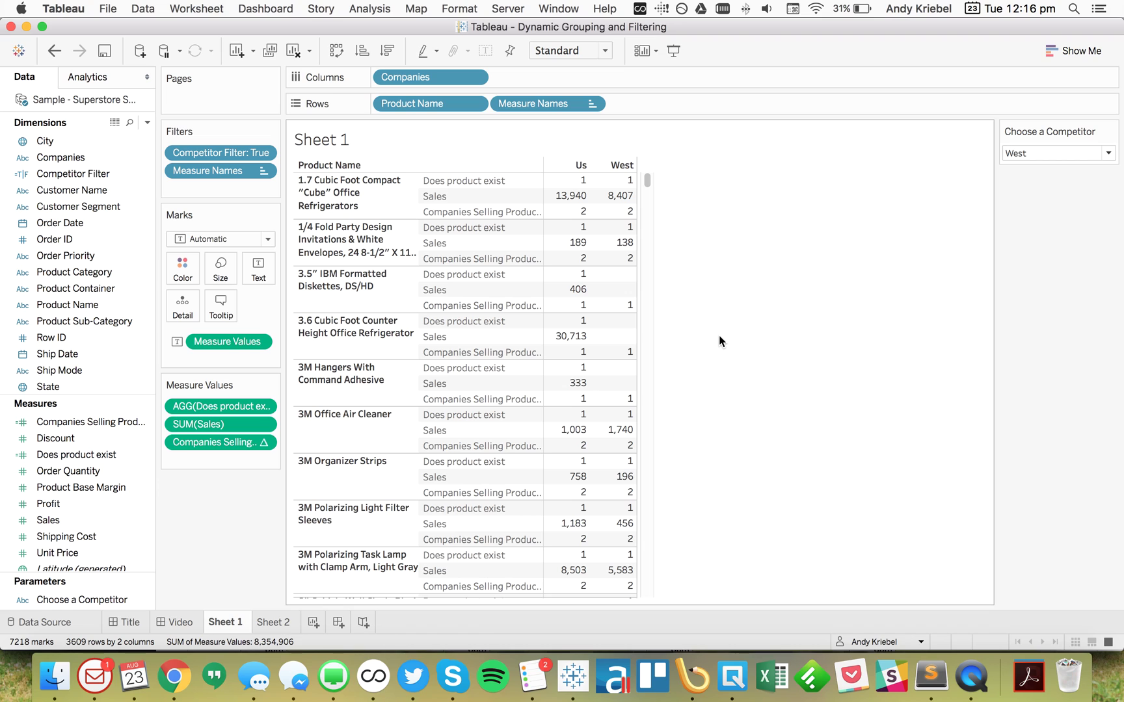
pyautogui.moveTo(553, 213)
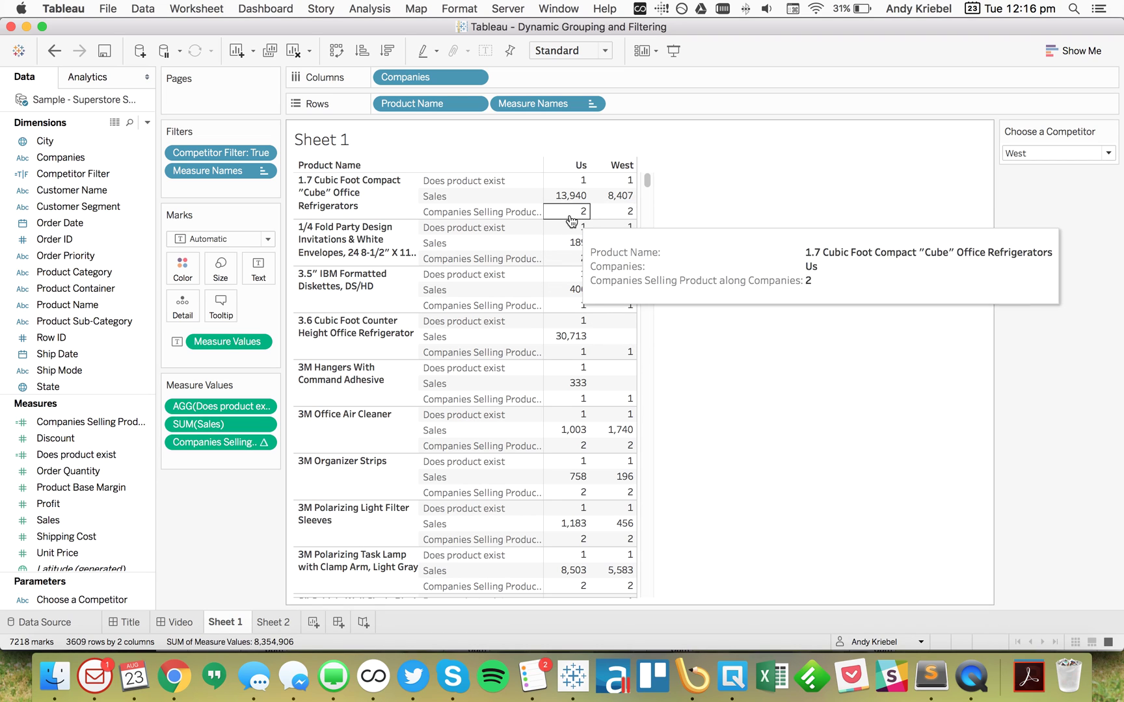
pyautogui.moveTo(570, 262)
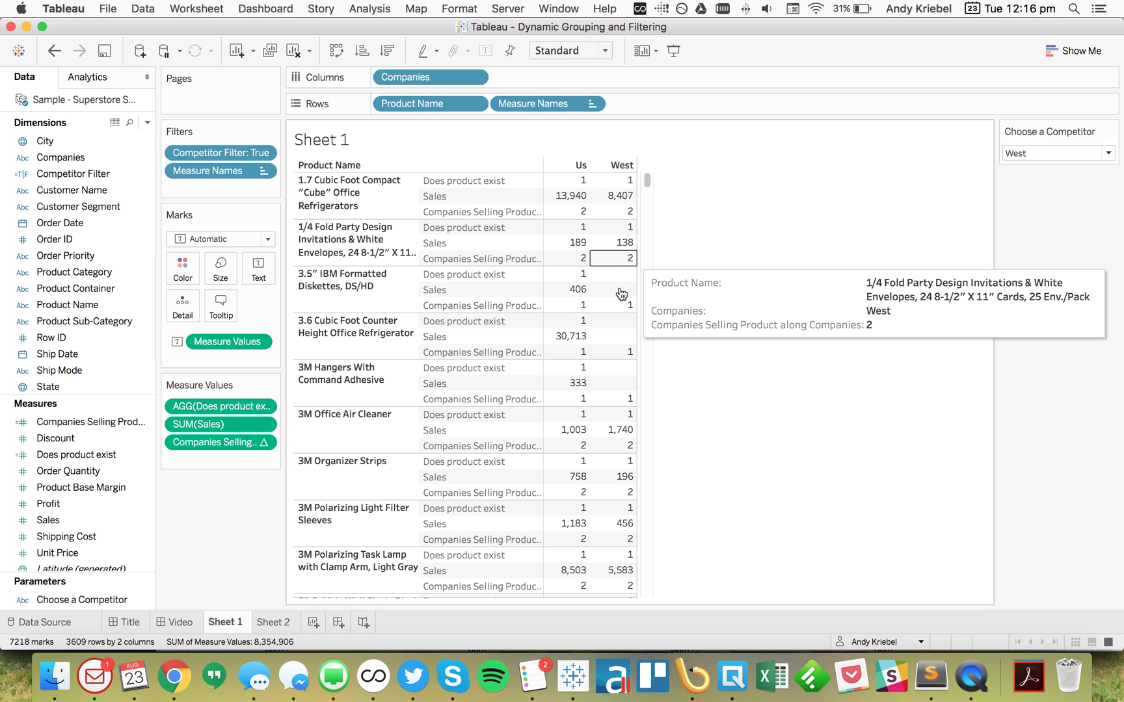
pyautogui.moveTo(570, 310)
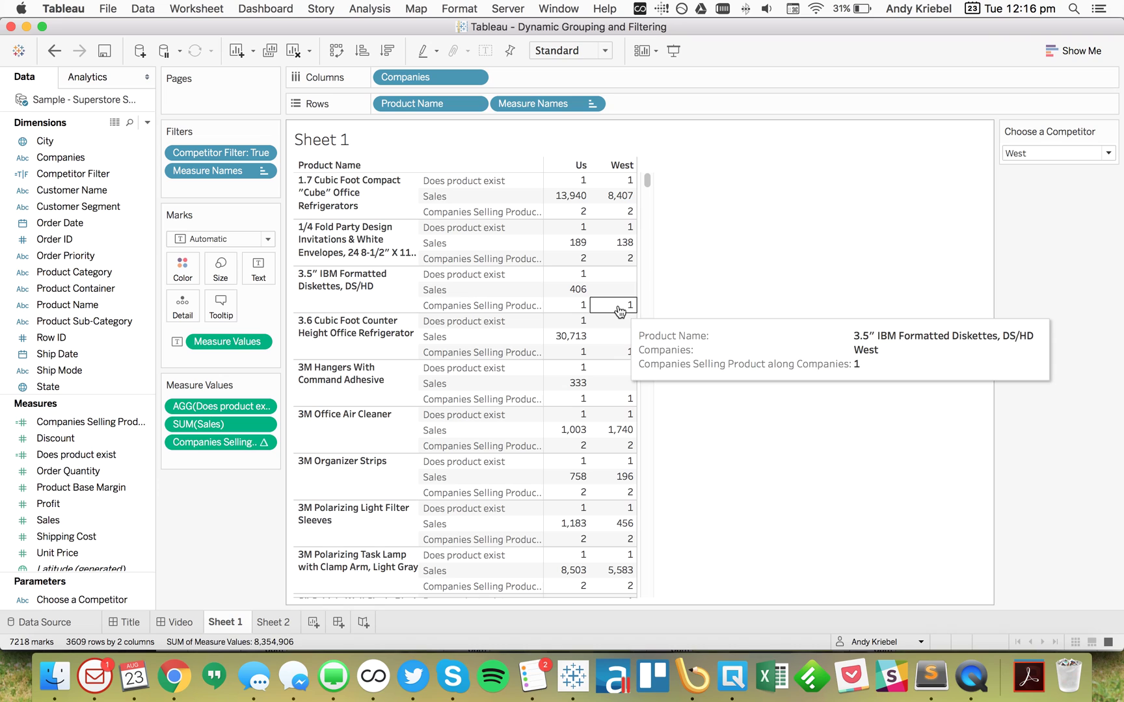
pyautogui.scroll(-5, 650, 538)
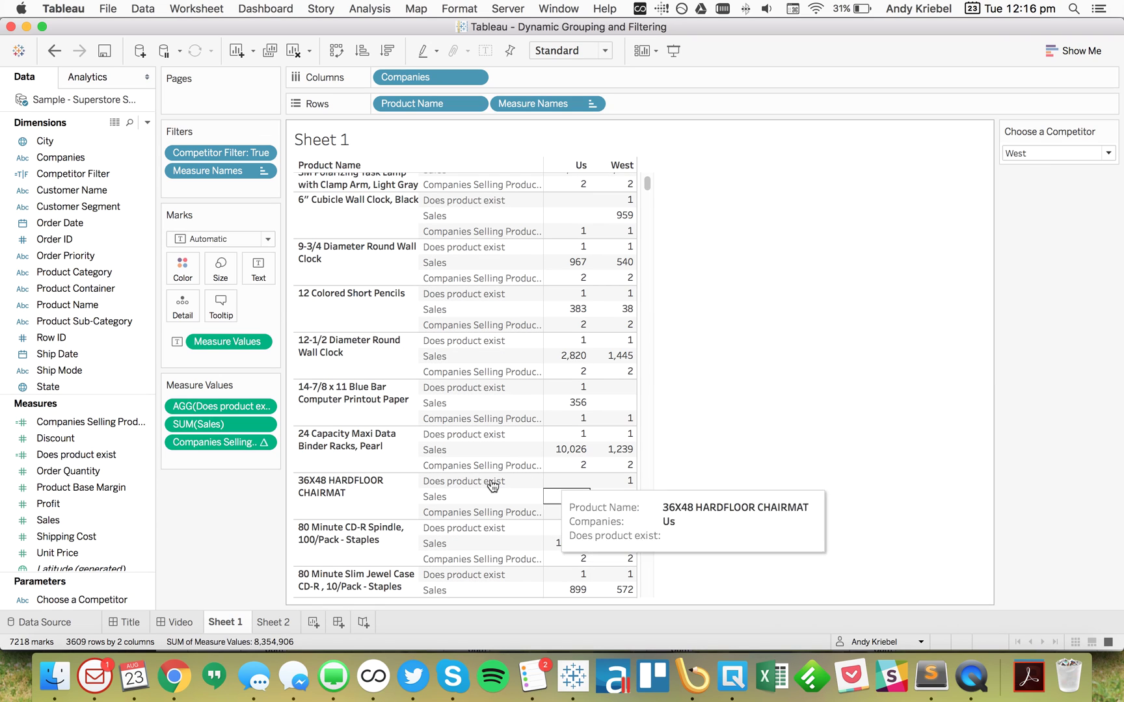
pyautogui.click(342, 499)
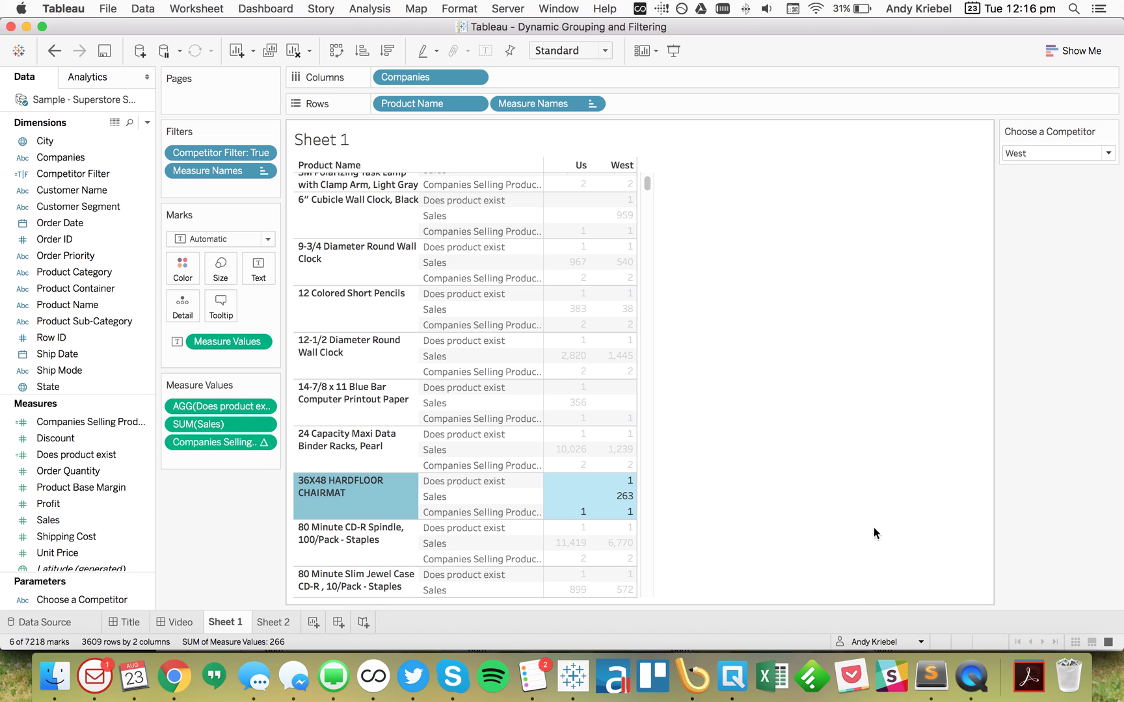
pyautogui.click(767, 455)
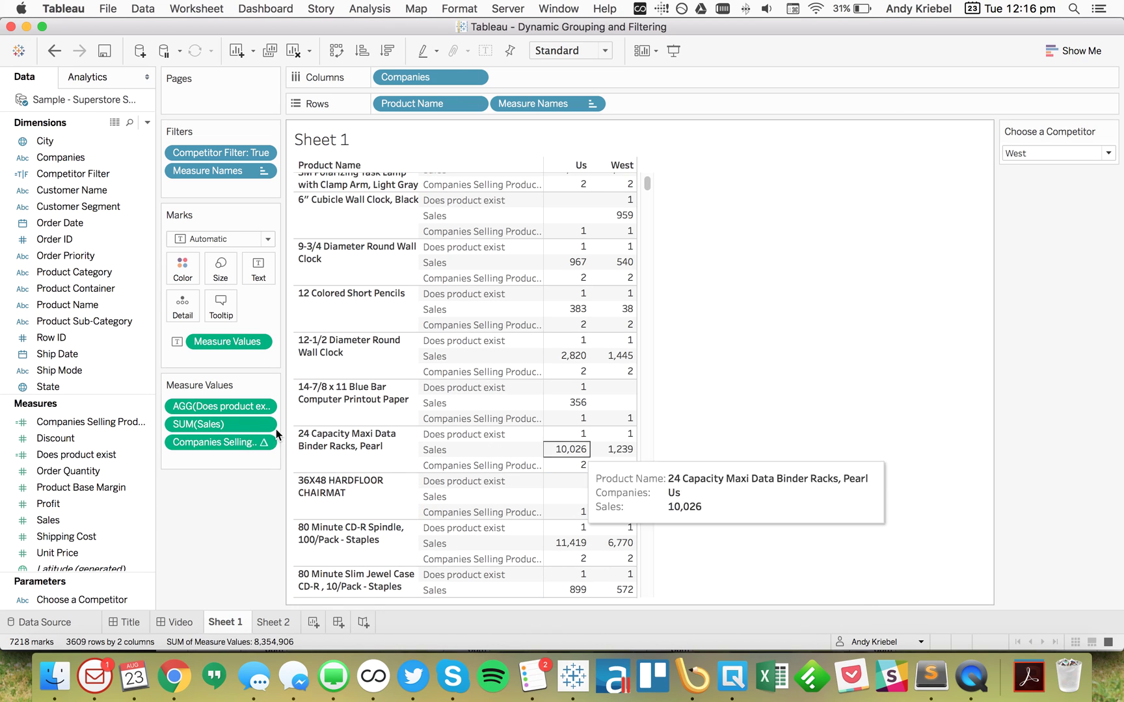
# - Filter the table to products with Companies Selling Product of at least 2, and remove Does product exist from the measure values
pyautogui.moveTo(206, 442); pyautogui.dragTo(215, 190)
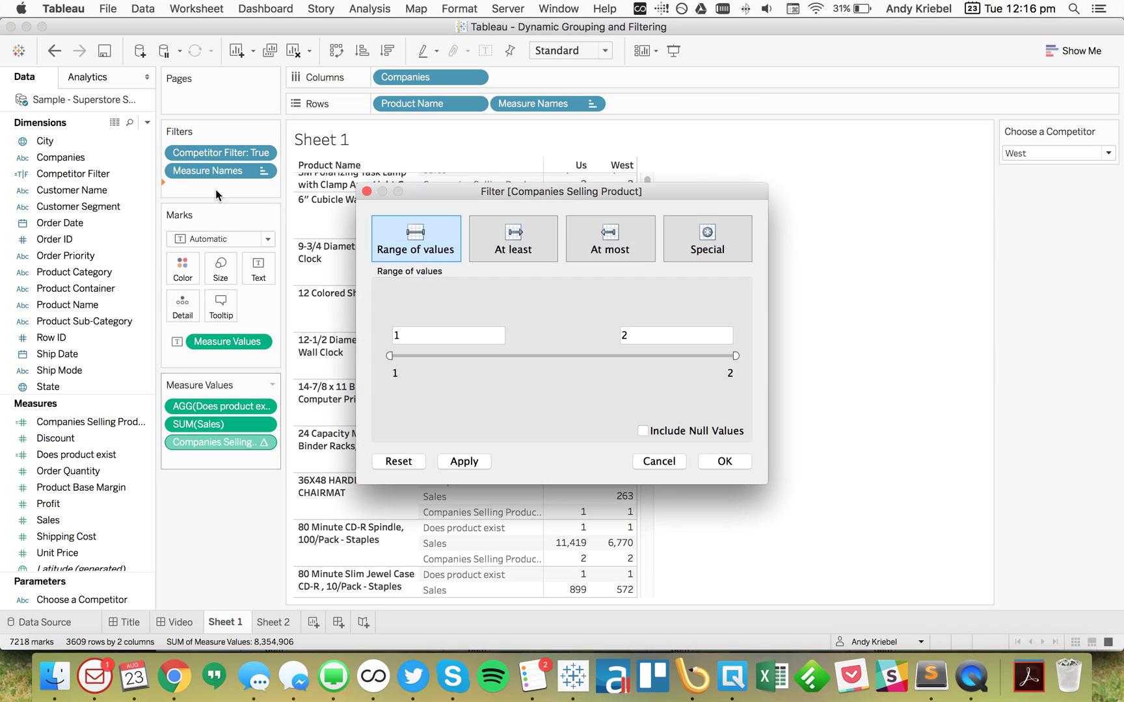
pyautogui.click(513, 241)
pyautogui.doubleClick(419, 341)
pyautogui.write('2')
pyautogui.click(715, 463)
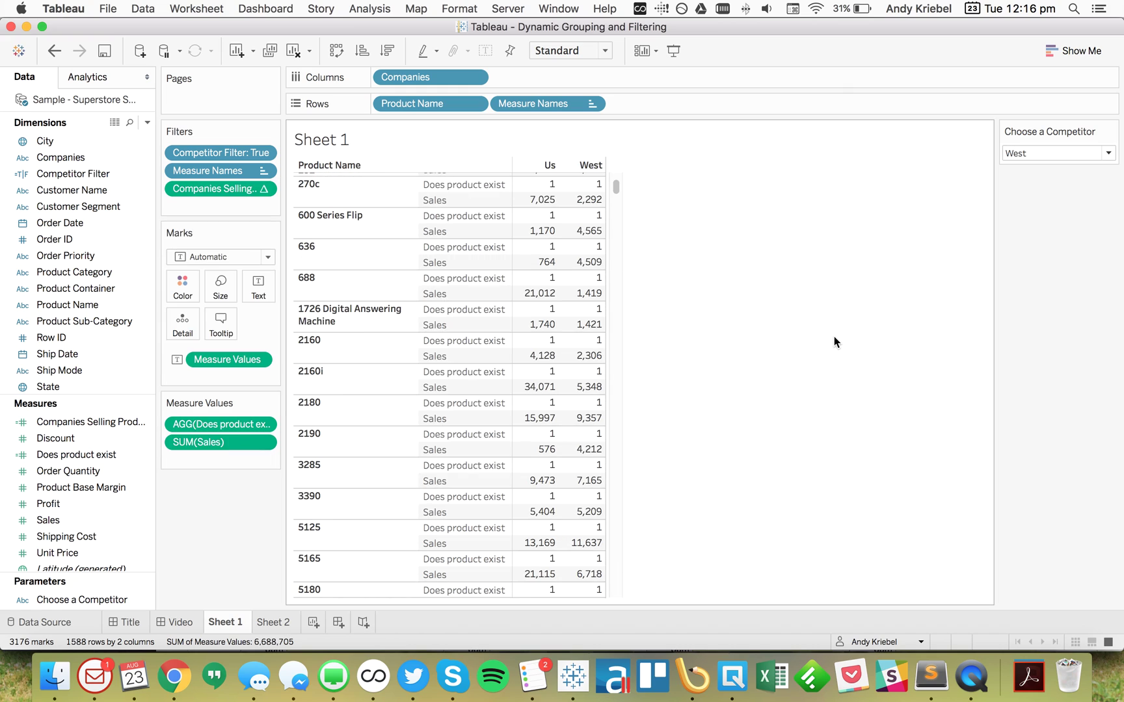
pyautogui.moveTo(617, 190); pyautogui.dragTo(615, 158)
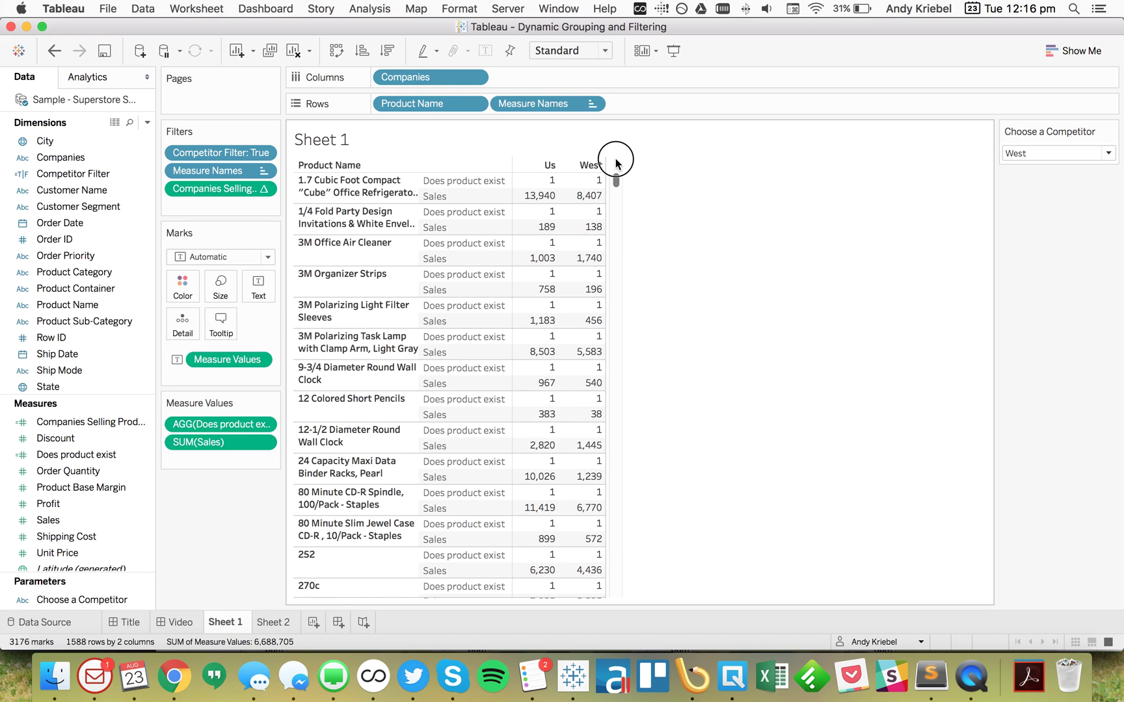
pyautogui.moveTo(225, 423); pyautogui.dragTo(47, 340)
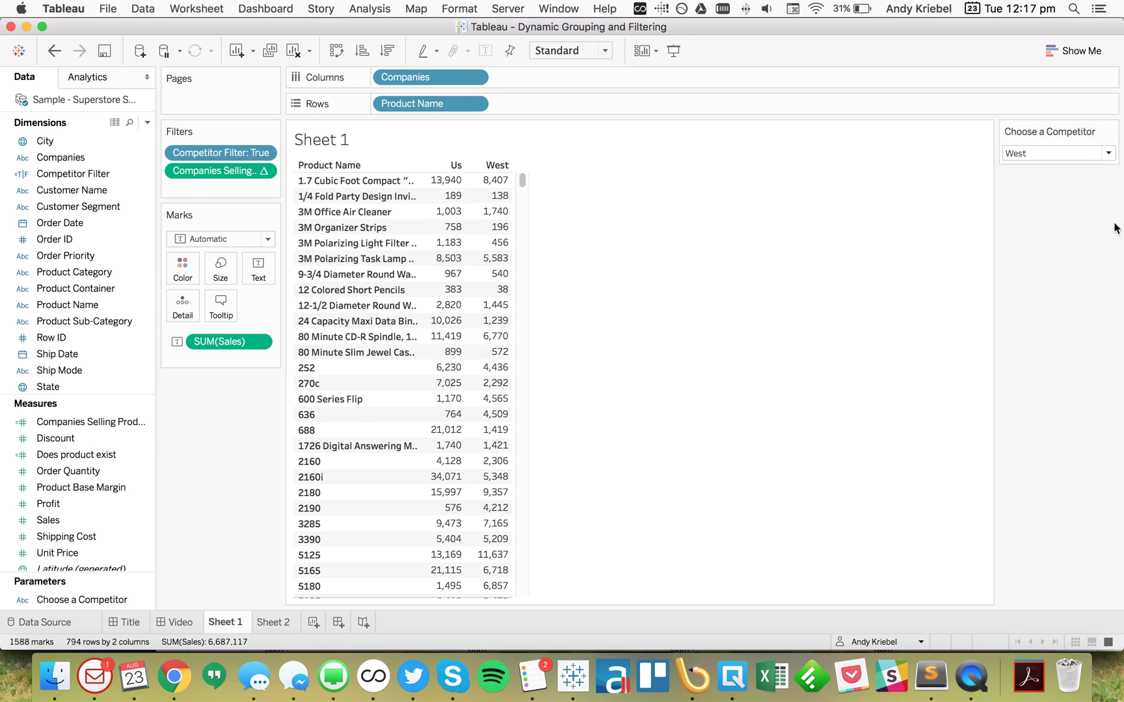
# - Test the filtered table by switching the Choose a Competitor parameter to East, South and back to West
pyautogui.click(1042, 155)
pyautogui.click(1041, 173)
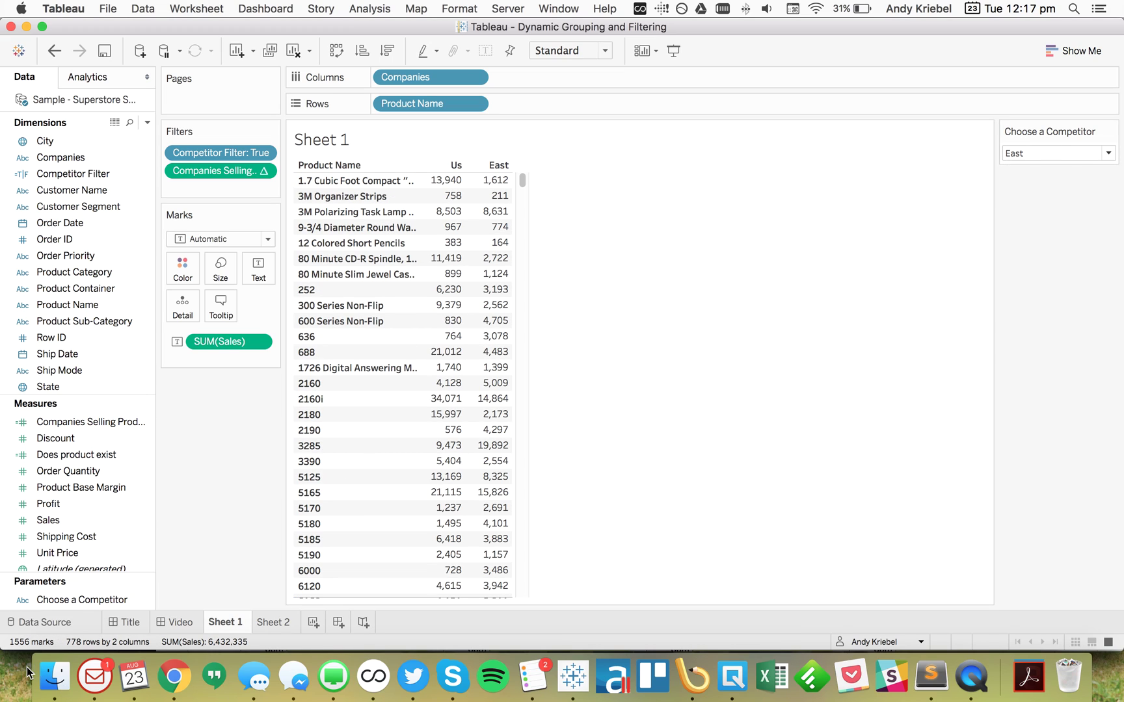
pyautogui.click(1043, 155)
pyautogui.click(1039, 181)
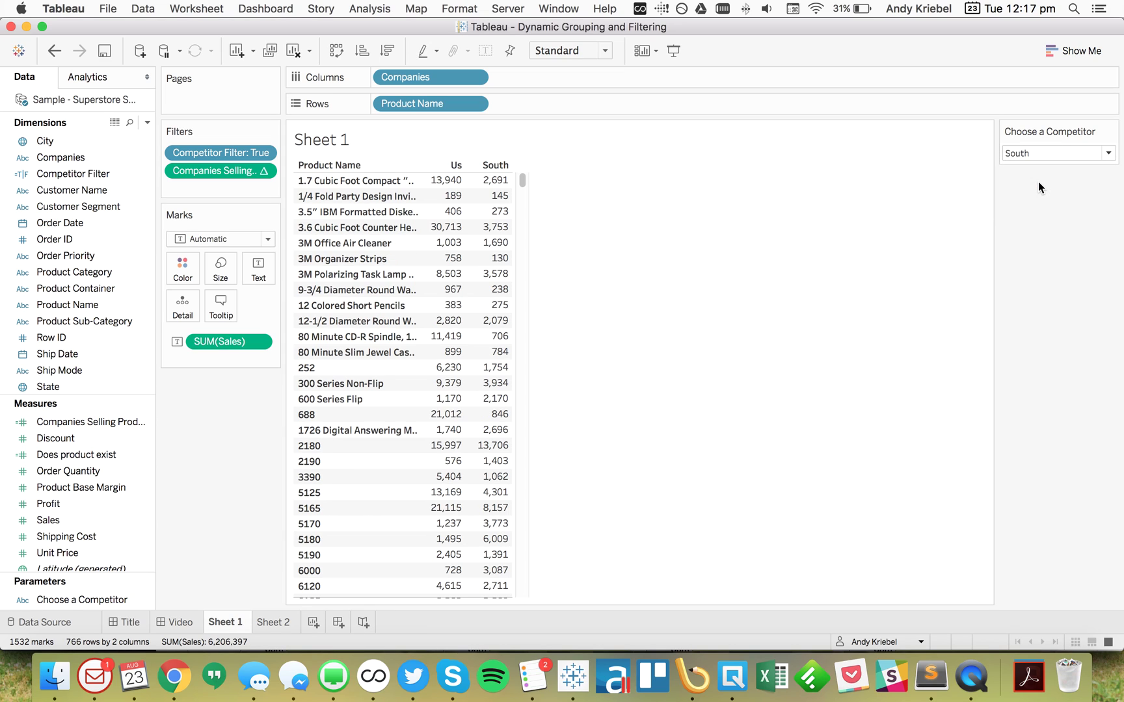
pyautogui.click(1038, 154)
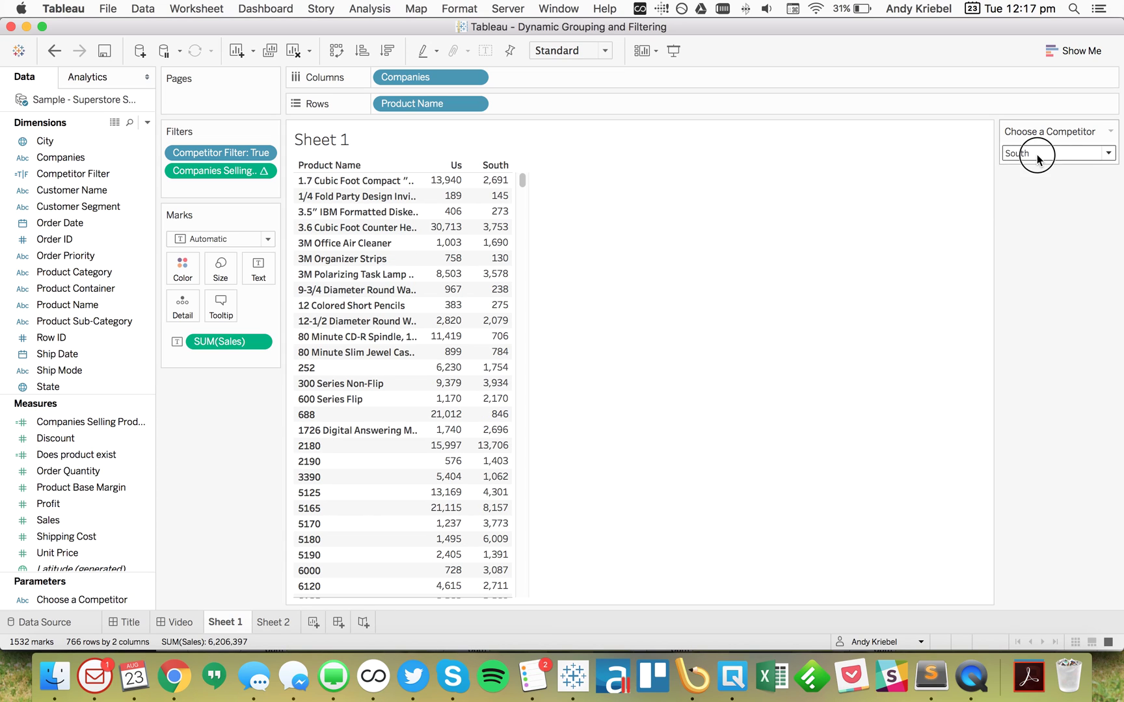
pyautogui.click(1037, 199)
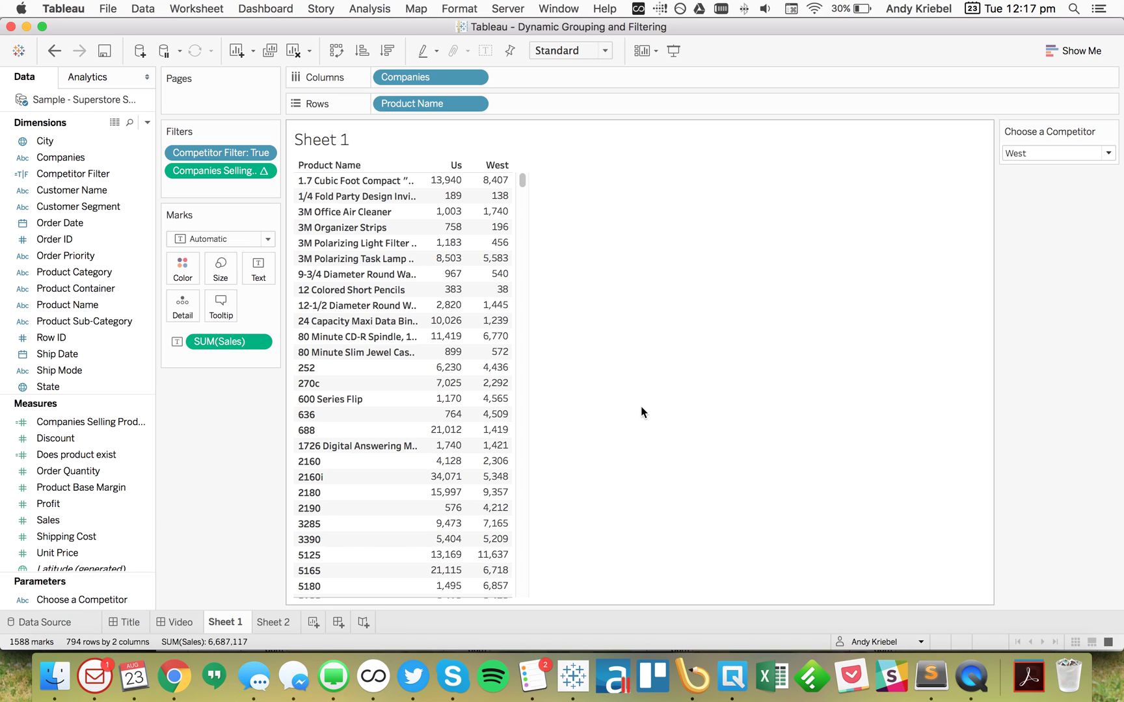
# - Duplicate Sheet 1 and check which fields a bullet graph requires
pyautogui.rightClick(233, 626)
pyautogui.click(257, 517)
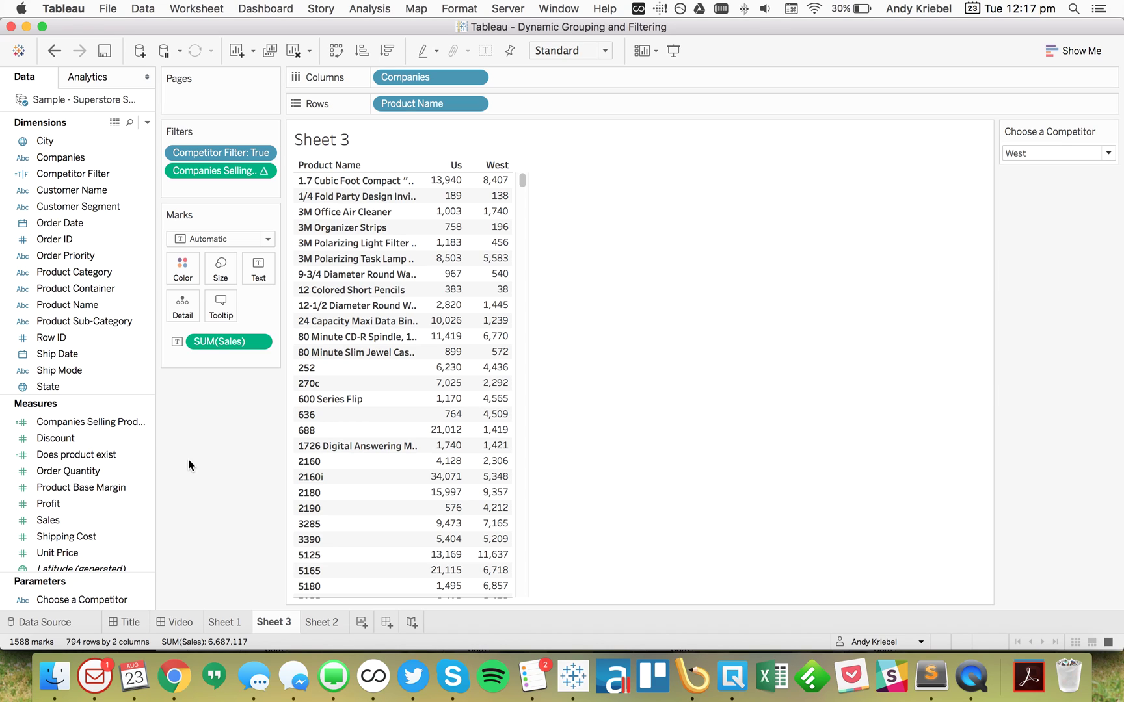
pyautogui.click(1076, 51)
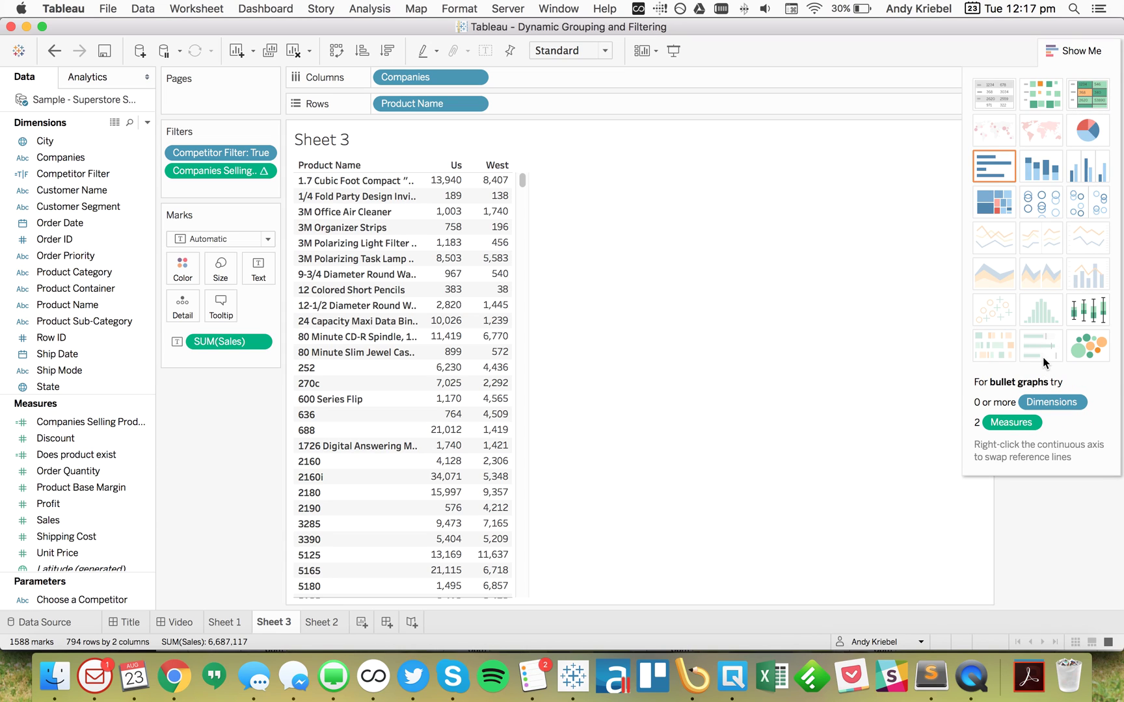
pyautogui.click(1057, 48)
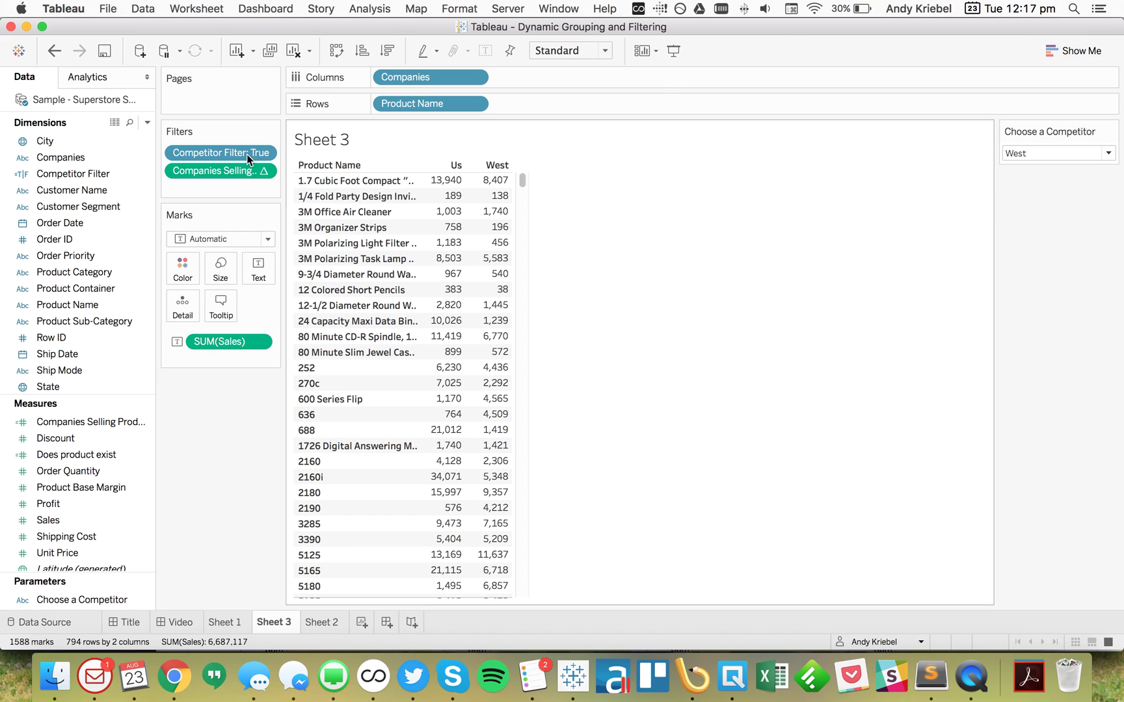
# - Create a new calculated field named Our Sales
pyautogui.click(147, 123)
pyautogui.click(125, 139)
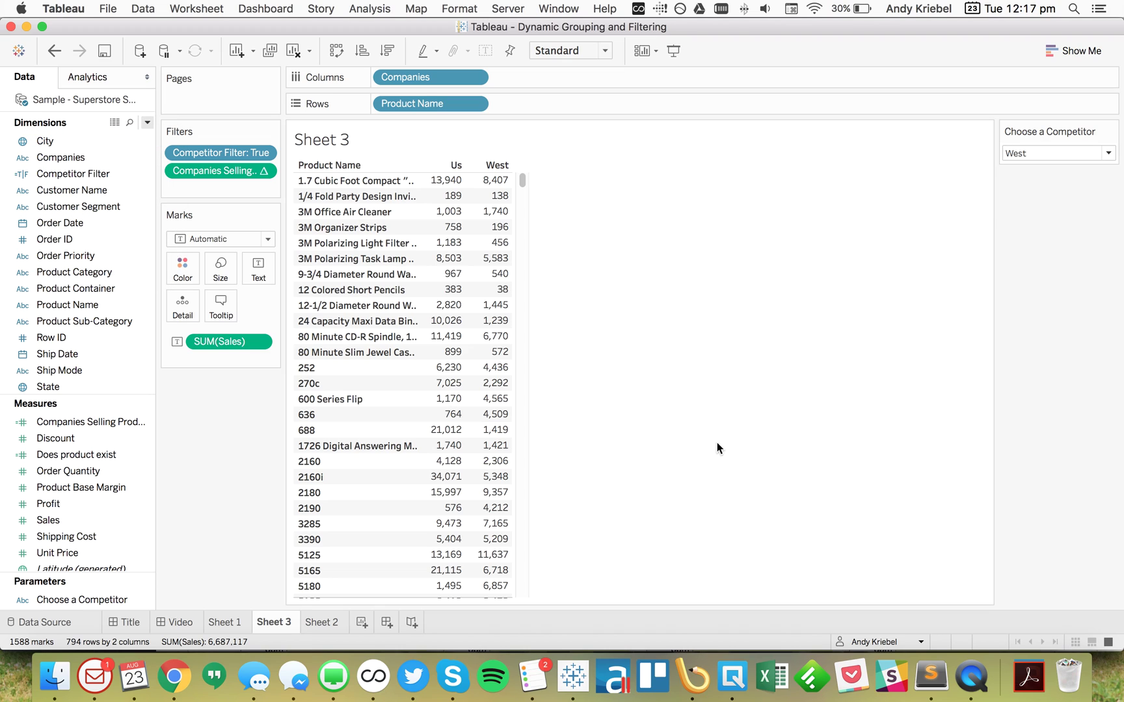
pyautogui.write('Our')
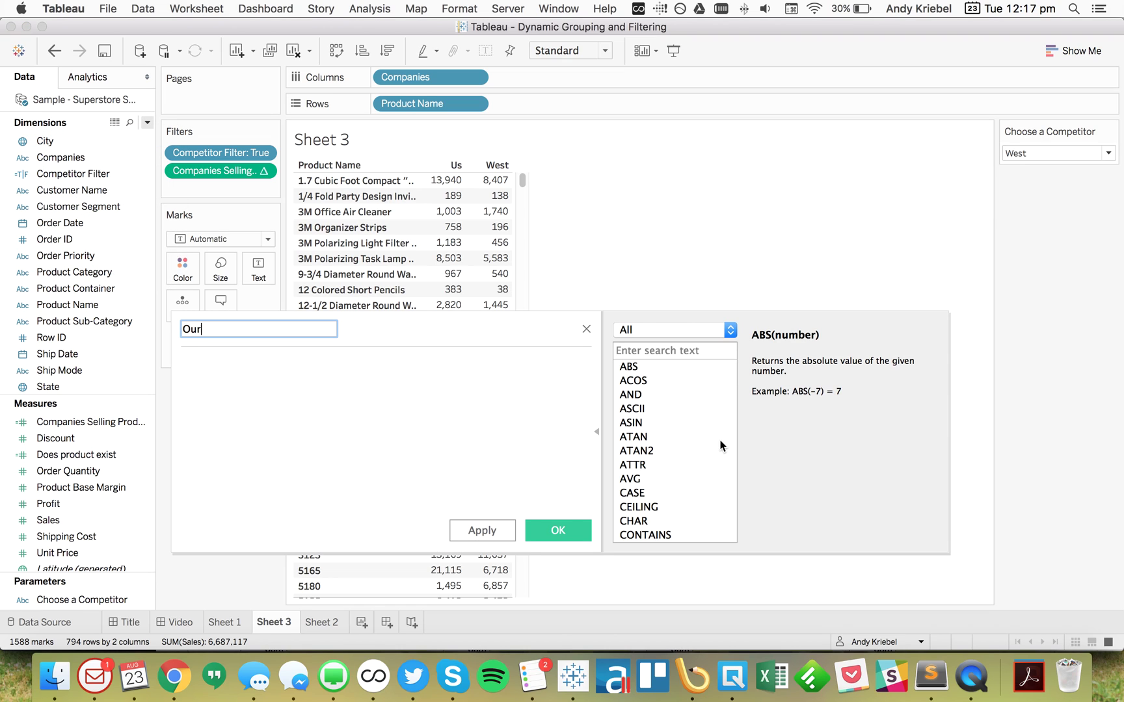
pyautogui.write(' Sales')
pyautogui.press('Tab')
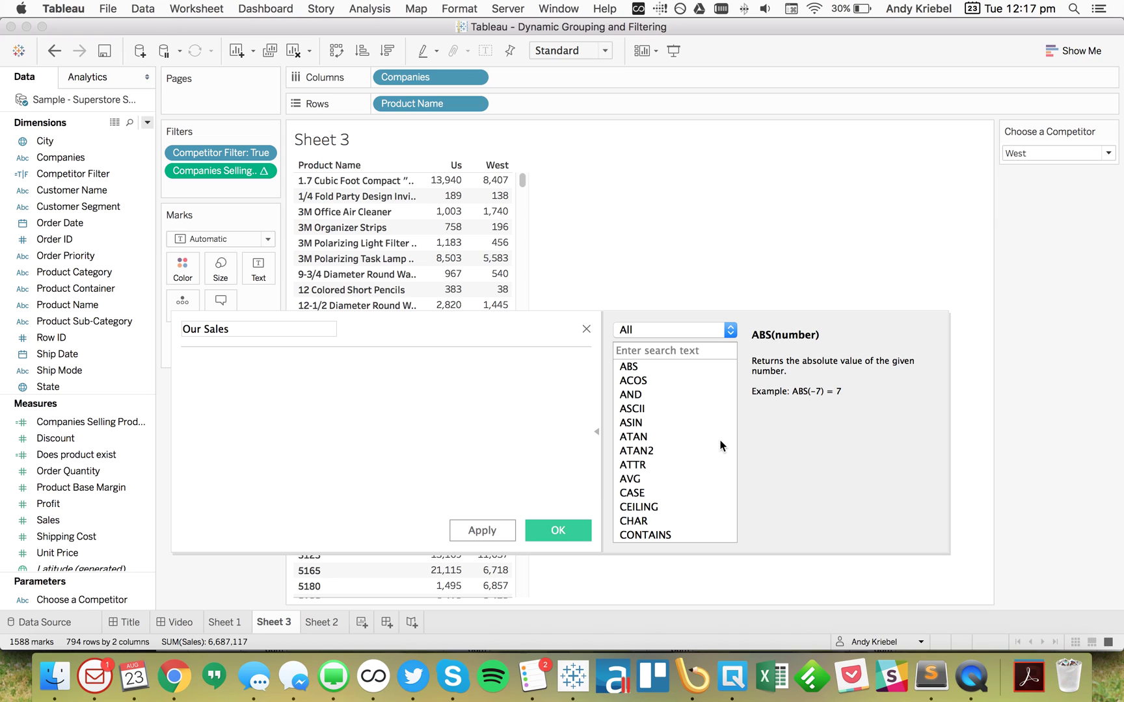
# - Begin the Our Sales formula with IF [Companies]='Central' THEN [Sales]
pyautogui.write('IF ')
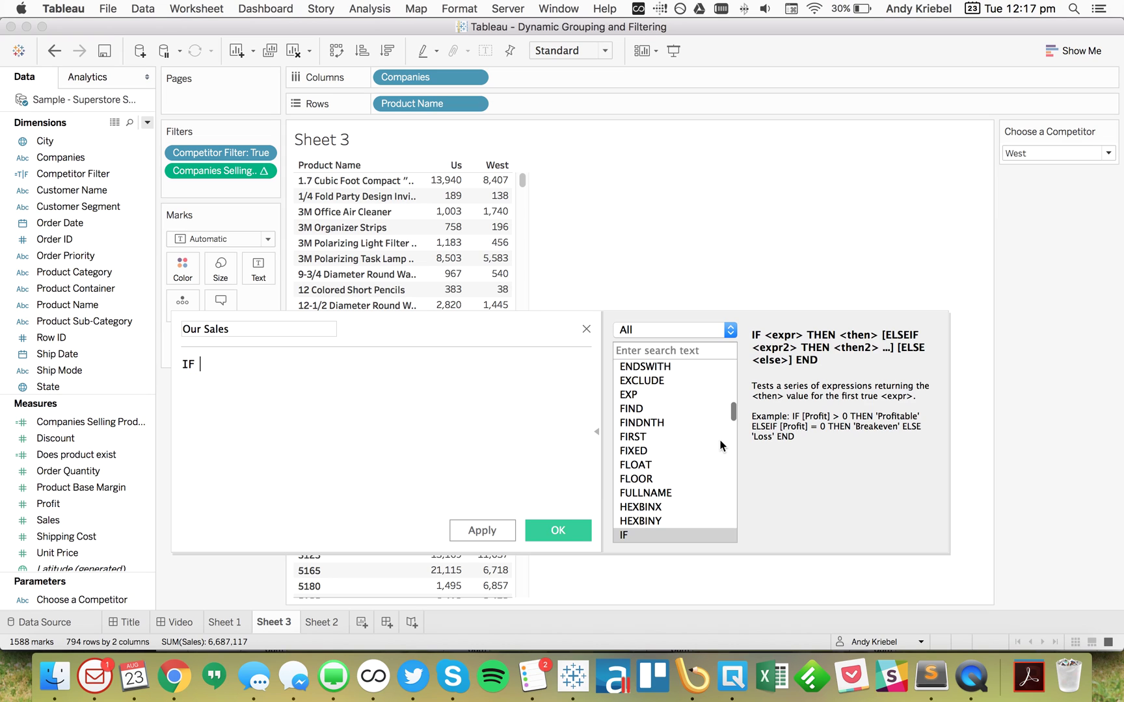
pyautogui.write('com')
pyautogui.press('Return')
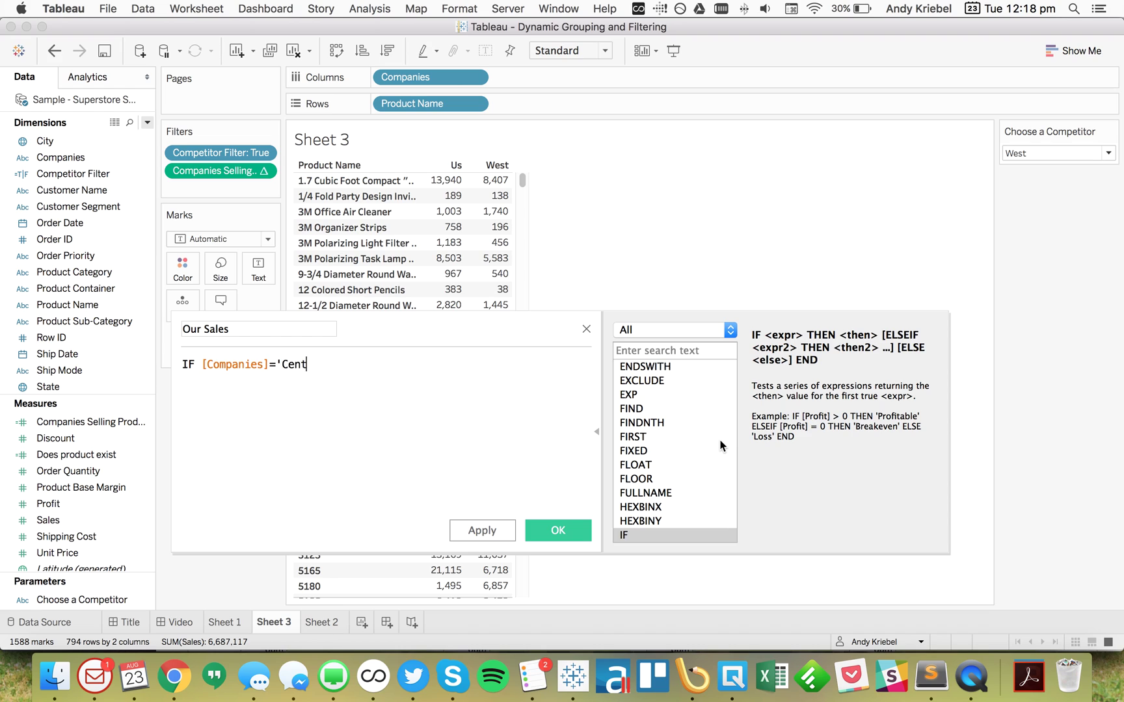
pyautogui.write("='Central' THEN [Sales")
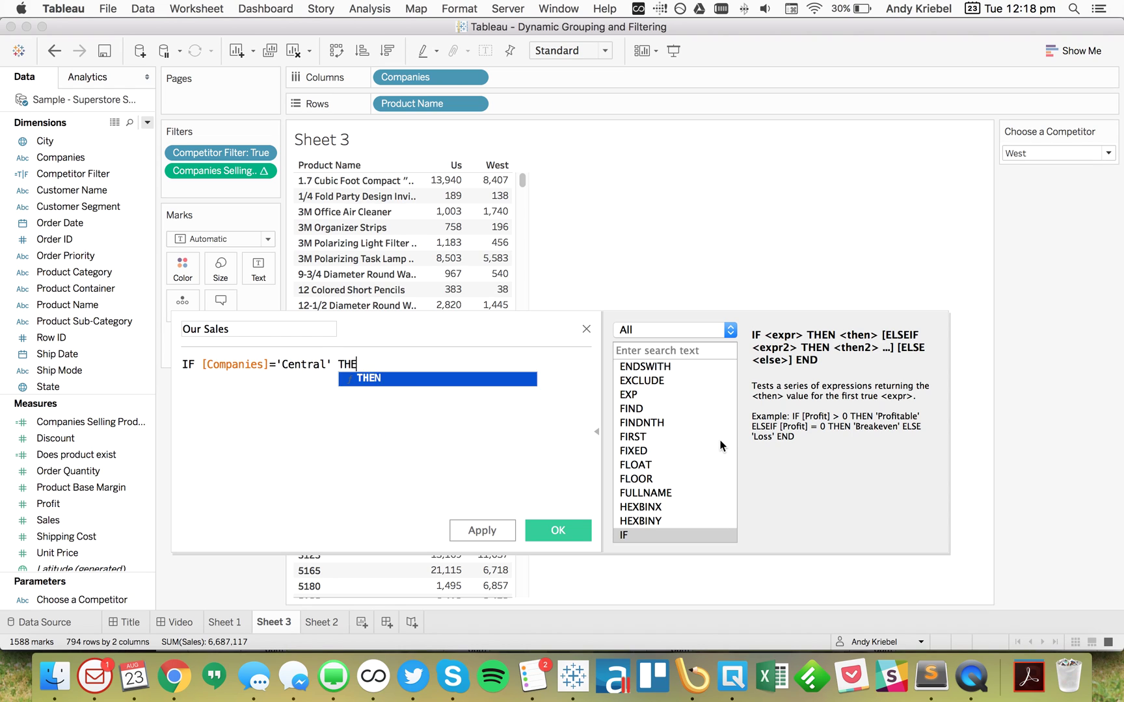
pyautogui.press('Return')
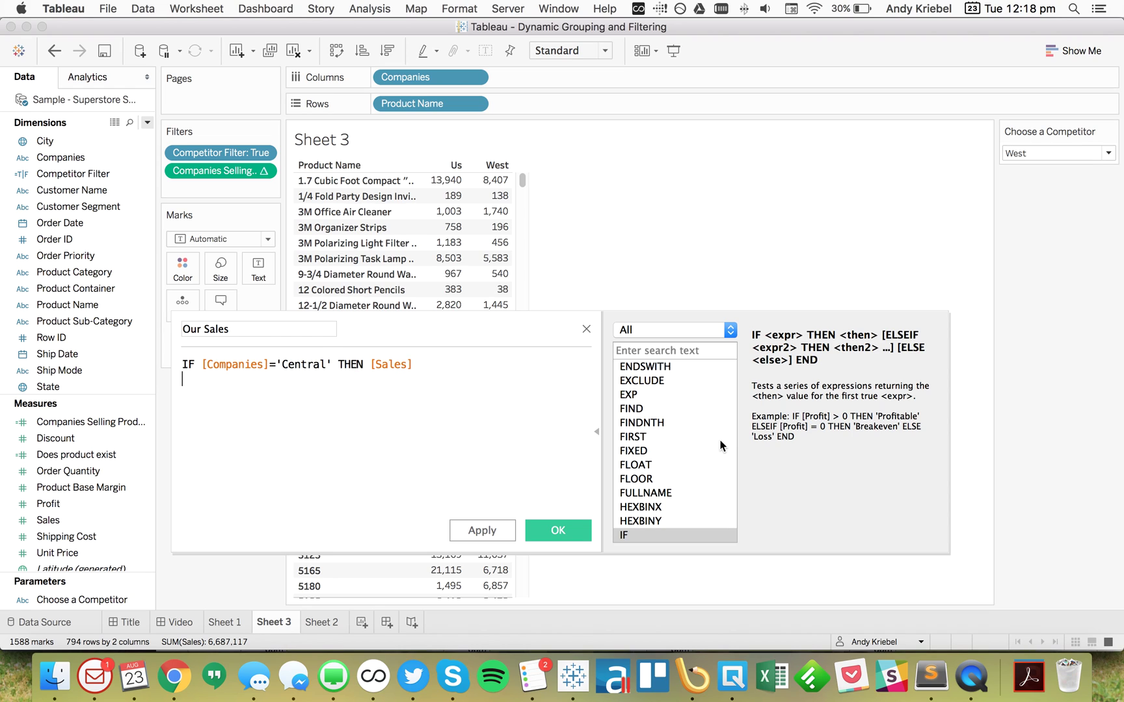
# - Complete the Our Sales formula with ELSE 0 and END on separate lines, and save the calculated field
pyautogui.write('ELSE 0')
pyautogui.press('Return')
pyautogui.write('END')
pyautogui.press('Return')
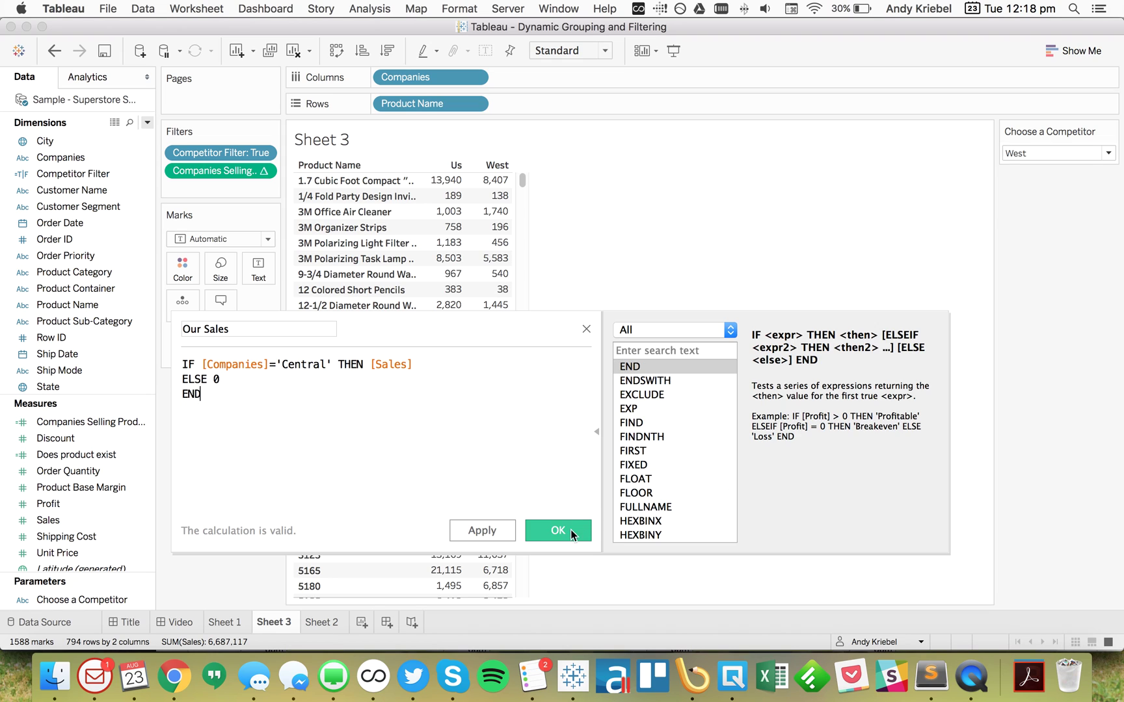
pyautogui.click(573, 527)
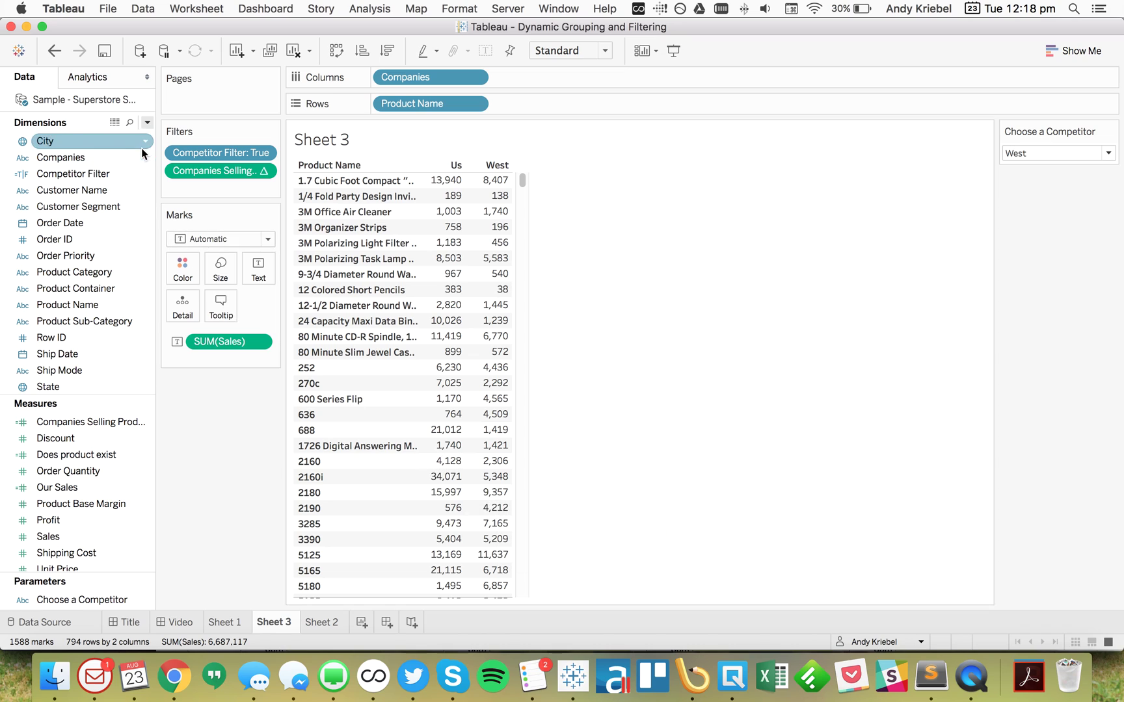
# - Create another calculated field named Competitor Sales
pyautogui.click(147, 123)
pyautogui.click(120, 138)
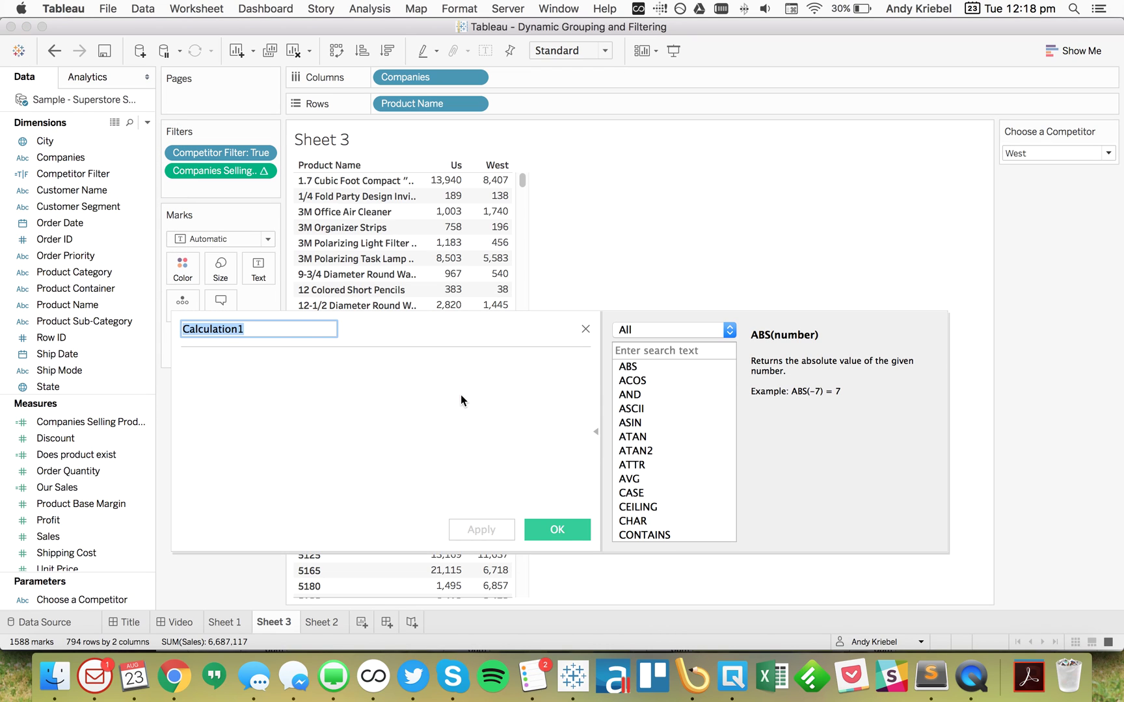
pyautogui.write('Cope')
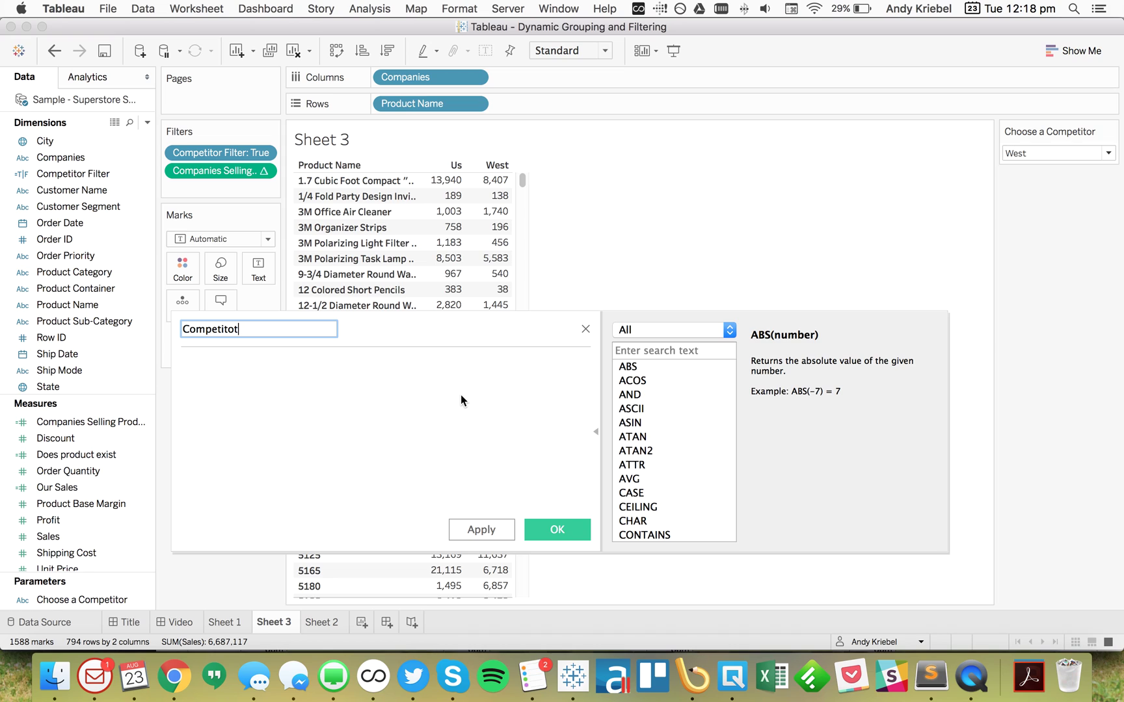
pyautogui.write('titor Sales')
pyautogui.press('Tab')
# - Begin the Competitor Sales formula with IF [Companies]=[Choose a Competitor] THEN [Sales]
pyautogui.write('IF com')
pyautogui.press('Return')
pyautogui.write('=')
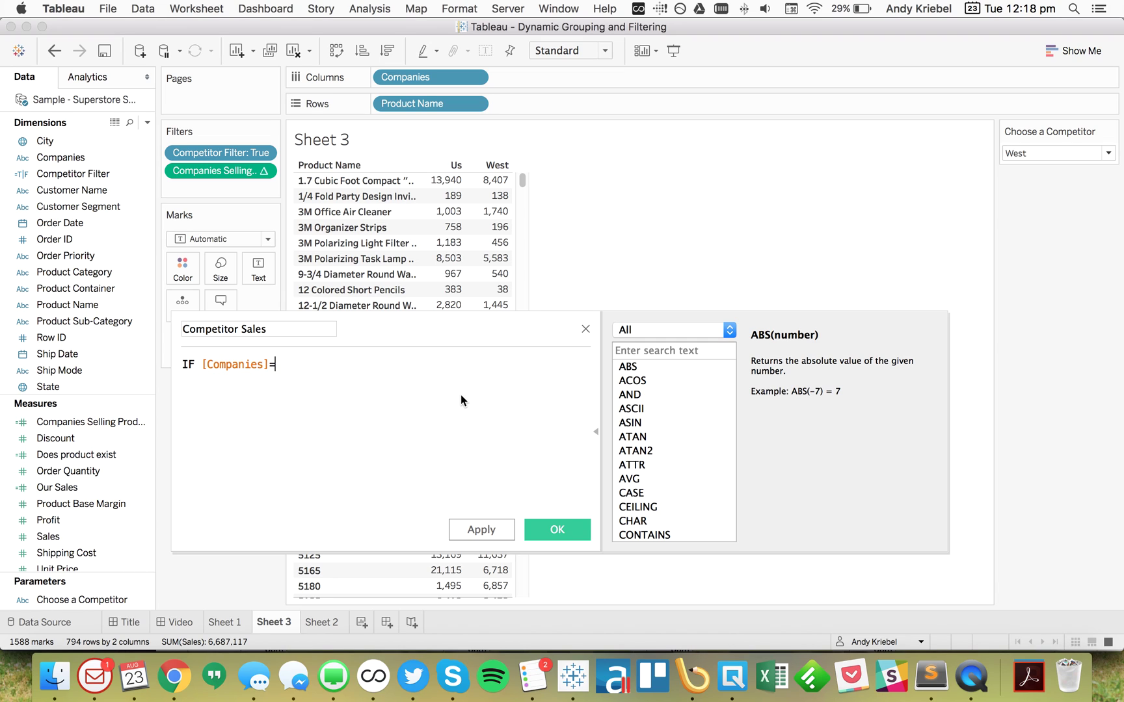
pyautogui.write('choo')
pyautogui.press('Return')
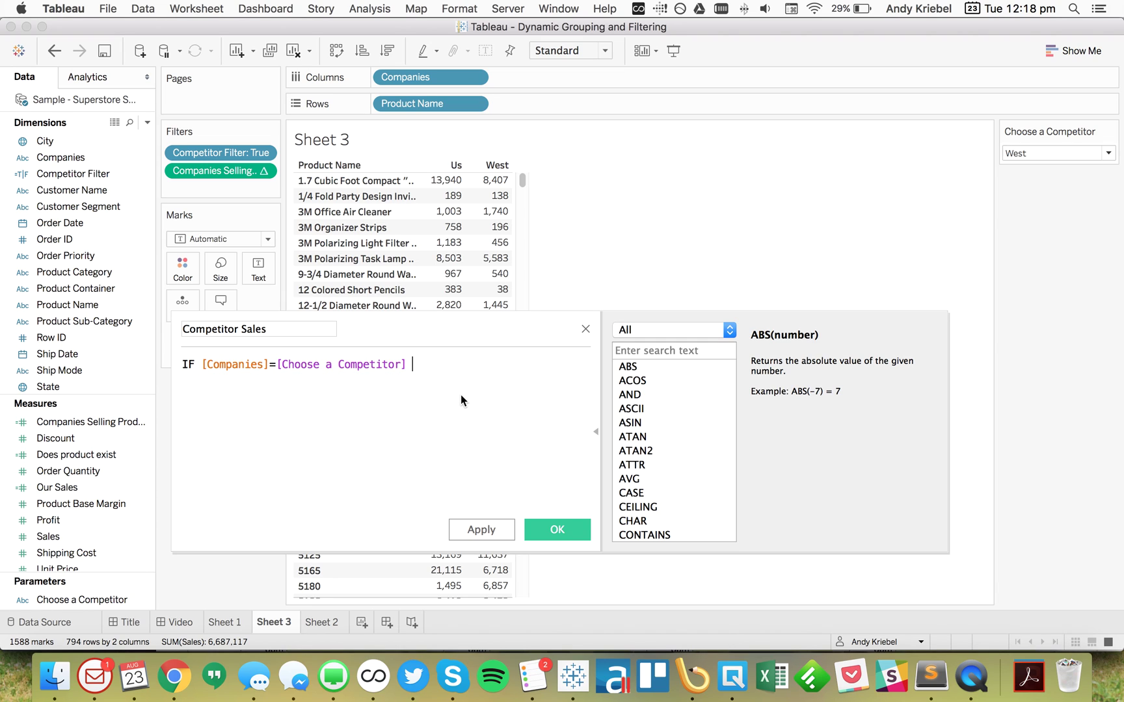
pyautogui.write('THEN sales')
pyautogui.press('Return')
# - Complete the Competitor Sales formula with ELSE 0 and END on separate lines, writing ELSE in capitals
pyautogui.write('else 0 ')
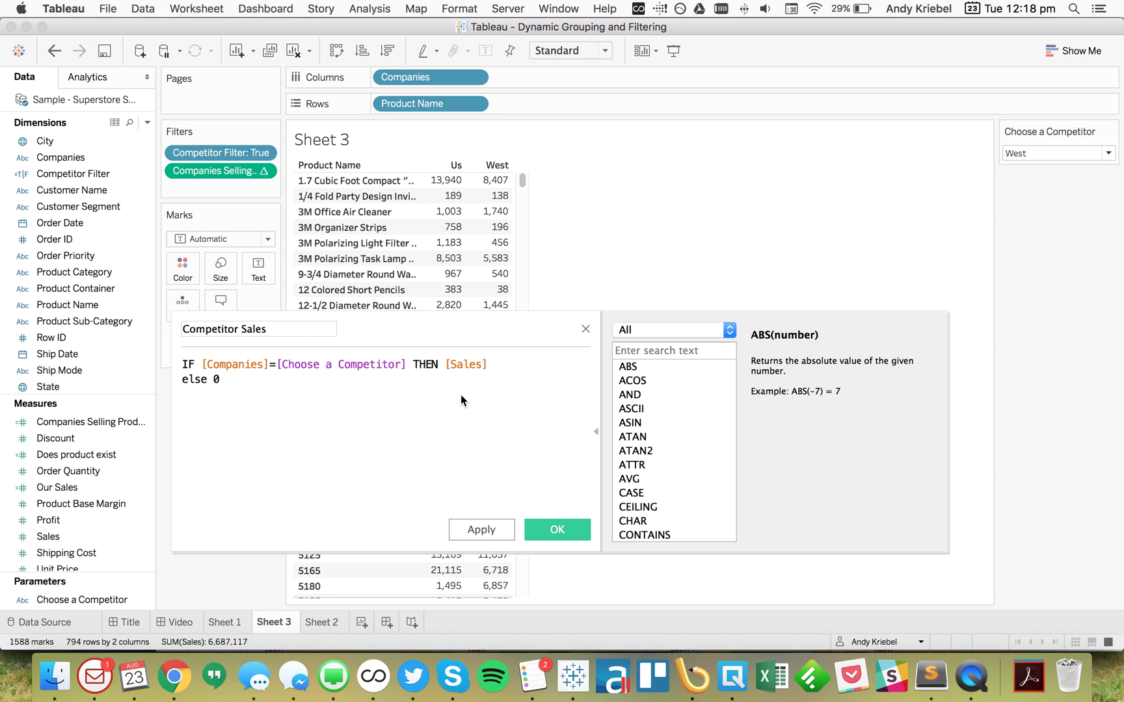
pyautogui.write('END')
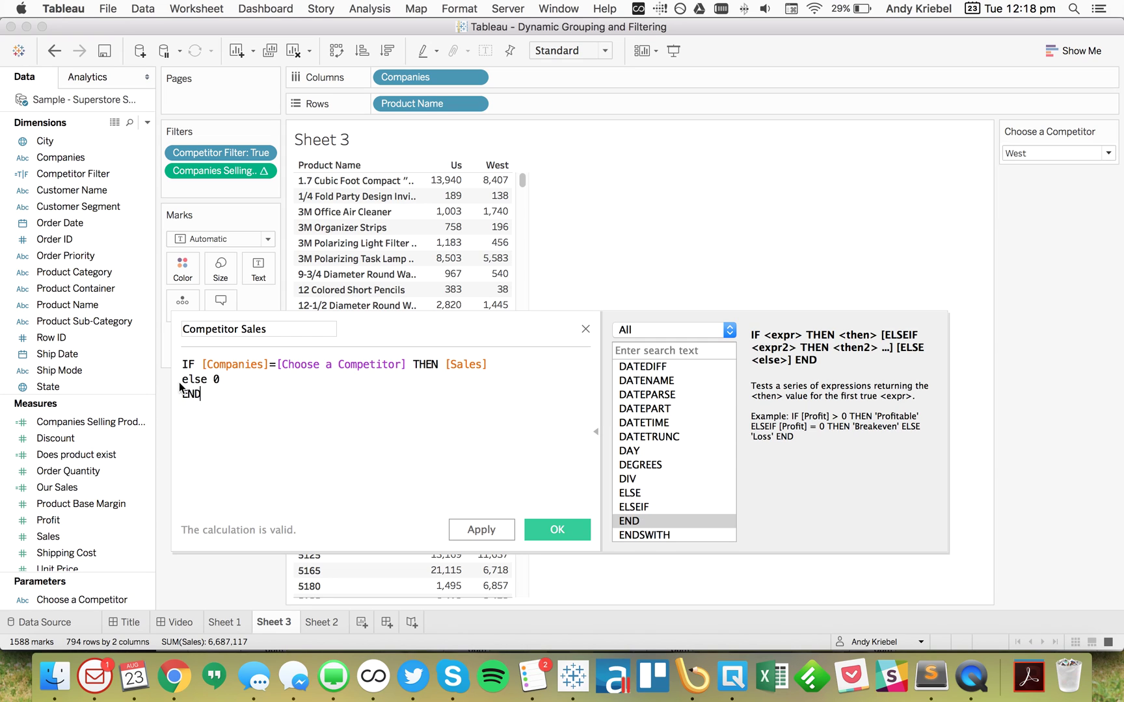
pyautogui.doubleClick(189, 379)
pyautogui.write('ELSE')
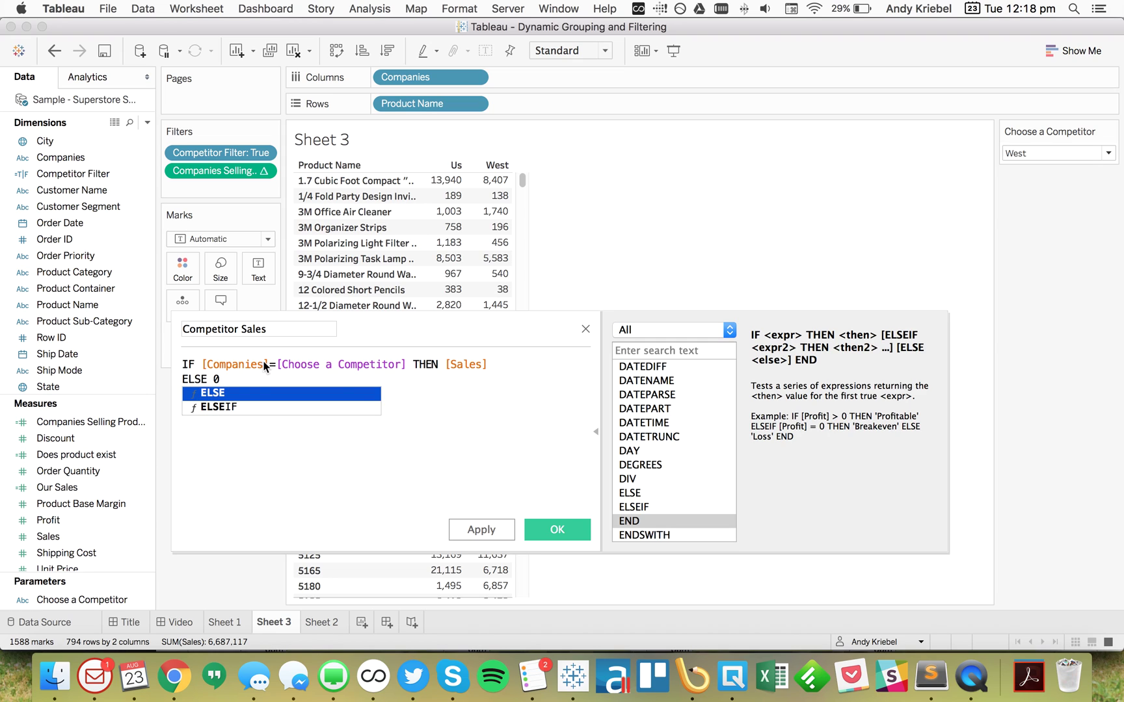
# - Save the Competitor Sales field and replace Sales in the product table with Our Sales and Competitor Sales
pyautogui.click(561, 531)
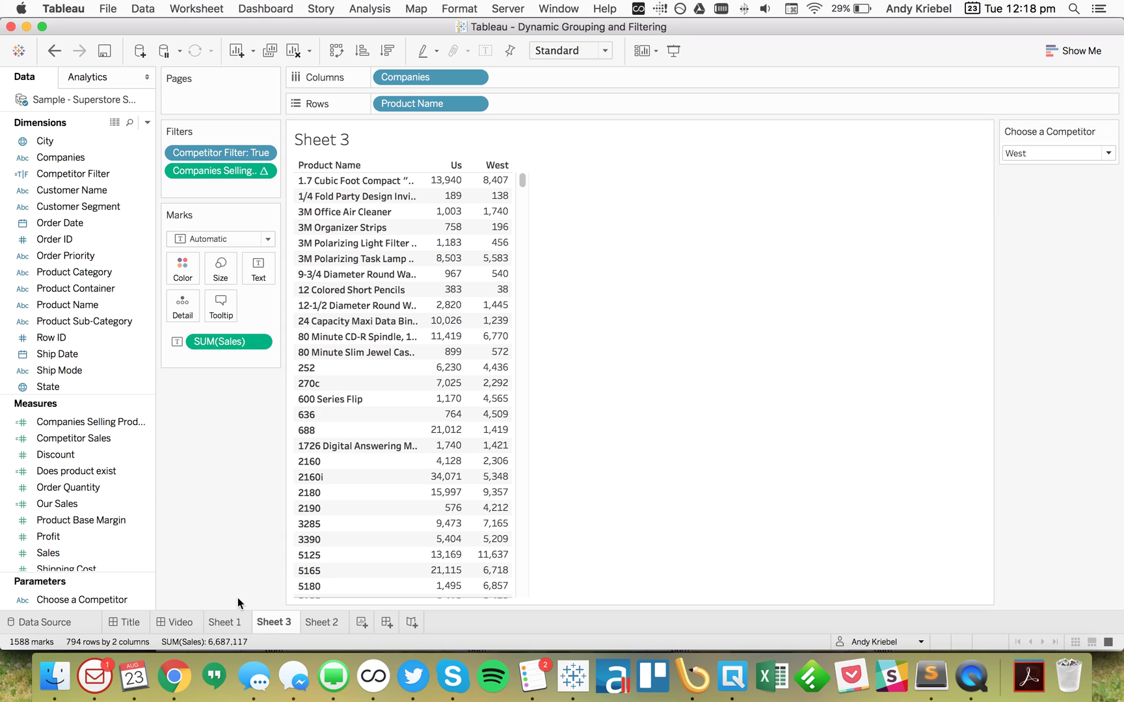
pyautogui.moveTo(226, 341); pyautogui.dragTo(36, 338)
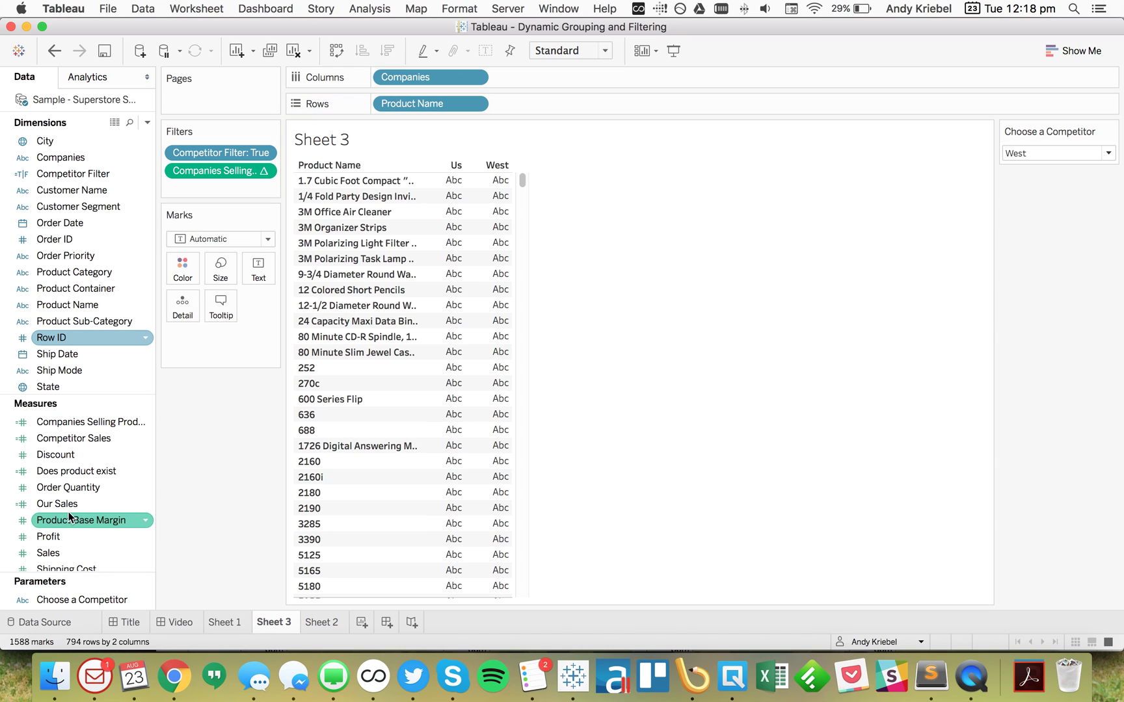
pyautogui.moveTo(134, 492); pyautogui.dragTo(480, 388)
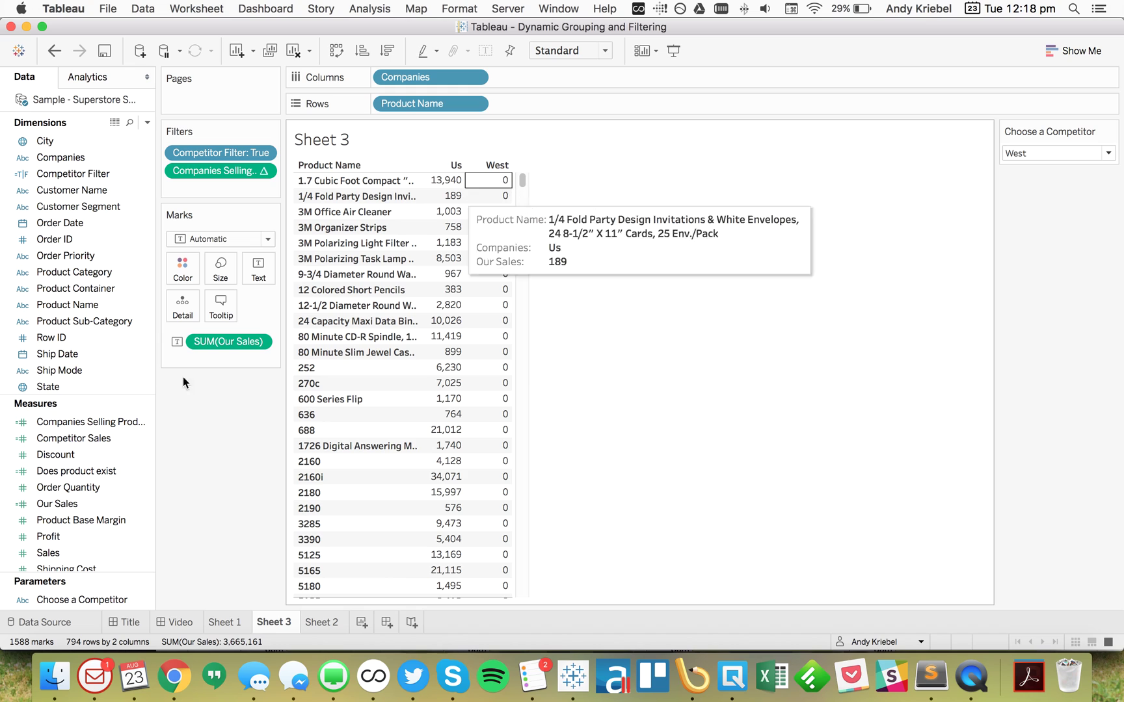
pyautogui.moveTo(81, 439); pyautogui.dragTo(468, 387)
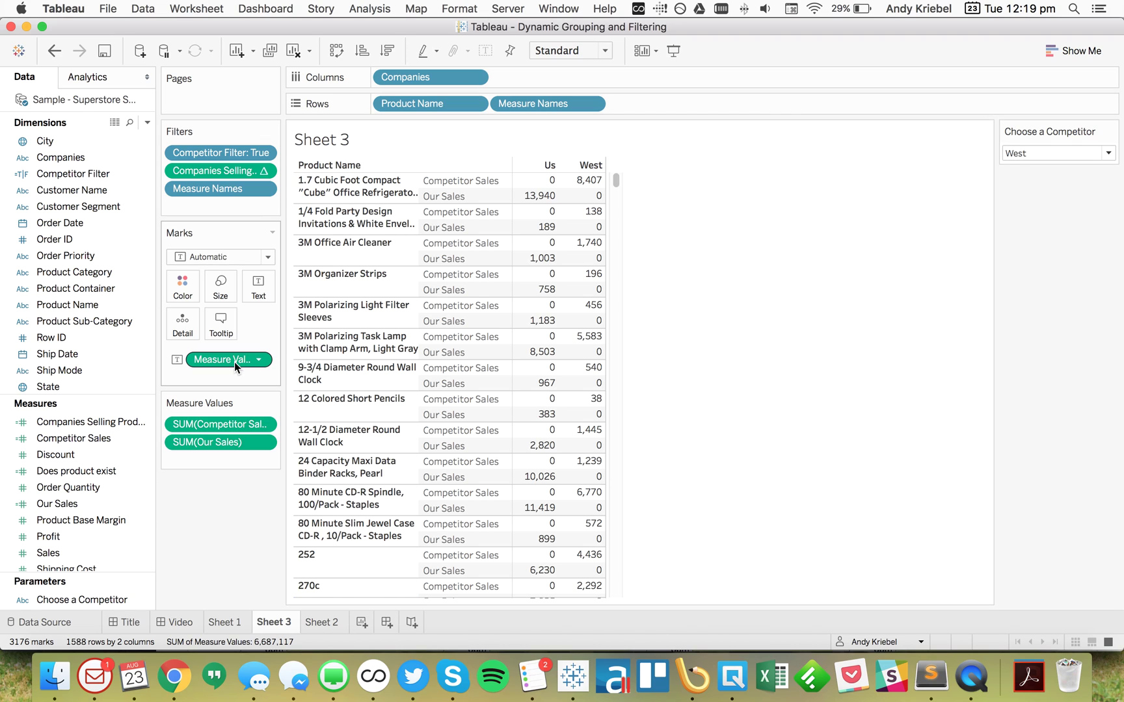
# - Move Our Sales to Columns to draw bars, and move Competitor Sales and Companies to Detail
pyautogui.moveTo(214, 445); pyautogui.dragTo(649, 123)
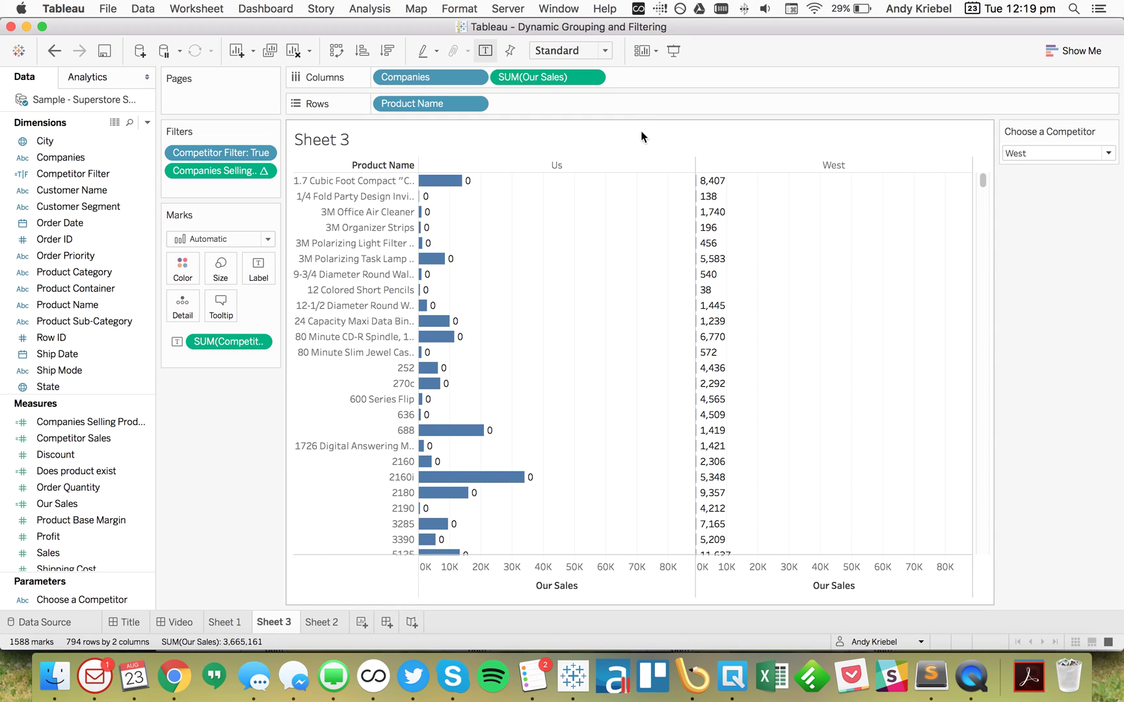
pyautogui.moveTo(227, 342); pyautogui.dragTo(184, 311)
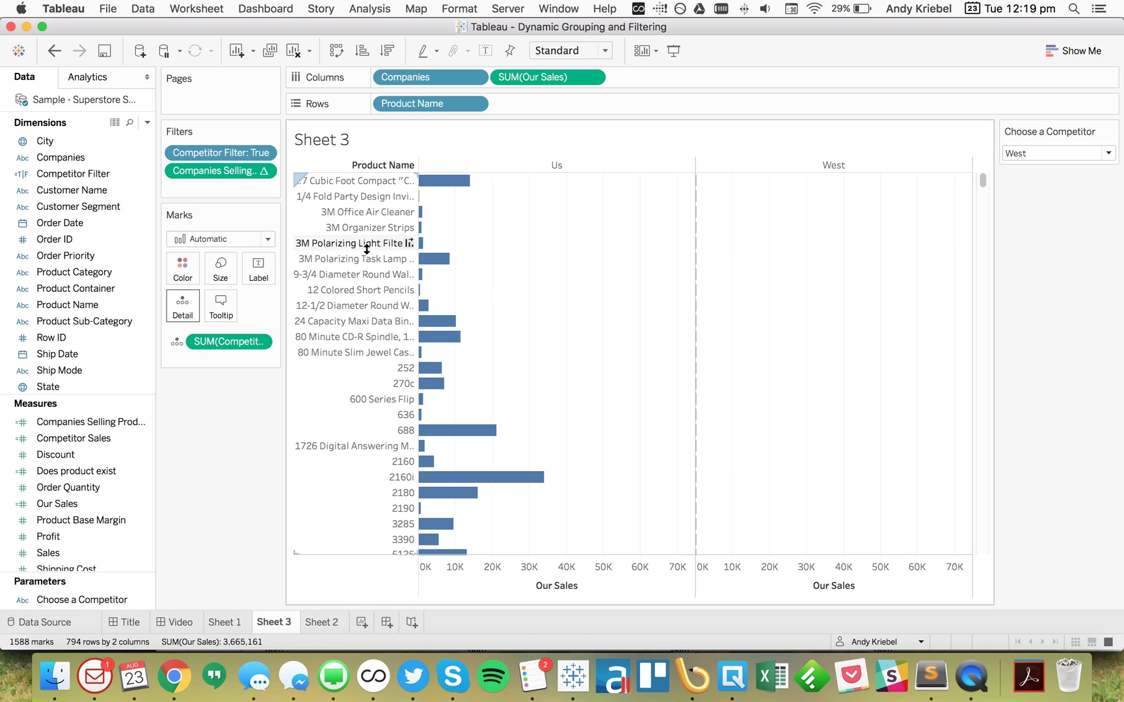
pyautogui.moveTo(395, 78); pyautogui.dragTo(182, 310)
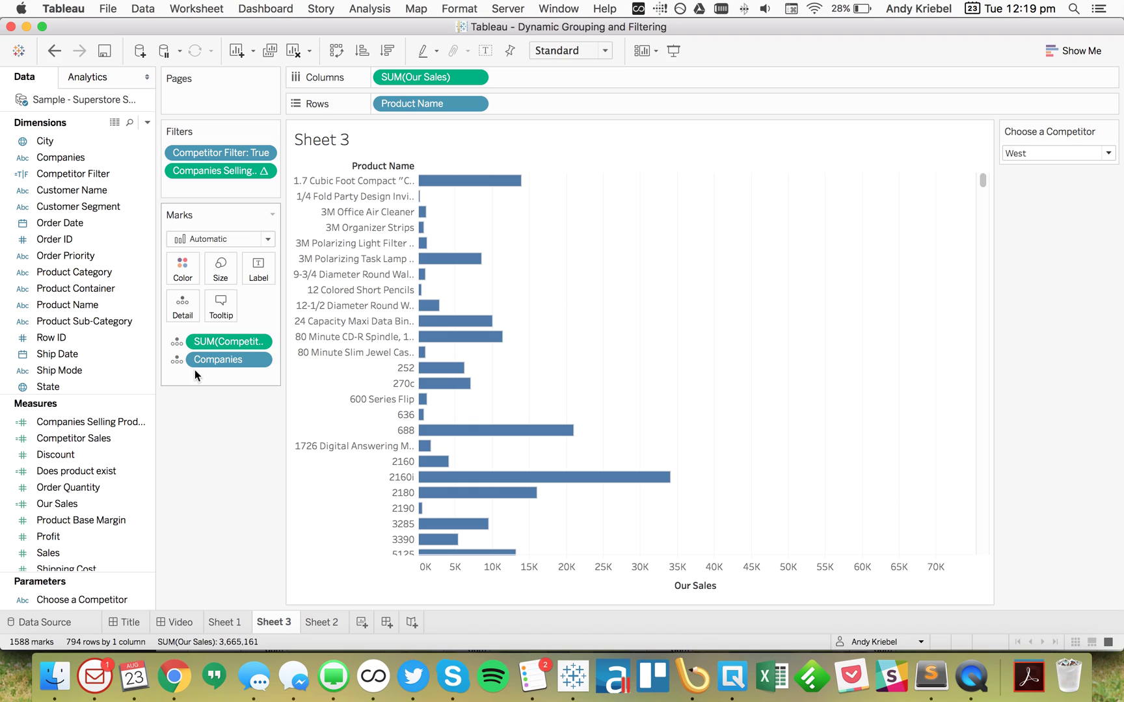
# - Add a per-cell reference line at the average of SUM(Competitor Sales), without a recalculated line for highlighted or selected points
pyautogui.click(88, 78)
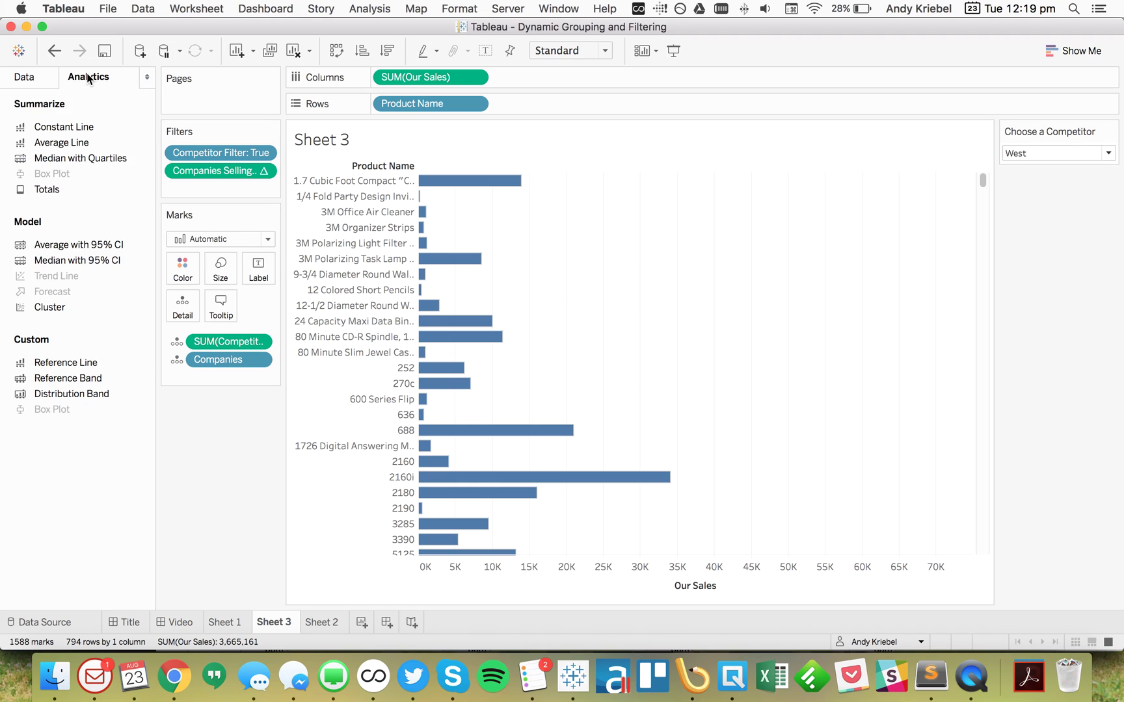
pyautogui.moveTo(65, 362); pyautogui.dragTo(531, 190)
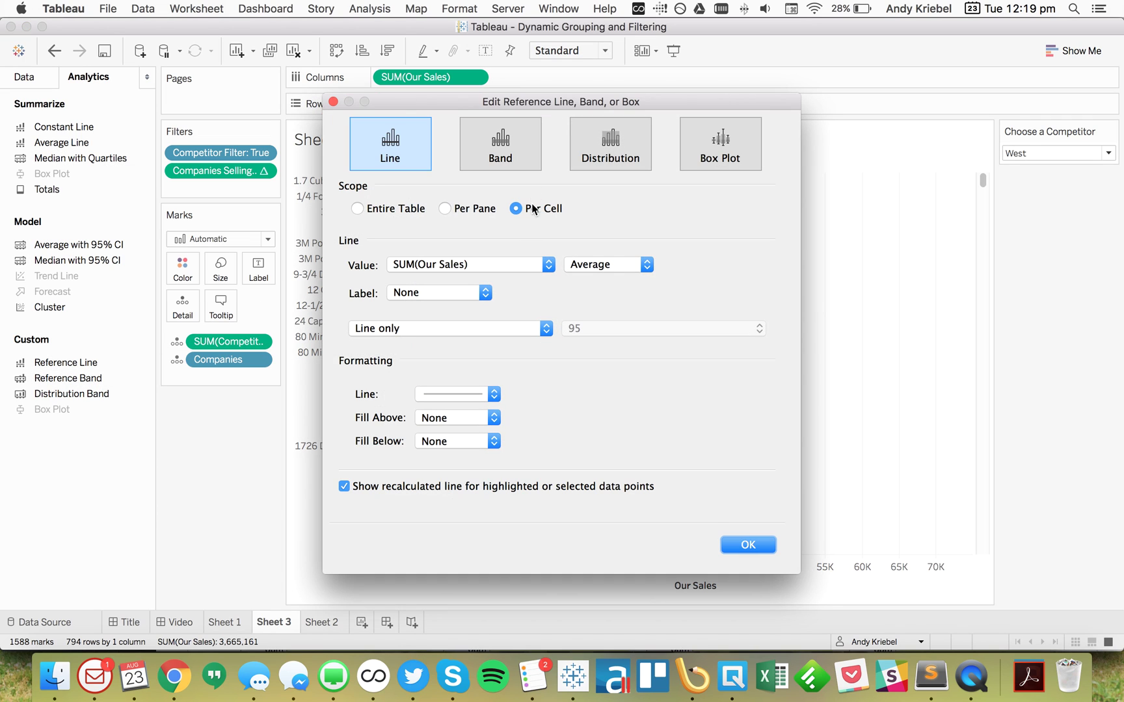
pyautogui.click(444, 266)
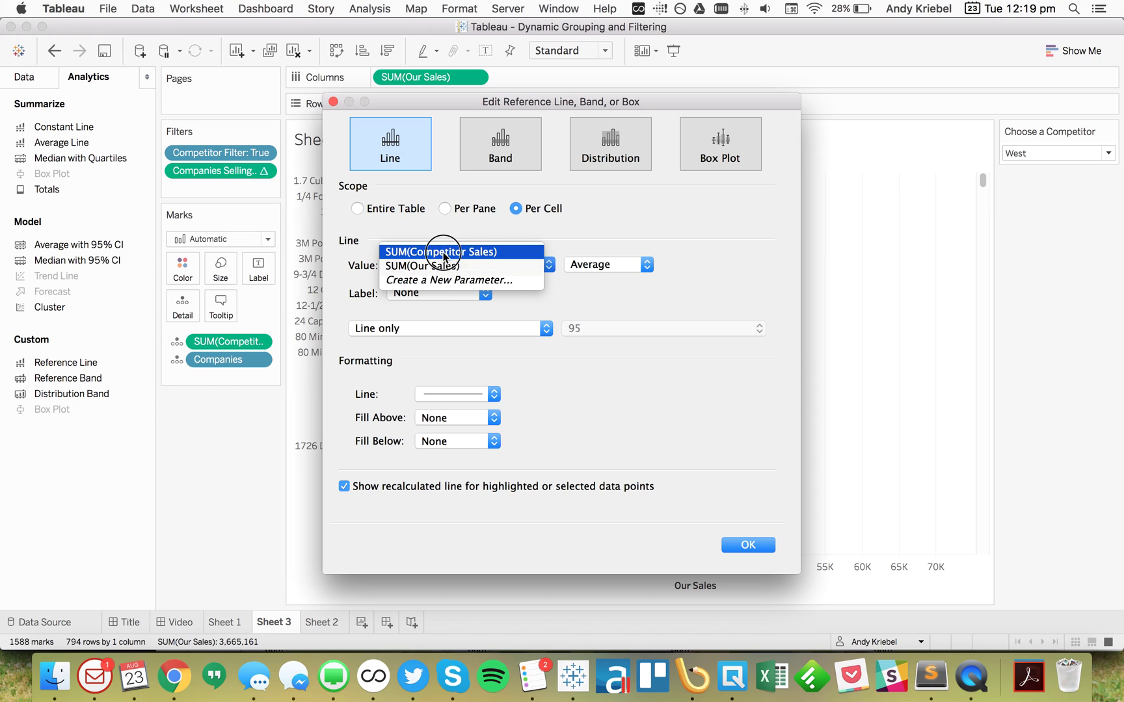
pyautogui.click(443, 251)
pyautogui.click(432, 392)
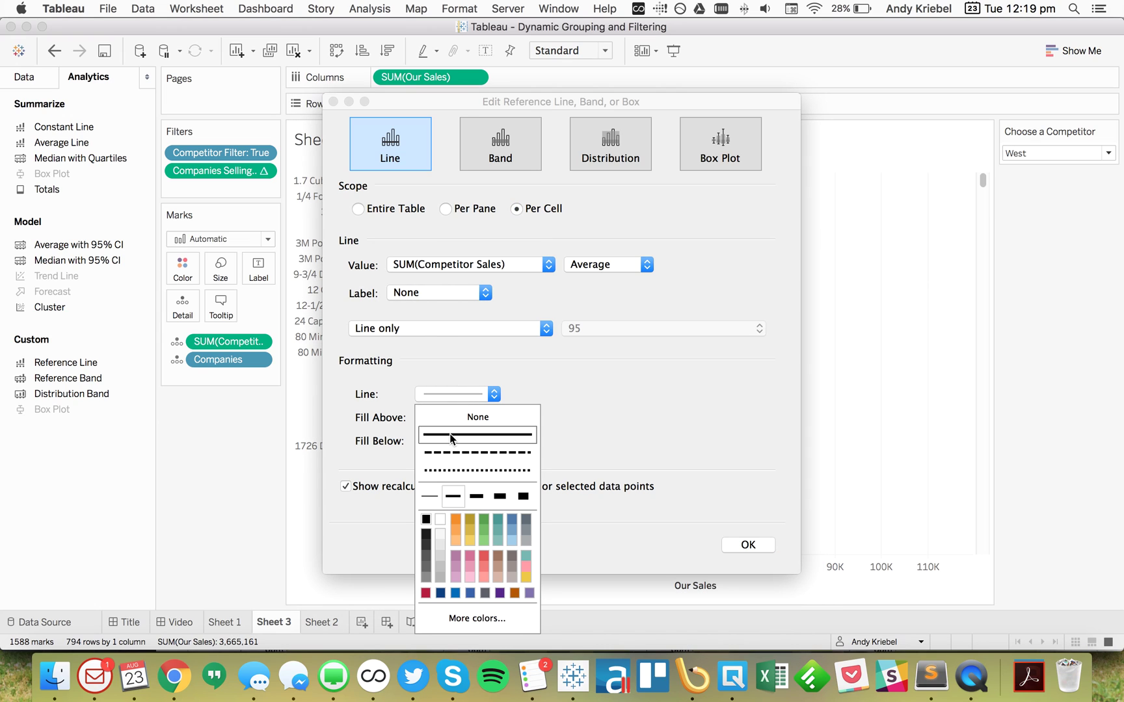
pyautogui.click(366, 483)
pyautogui.click(364, 488)
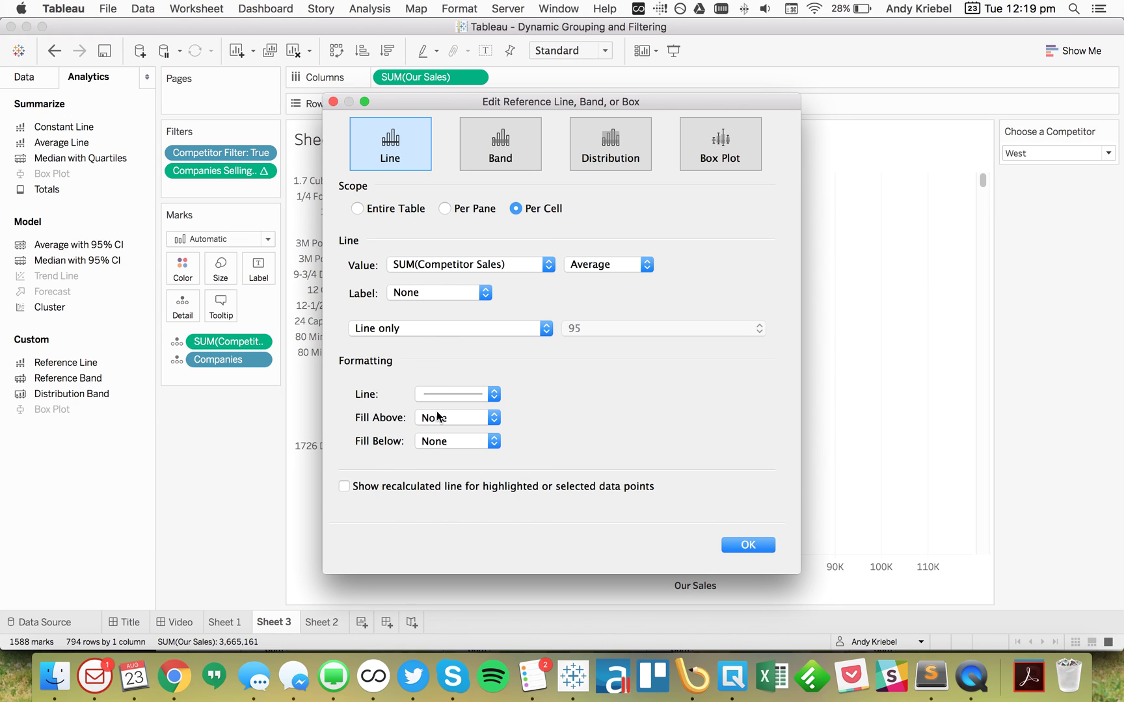
pyautogui.click(440, 394)
pyautogui.click(757, 553)
pyautogui.click(748, 546)
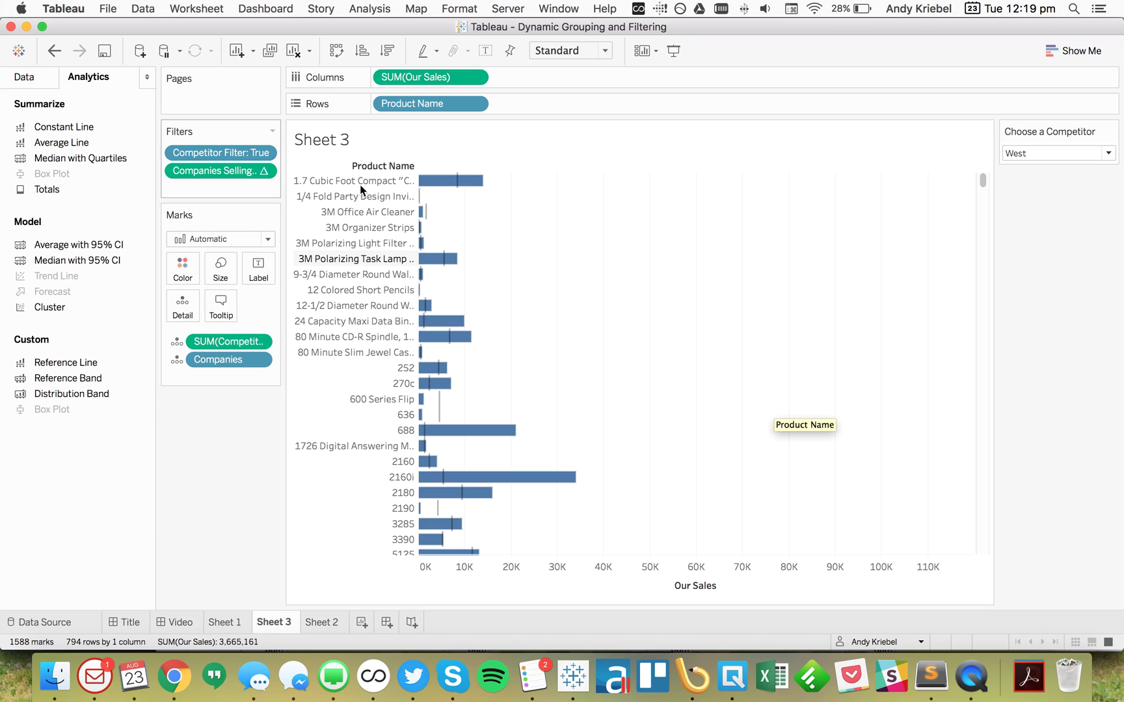
# - Format the Competitor Sales reference line as fully opaque
pyautogui.click(457, 188)
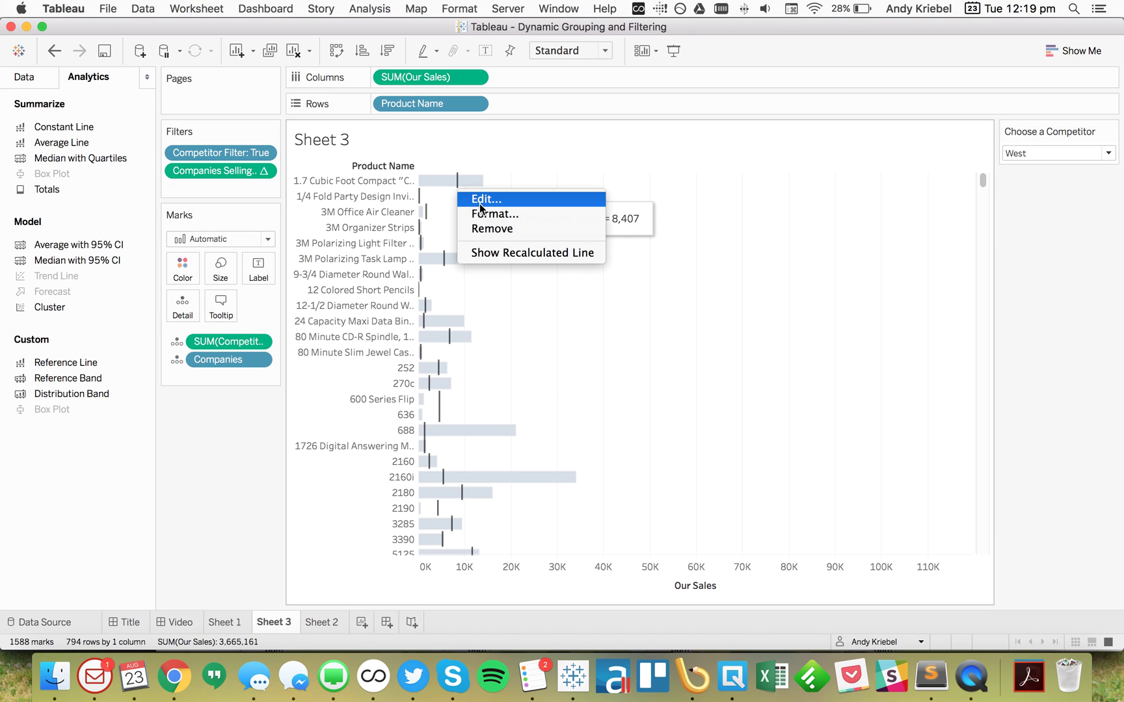
pyautogui.click(482, 214)
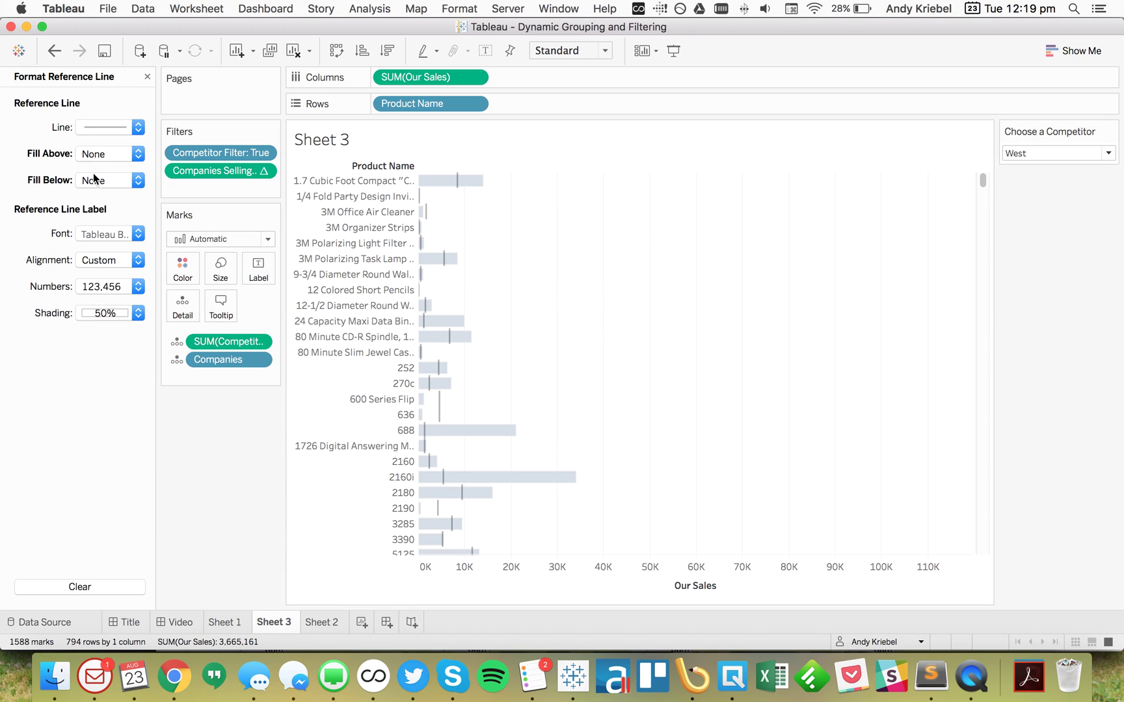
pyautogui.click(104, 131)
pyautogui.click(156, 377)
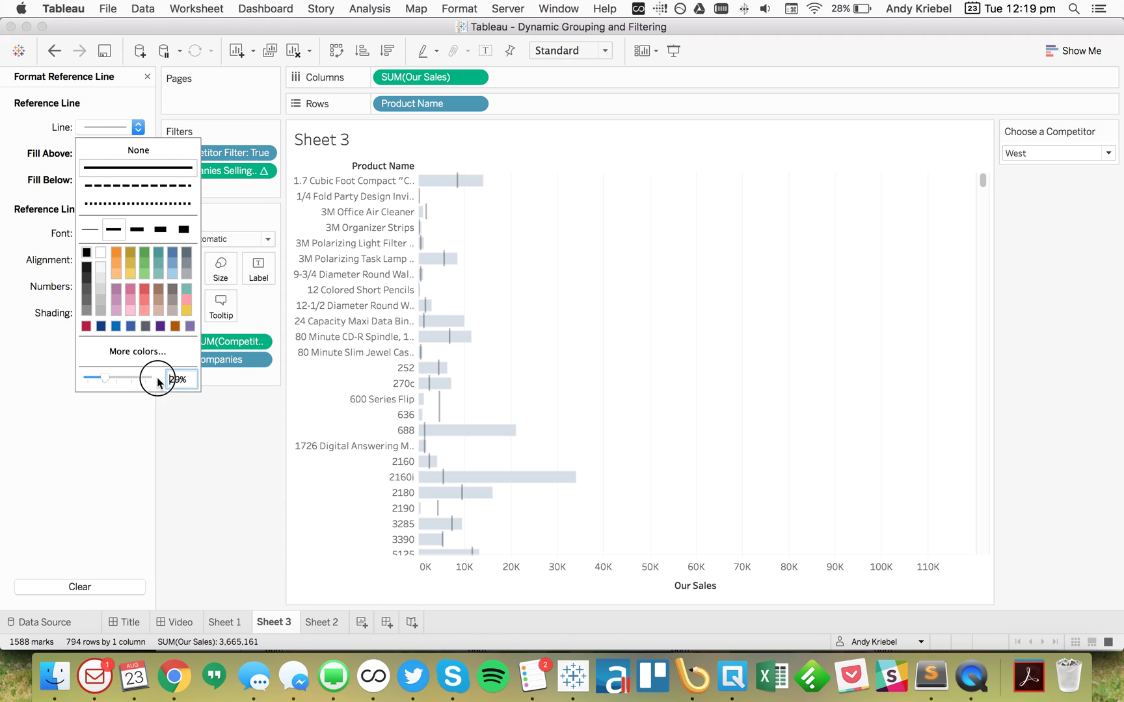
pyautogui.click(603, 321)
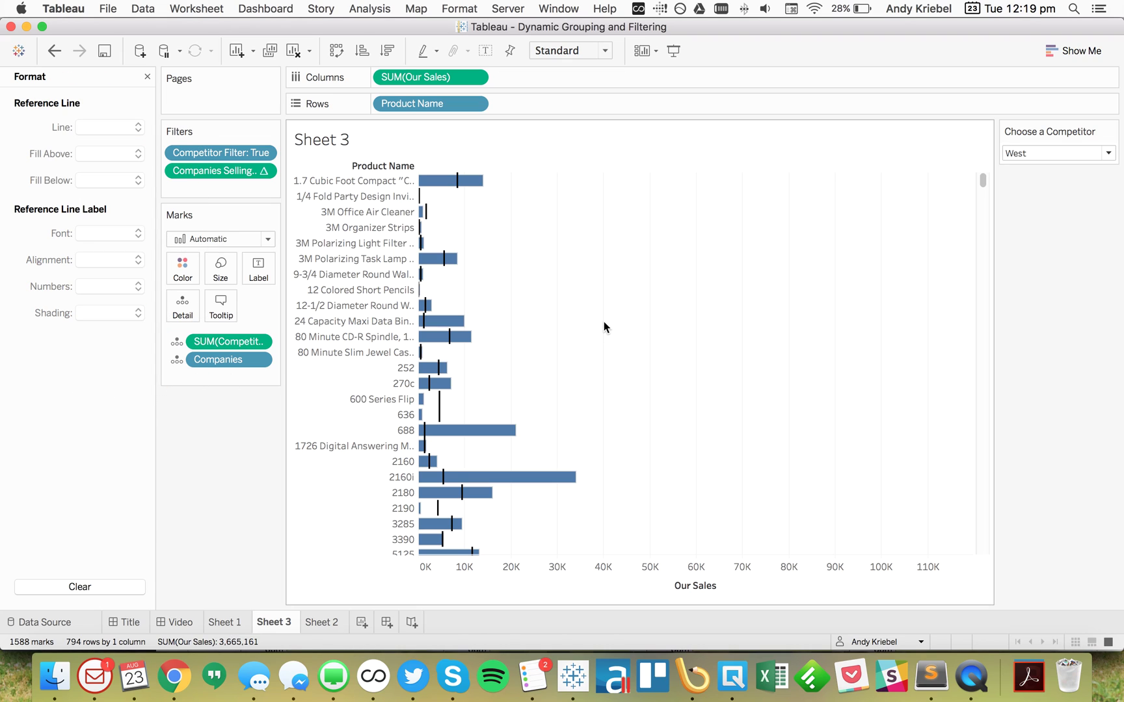
# - Set the border of the Our Sales bars to None
pyautogui.click(183, 266)
pyautogui.click(668, 376)
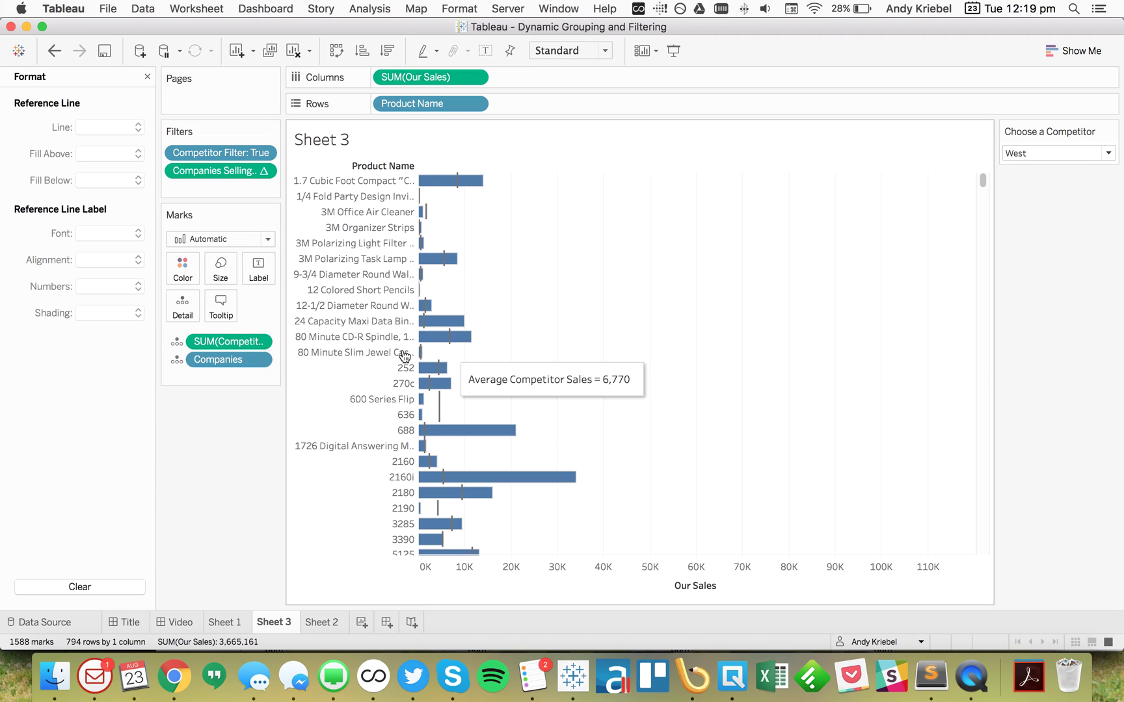
pyautogui.click(184, 268)
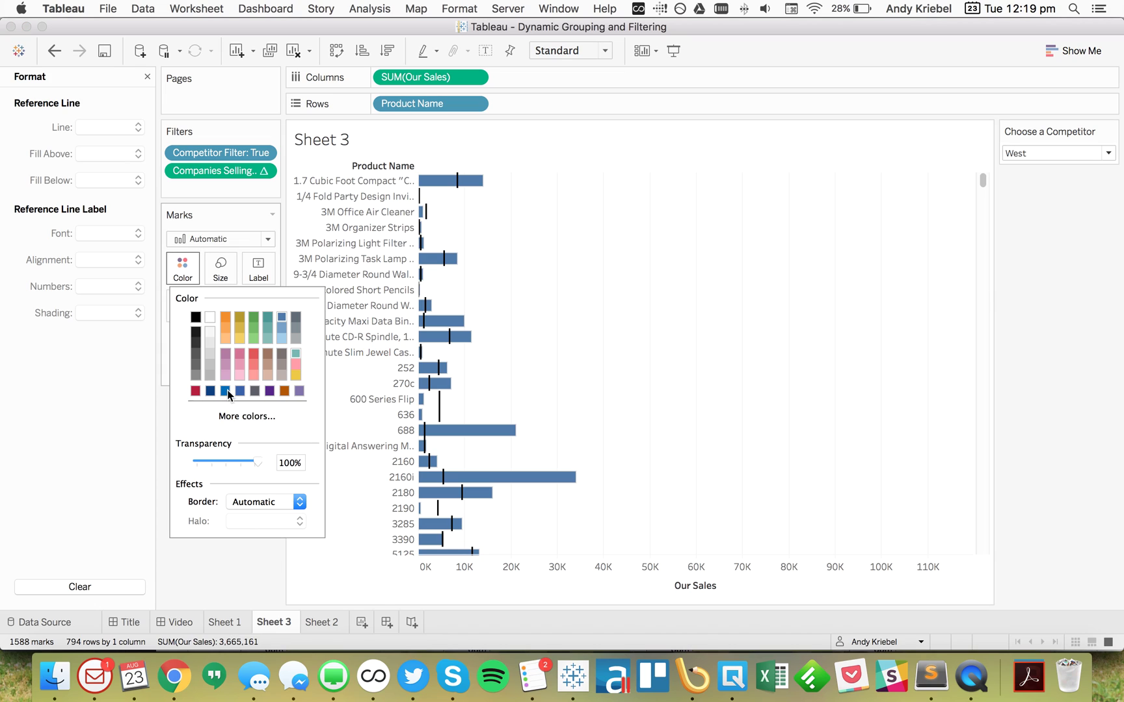
pyautogui.click(253, 507)
pyautogui.click(288, 357)
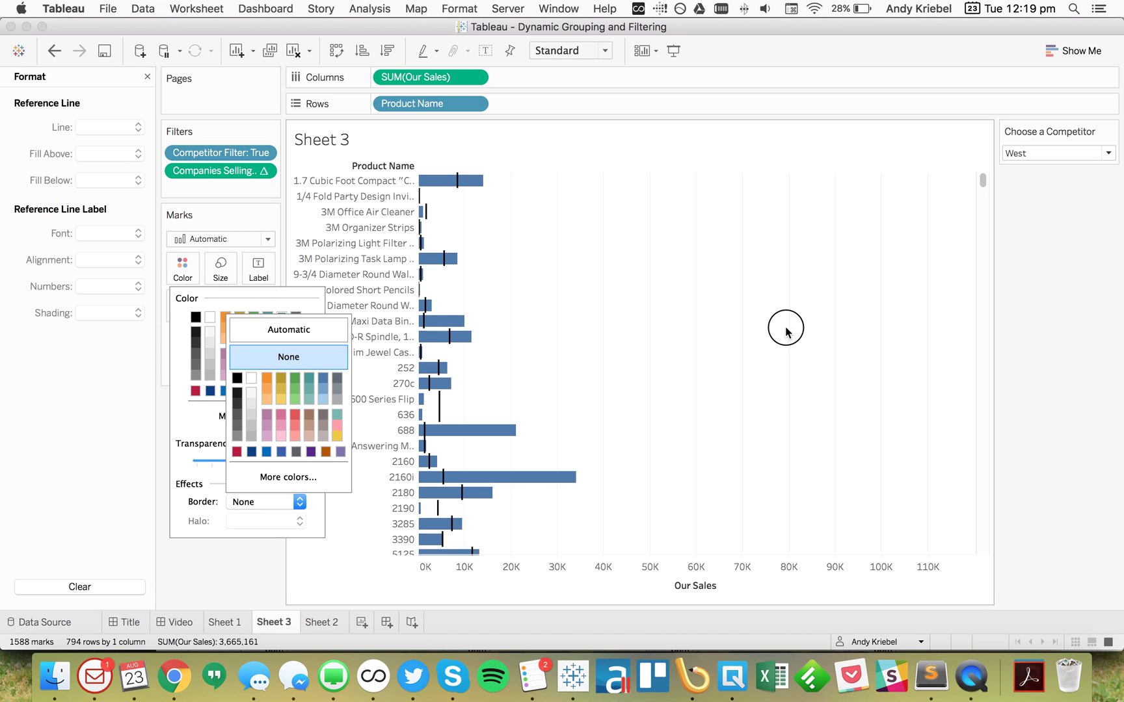
# - Sort Product Name in descending order by the Our Sales field
pyautogui.click(549, 104)
pyautogui.click(476, 103)
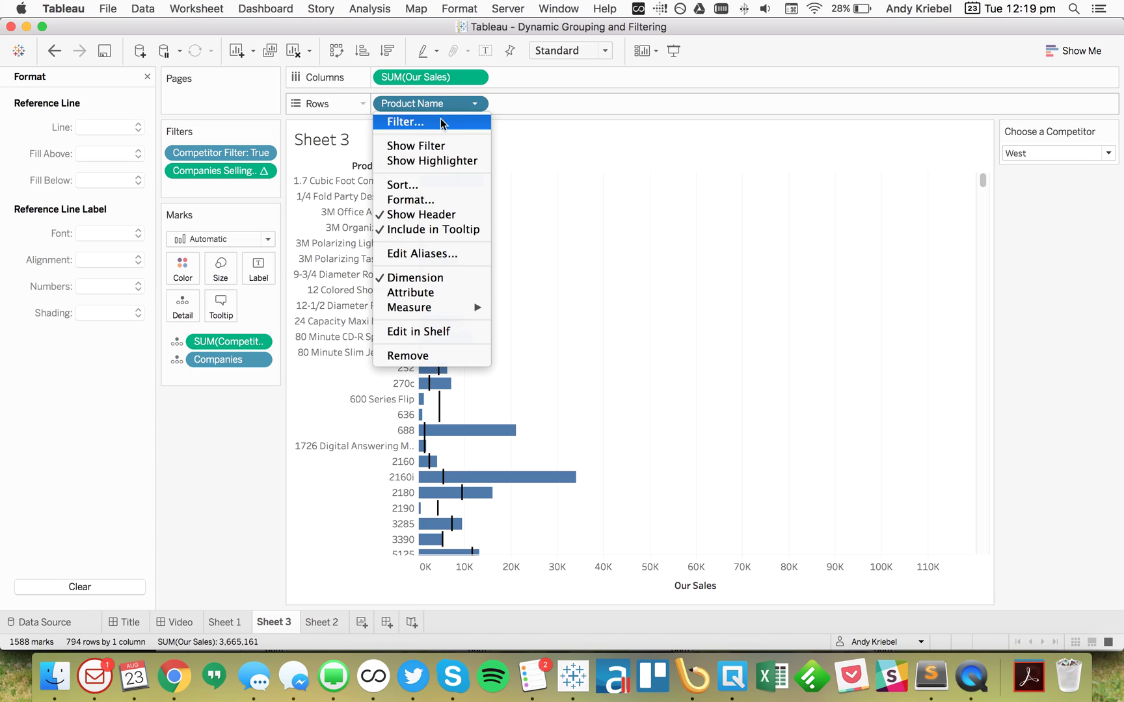
pyautogui.click(433, 189)
pyautogui.click(426, 218)
pyautogui.click(431, 303)
pyautogui.click(445, 319)
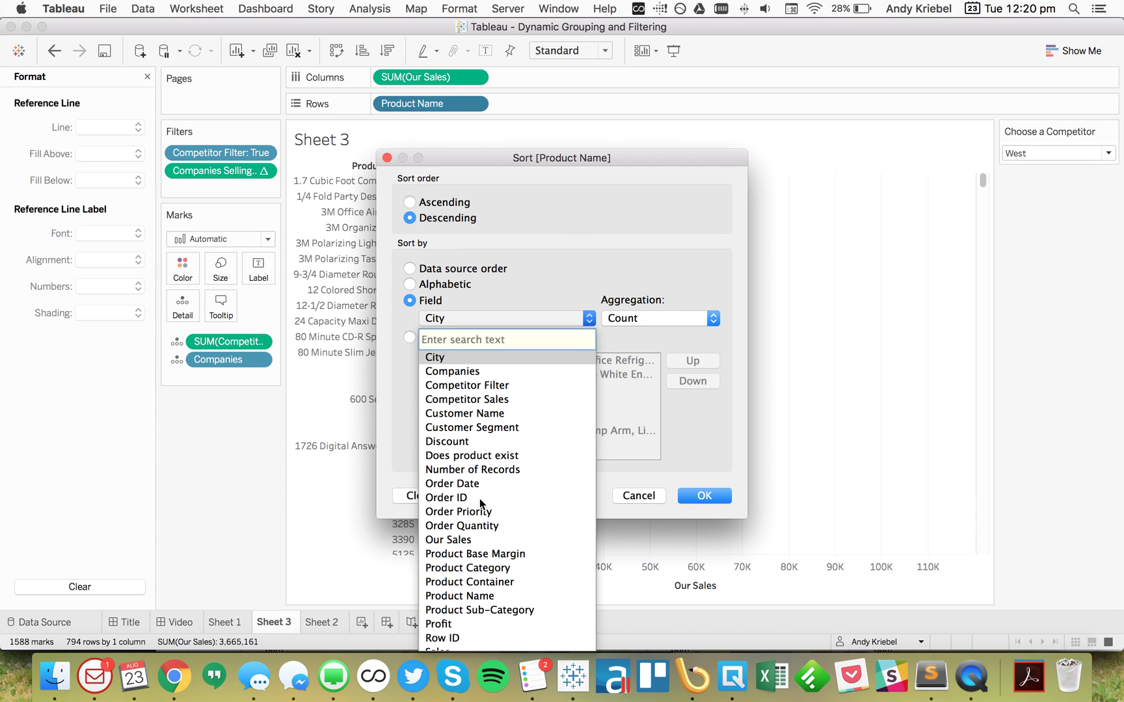
pyautogui.click(449, 540)
pyautogui.click(704, 496)
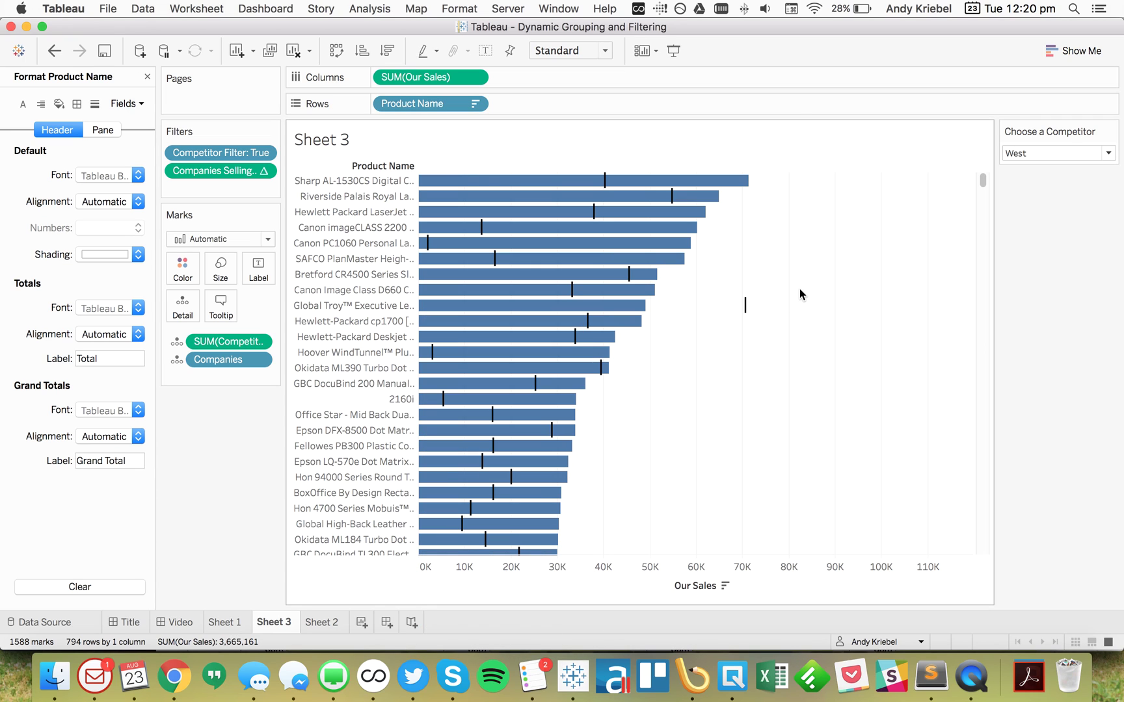
pyautogui.moveTo(734, 182)
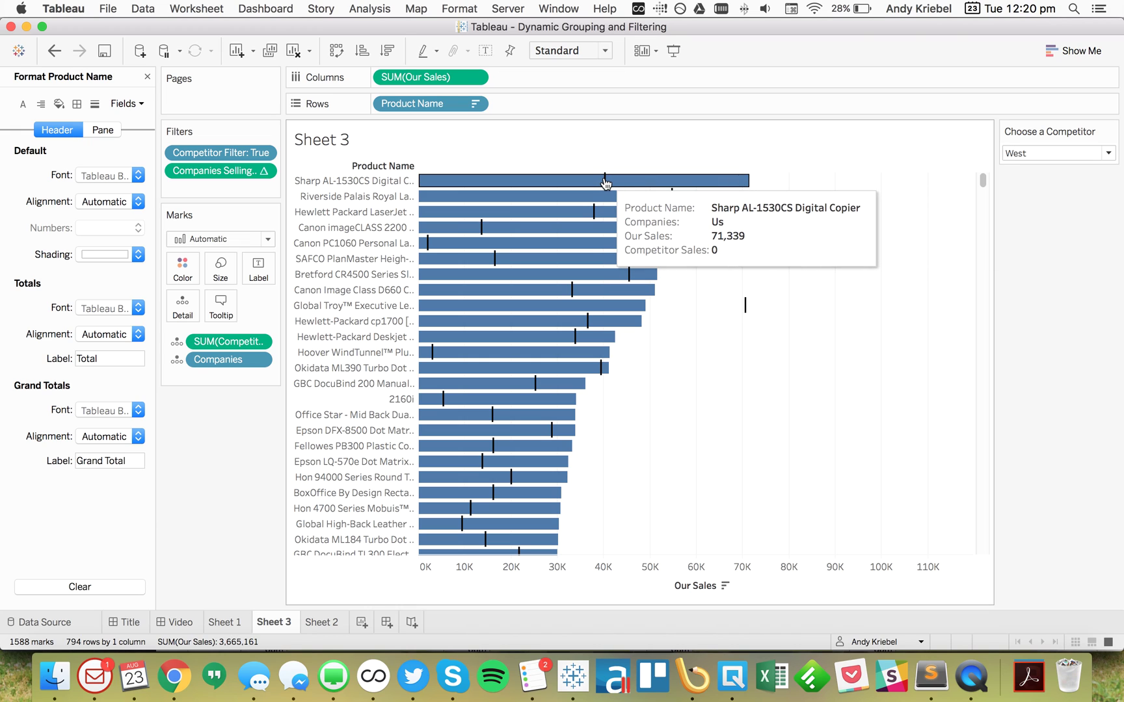
pyautogui.moveTo(605, 191)
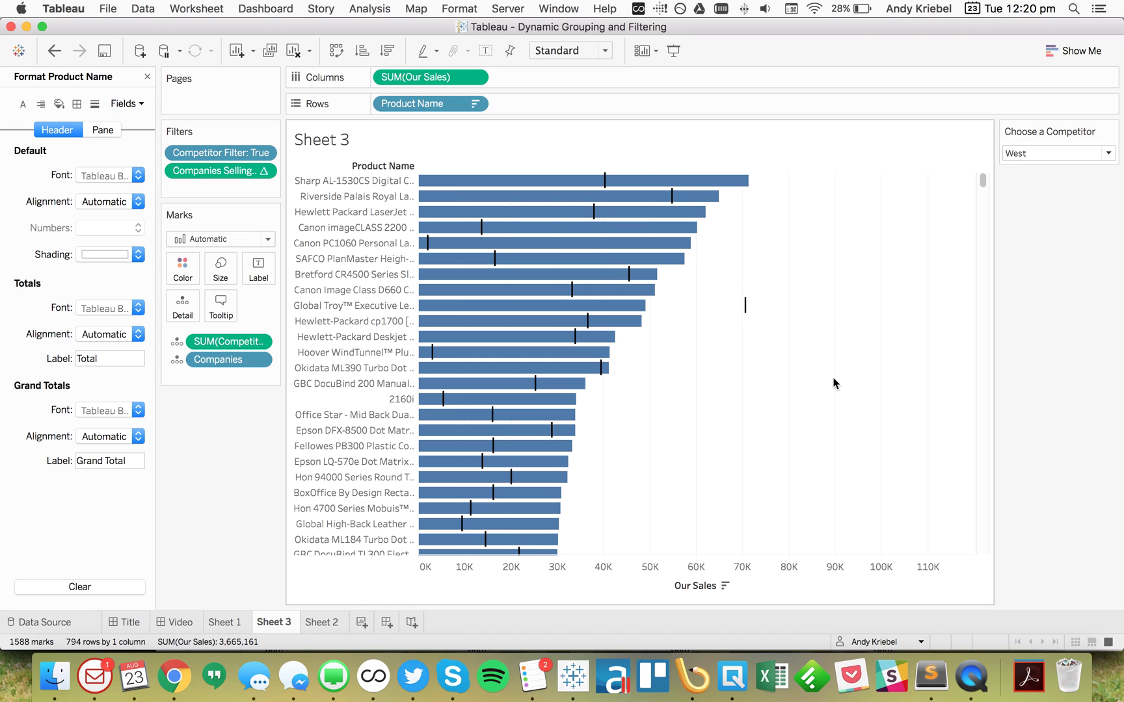
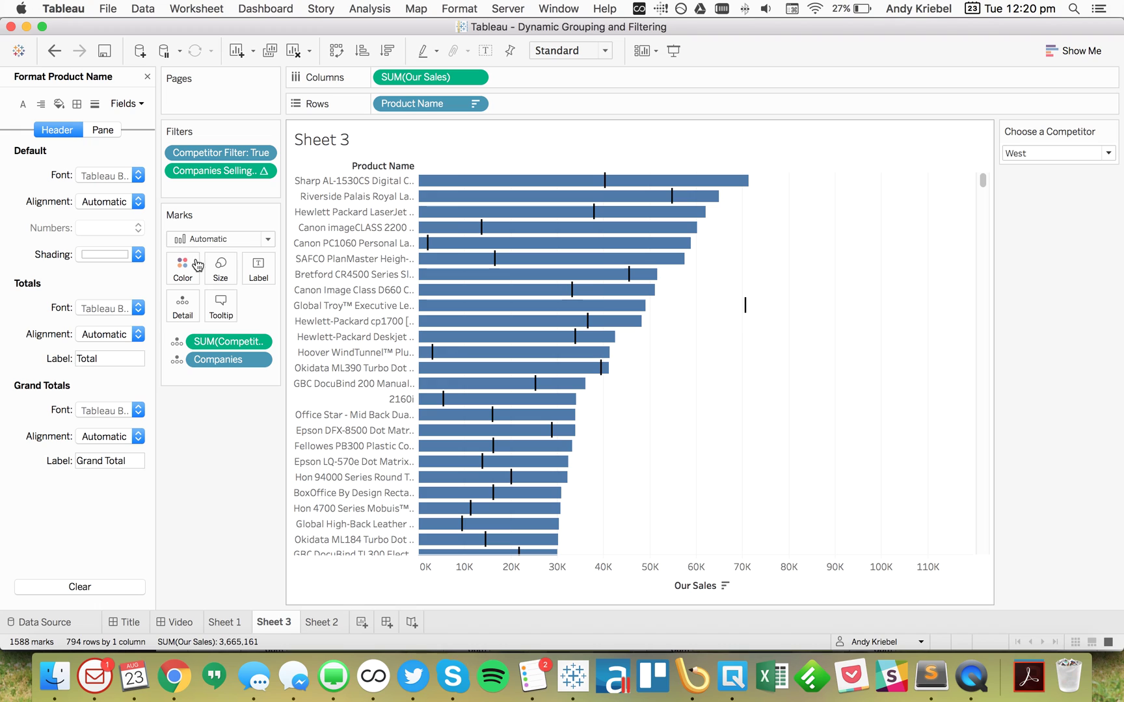
# - Close the formatting options and create a calculated field named Doing Worse
pyautogui.click(146, 76)
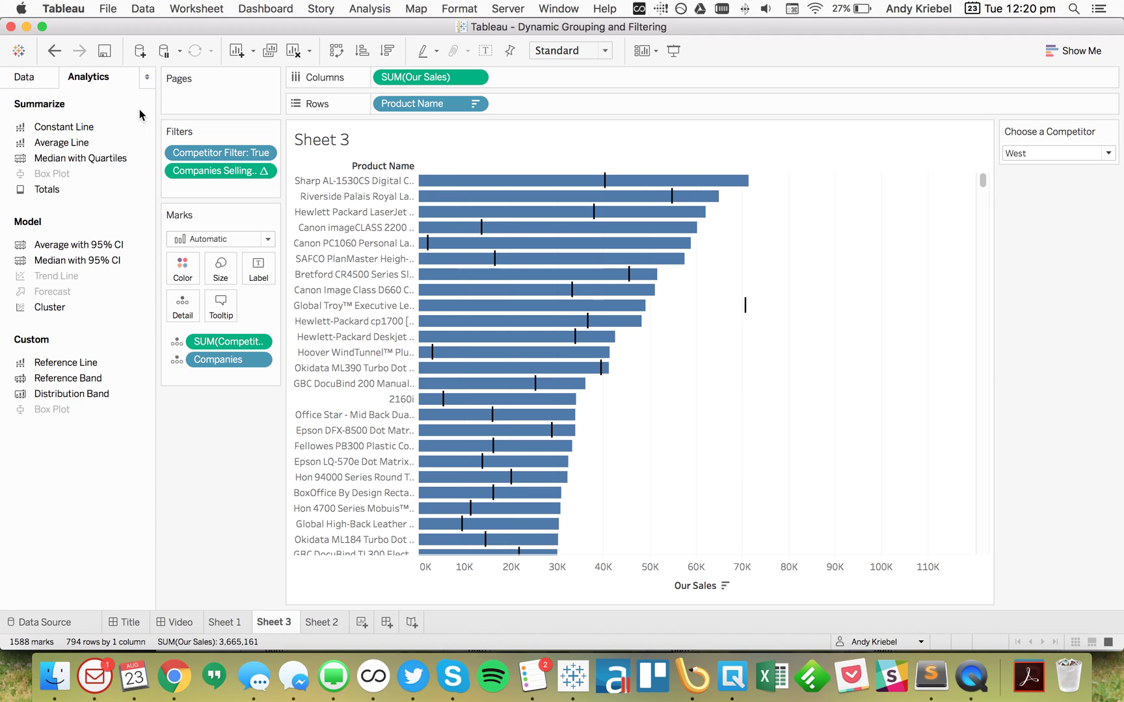
pyautogui.click(33, 77)
pyautogui.click(147, 122)
pyautogui.click(136, 137)
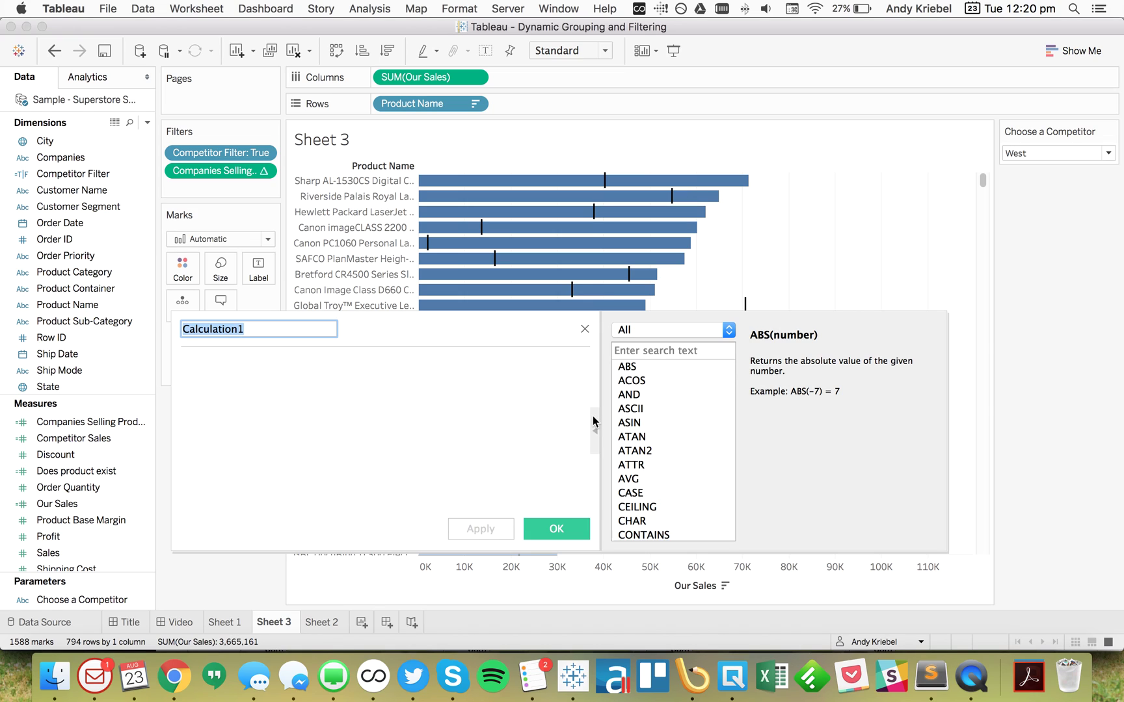
pyautogui.write('Worse')
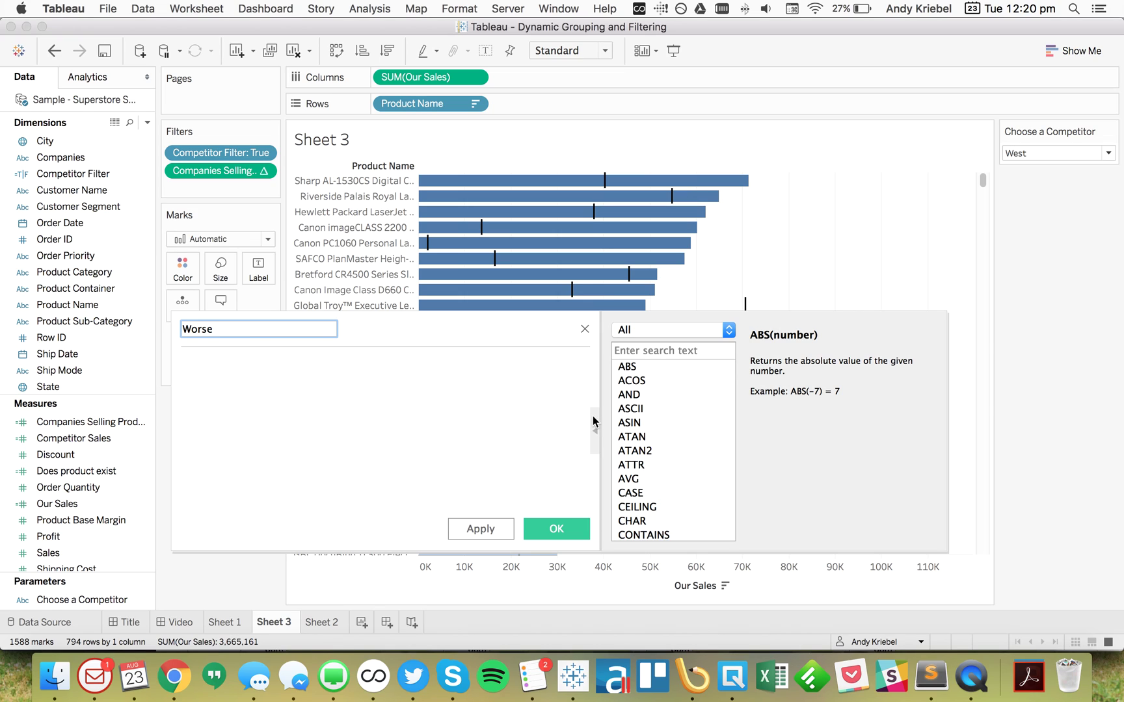
pyautogui.write('oing Wrose')
pyautogui.press('Tab')
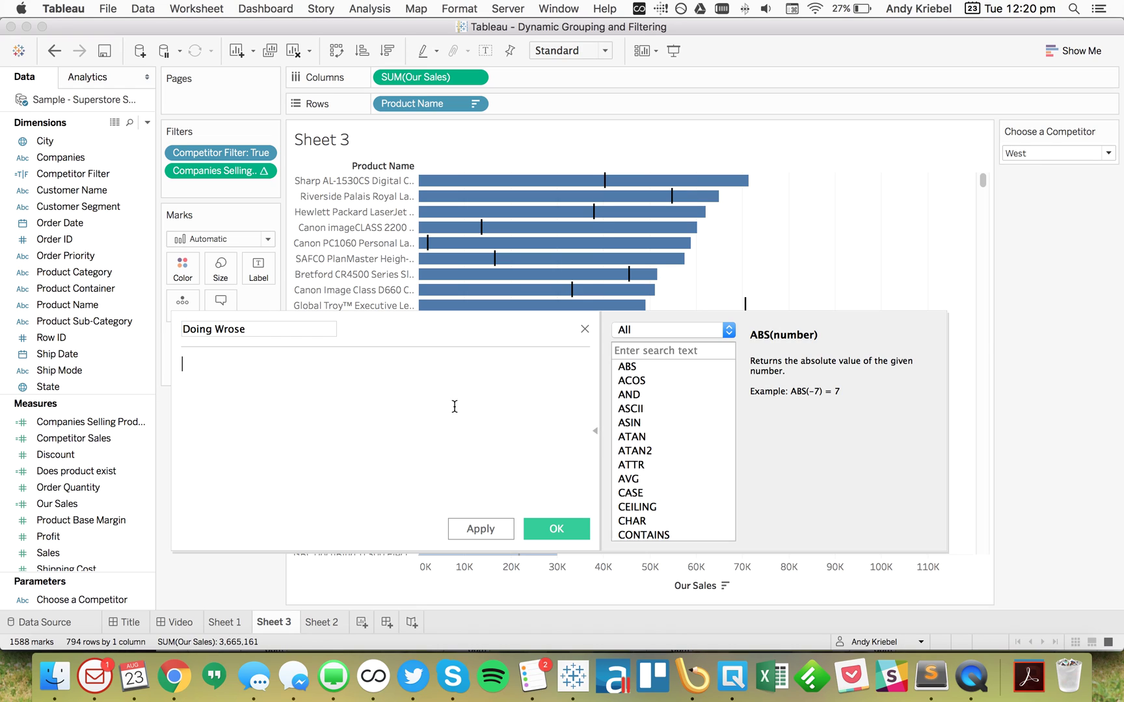
pyautogui.click(236, 328)
pyautogui.press('BackSpace')
pyautogui.press('BackSpace')
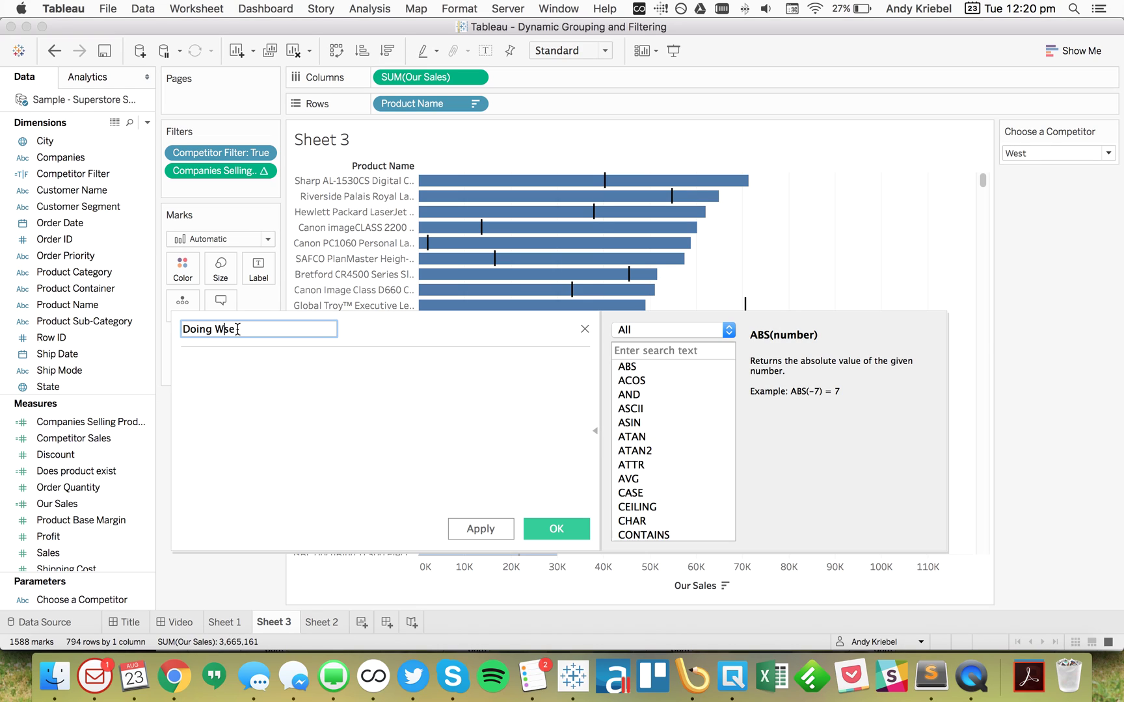
pyautogui.write('or')
pyautogui.press('Tab')
# - Start the Doing Worse formula with WINDOW_SUM([Our Sales])
pyautogui.write('WIND')
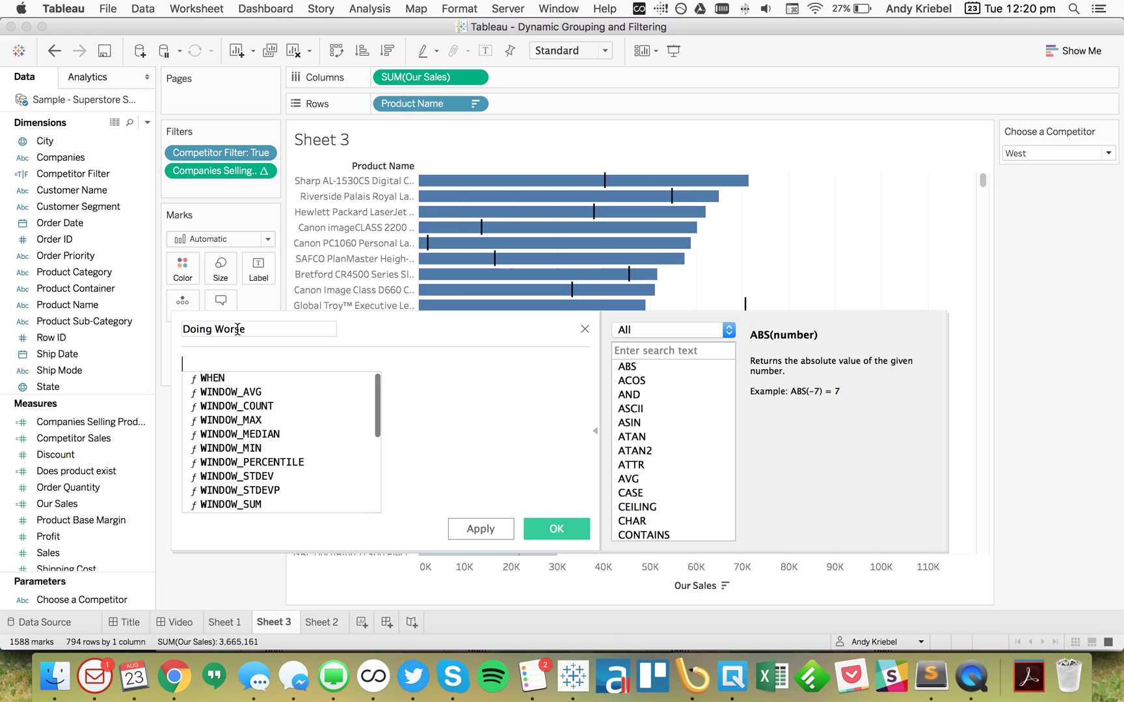
pyautogui.press('Down')
pyautogui.press('Down')
pyautogui.press('Down')
pyautogui.press('Down')
pyautogui.press('Down')
pyautogui.press('Down')
pyautogui.press('Down')
pyautogui.press('Down')
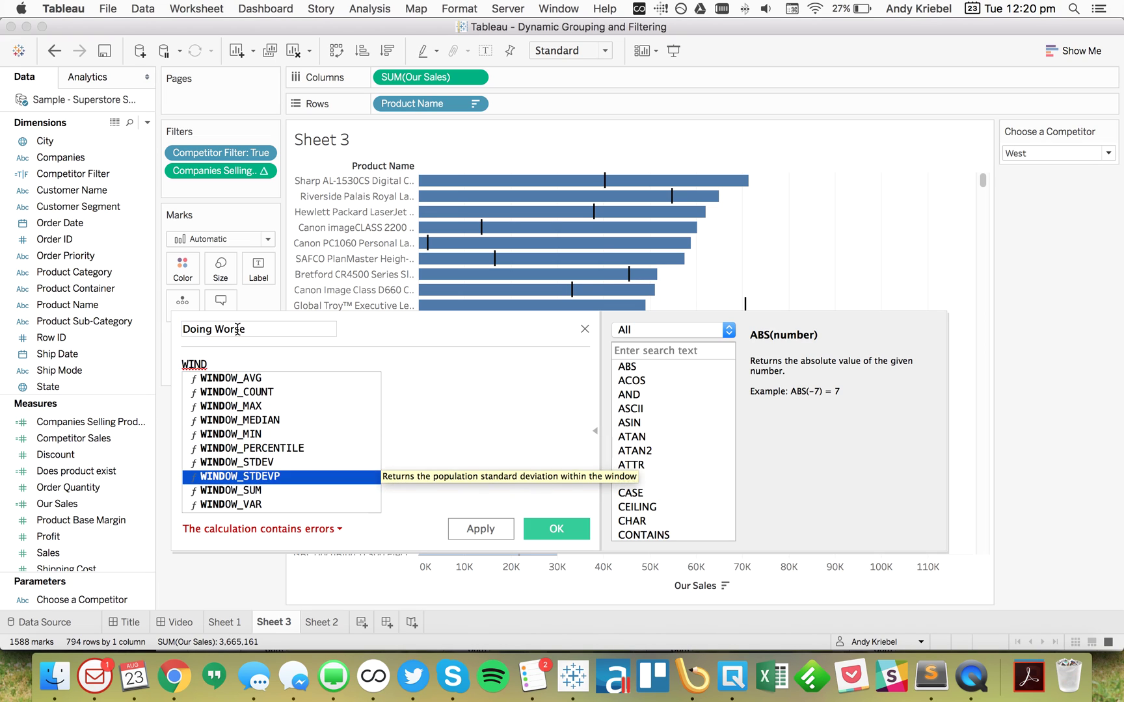
pyautogui.press('Return')
pyautogui.write('s')
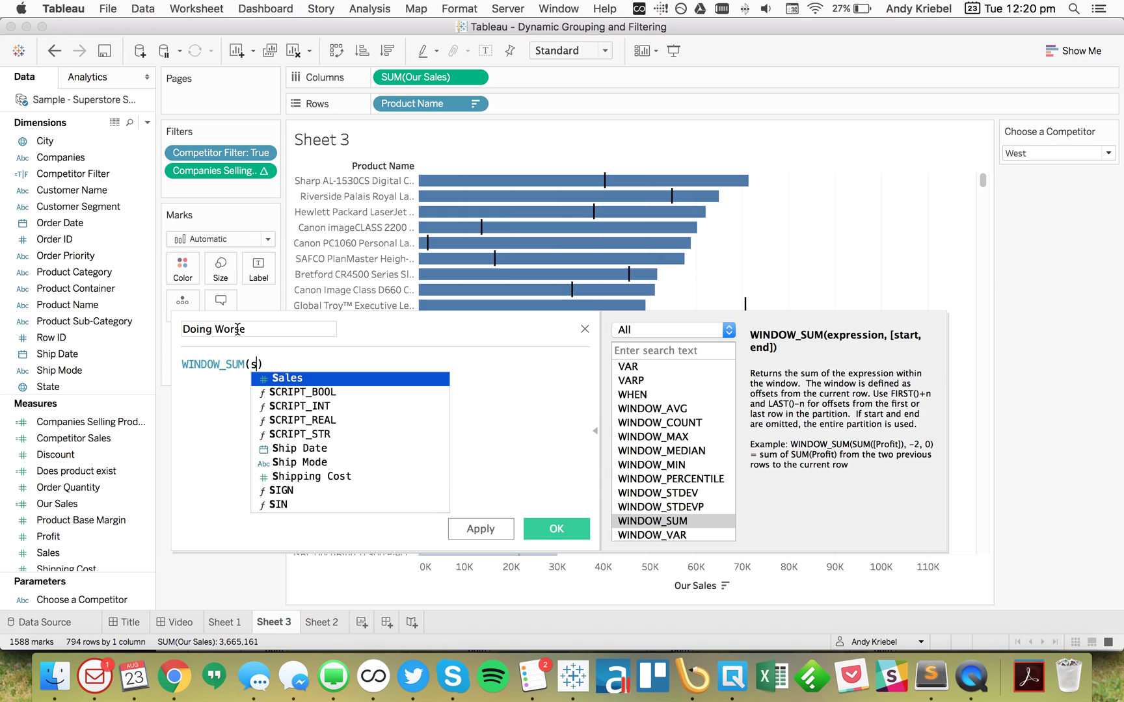
pyautogui.press('BackSpace')
pyautogui.write('our')
pyautogui.press('Return')
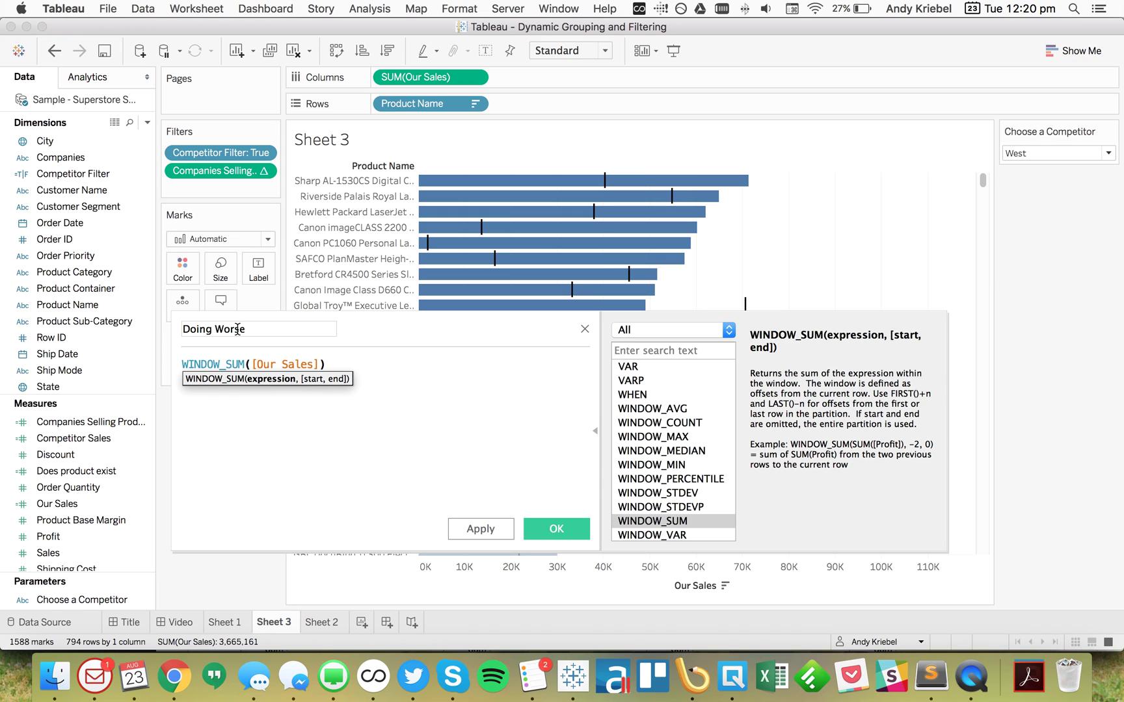
# - Wrap the Our Sales field in SUM so the expression reads WINDOW_SUM(SUM([Our Sales]))
pyautogui.press('Left')
pyautogui.press('Left')
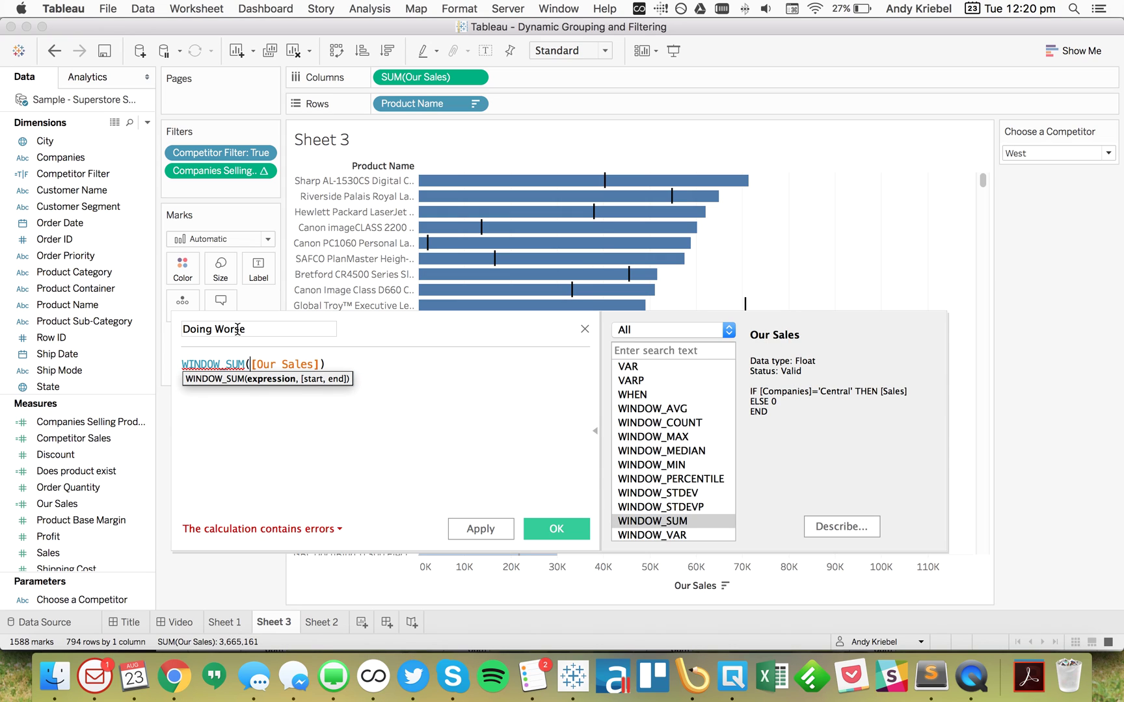
pyautogui.write('SUM(')
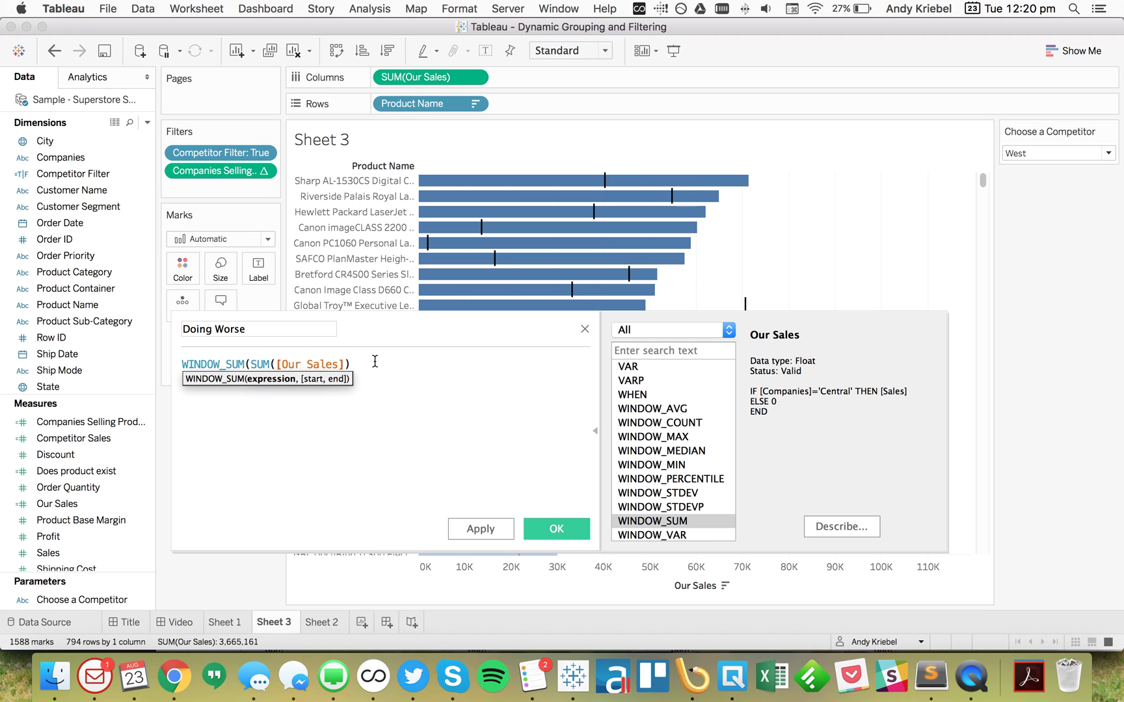
pyautogui.click(375, 362)
pyautogui.write(')')
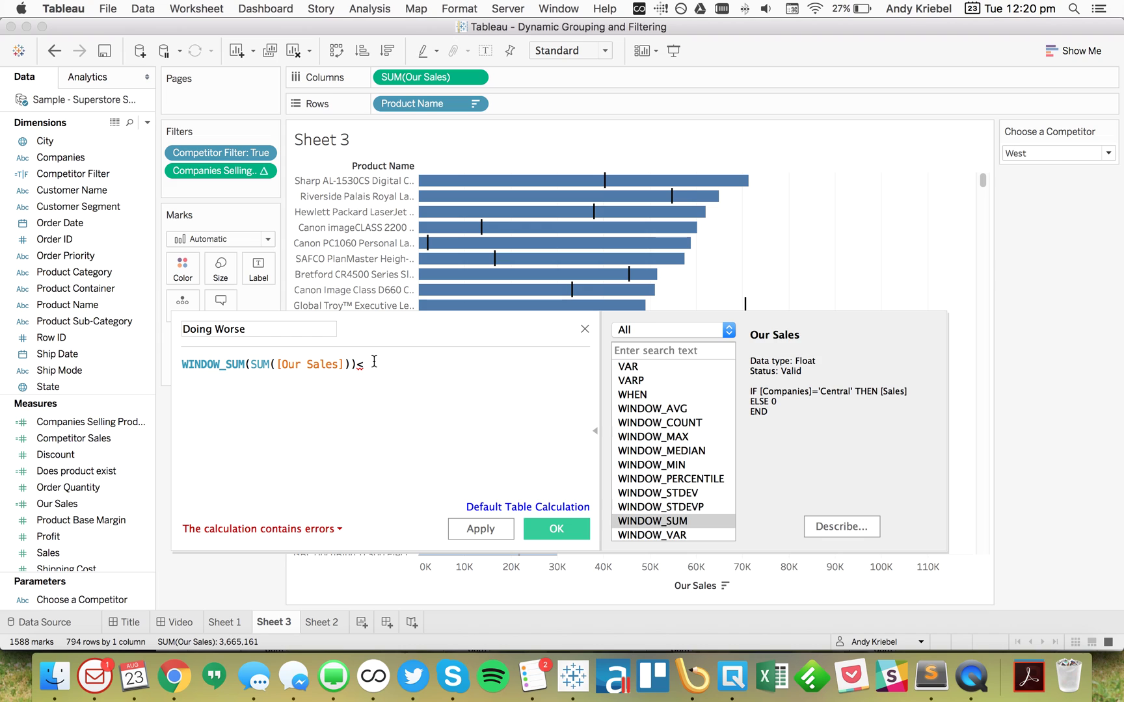
# - Extend the Doing Worse formula with a less-than comparison to a second WINDOW_SUM function
pyautogui.write('<win')
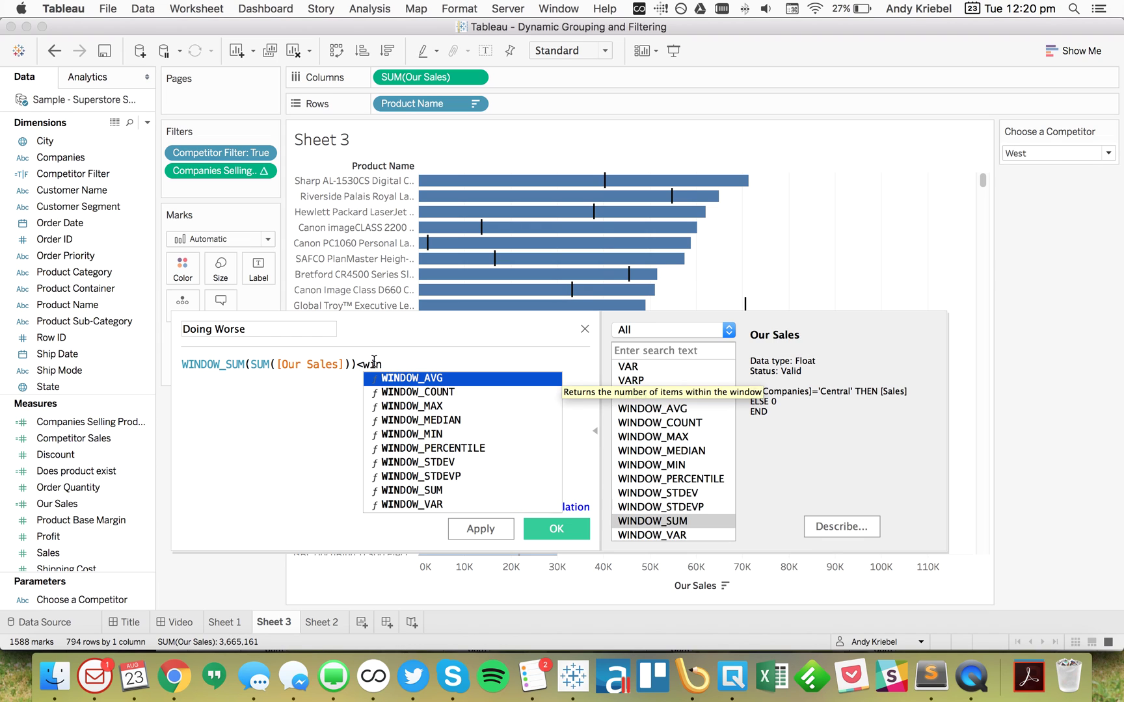
pyautogui.press('Down')
pyautogui.press('Down')
pyautogui.press('Down')
pyautogui.press('Down')
pyautogui.press('Down')
pyautogui.press('Down')
pyautogui.press('Down')
pyautogui.press('Down')
pyautogui.press('Return')
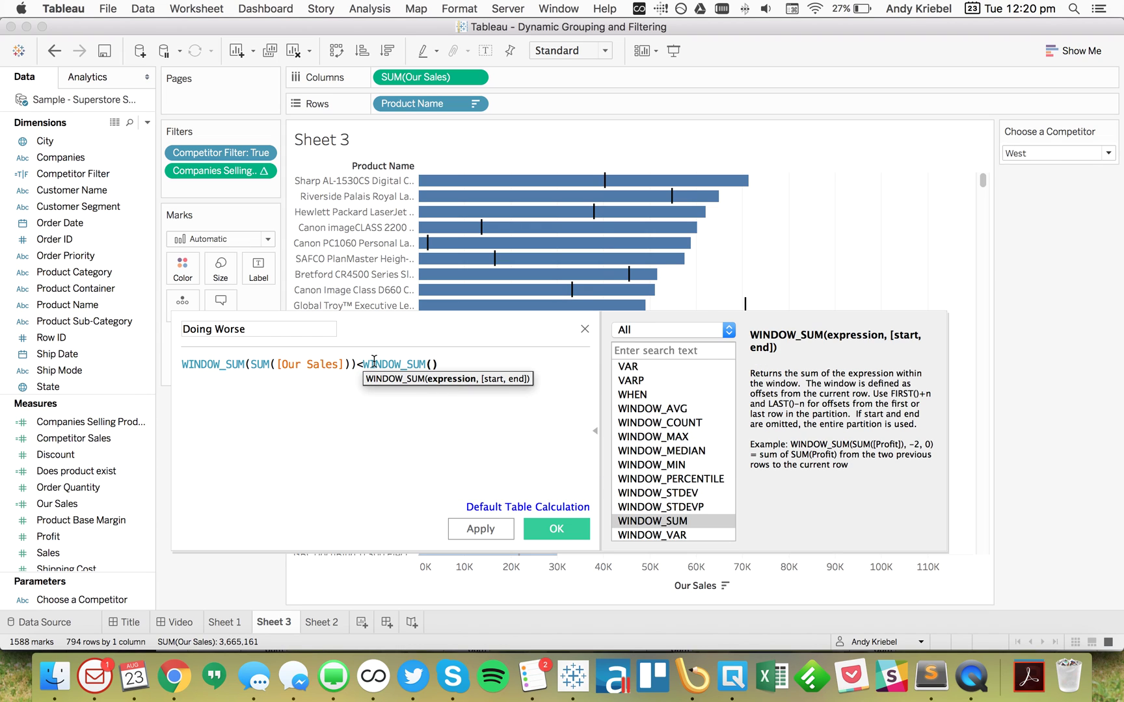
# - Fill the second WINDOW_SUM with SUM([Competitor Sales]) and save the Doing Worse calculation
pyautogui.write('SUM(com')
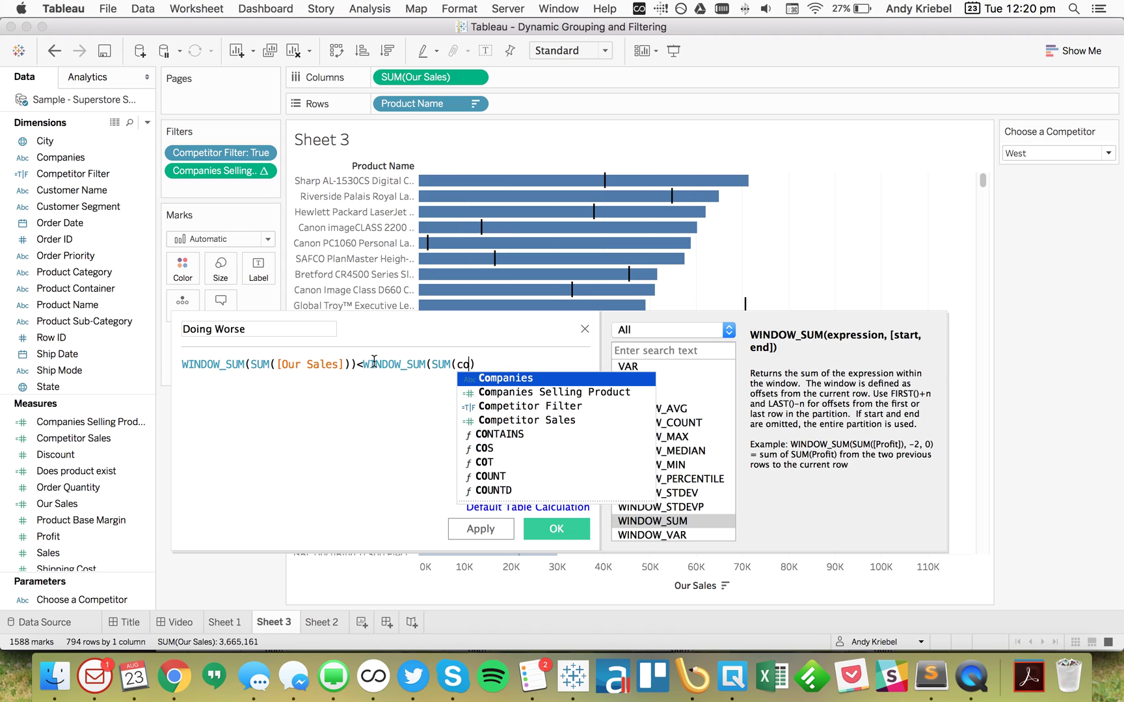
pyautogui.press('Down')
pyautogui.press('Down')
pyautogui.press('Return')
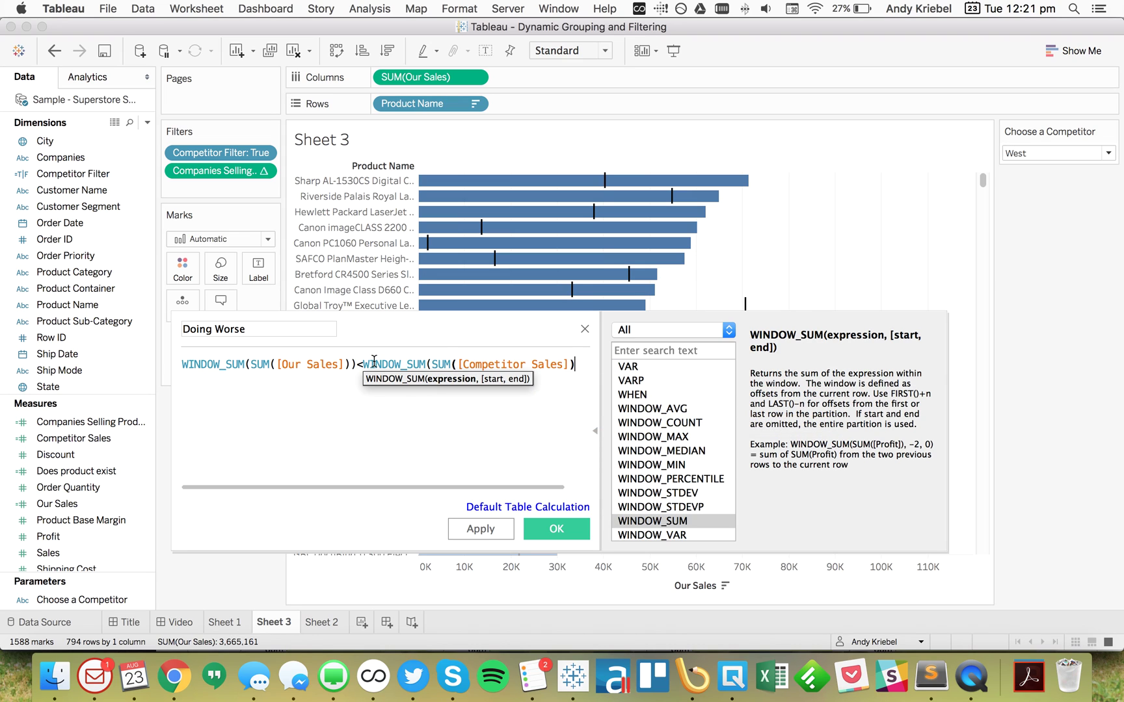
pyautogui.write(')')
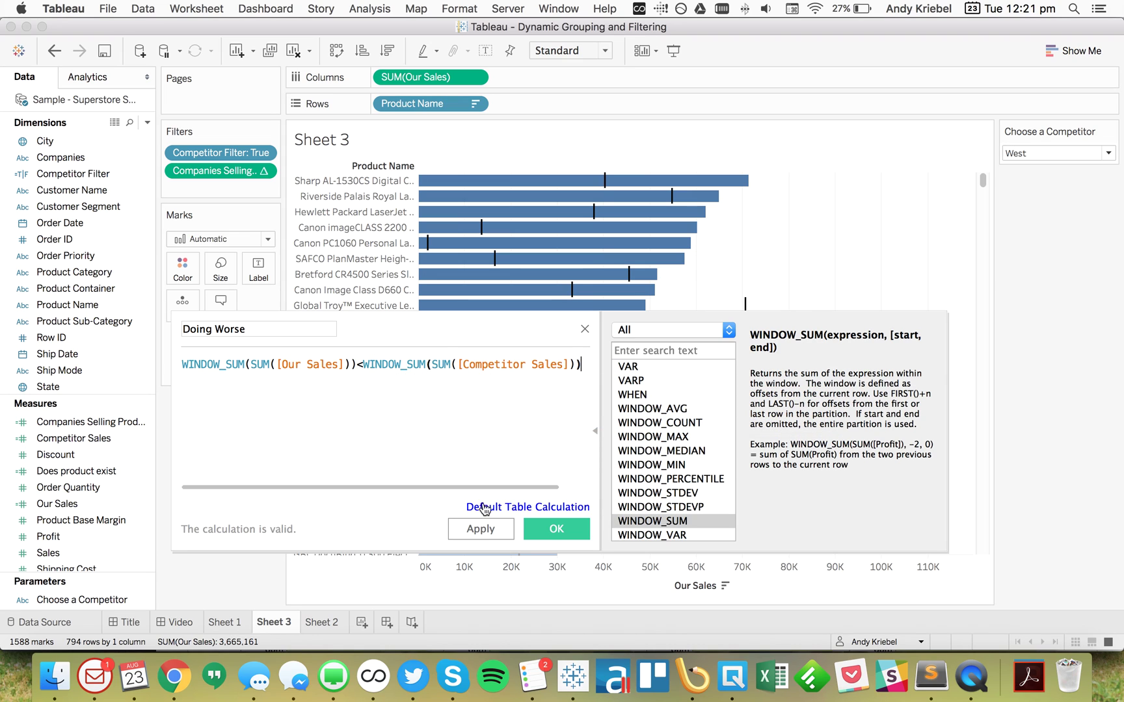
pyautogui.click(556, 530)
# - Color the bars by Doing Worse and try computing the table calculation using Product Name
pyautogui.moveTo(77, 488); pyautogui.dragTo(182, 266)
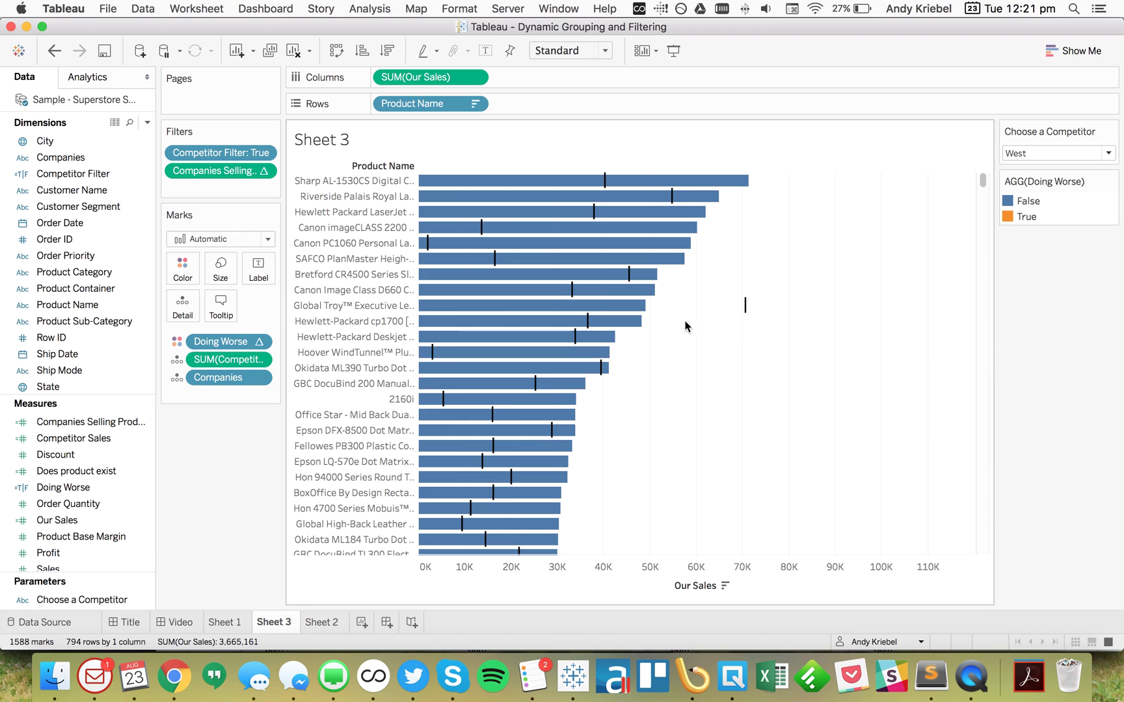
pyautogui.click(258, 341)
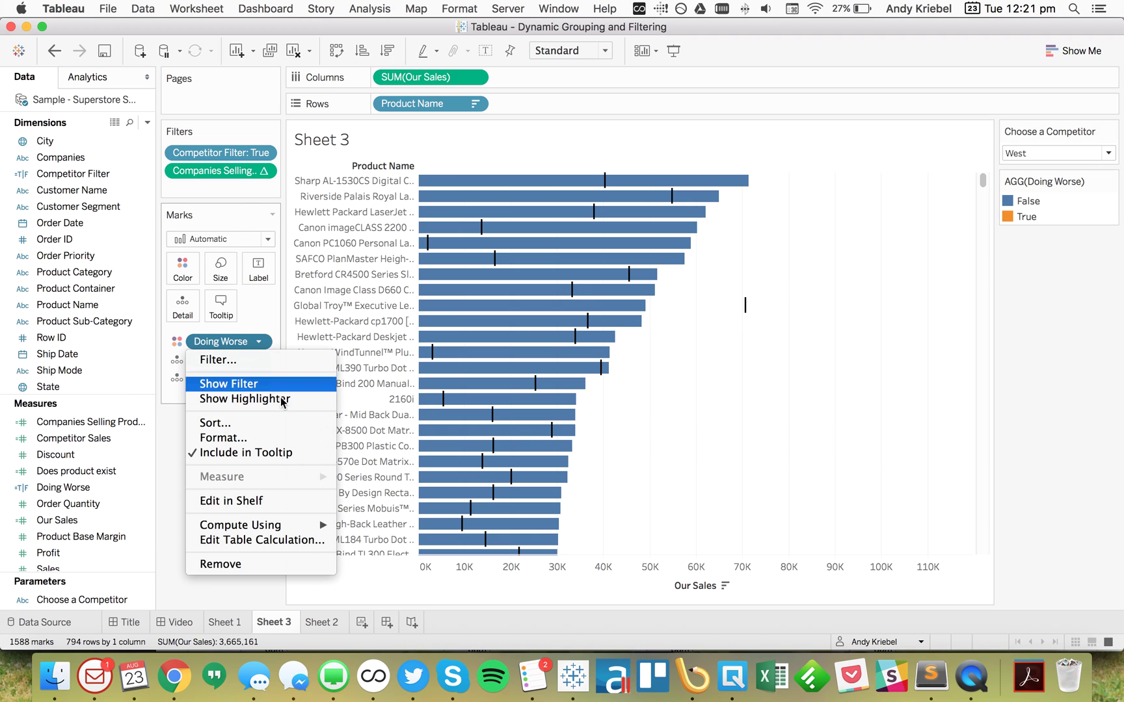
pyautogui.moveTo(289, 531)
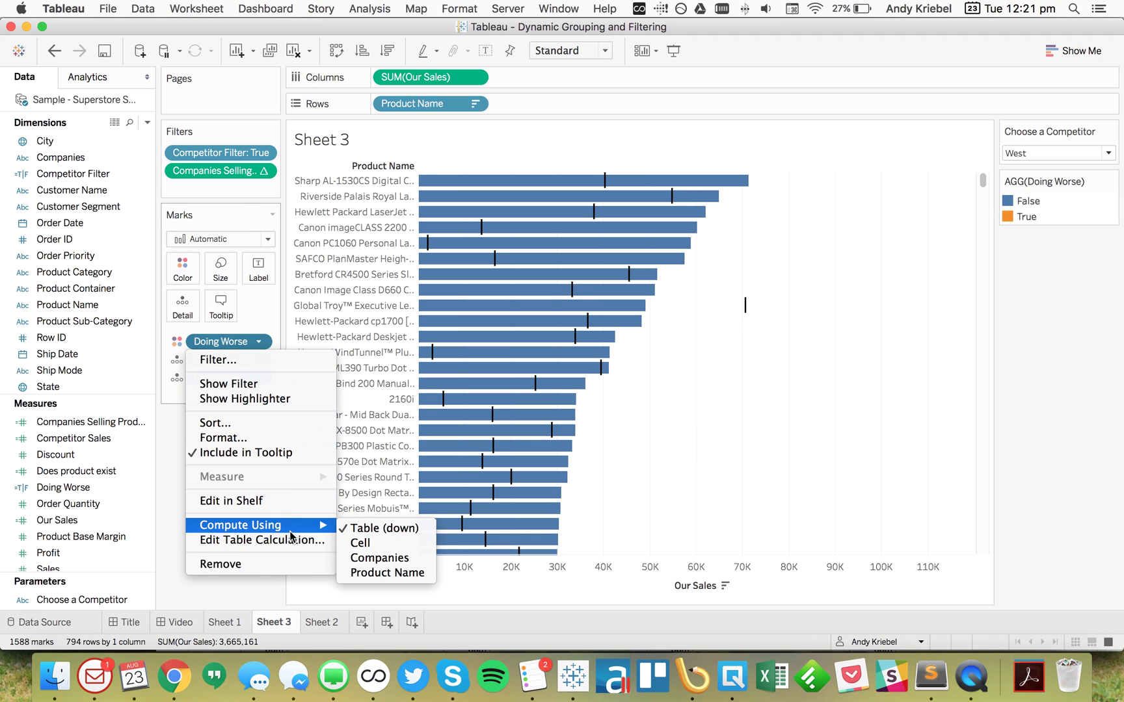
pyautogui.click(390, 572)
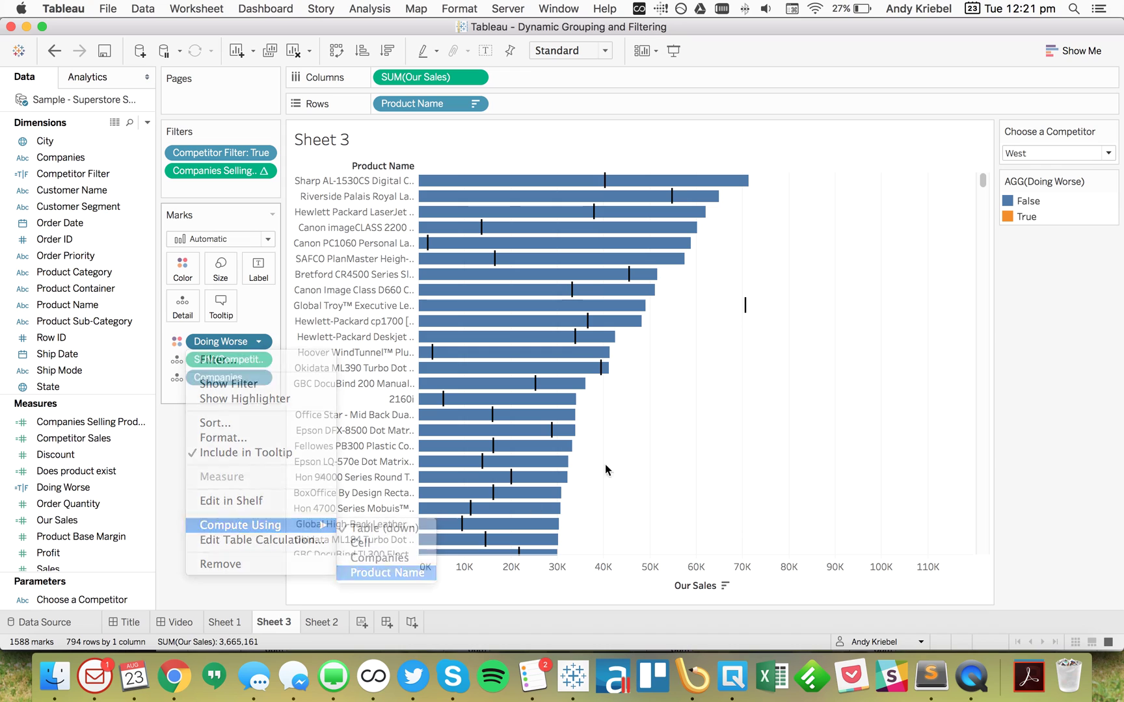
# - Set the Doing Worse table calculation to compute using Companies and check the Global Troy bar's details
pyautogui.click(258, 342)
pyautogui.moveTo(298, 520)
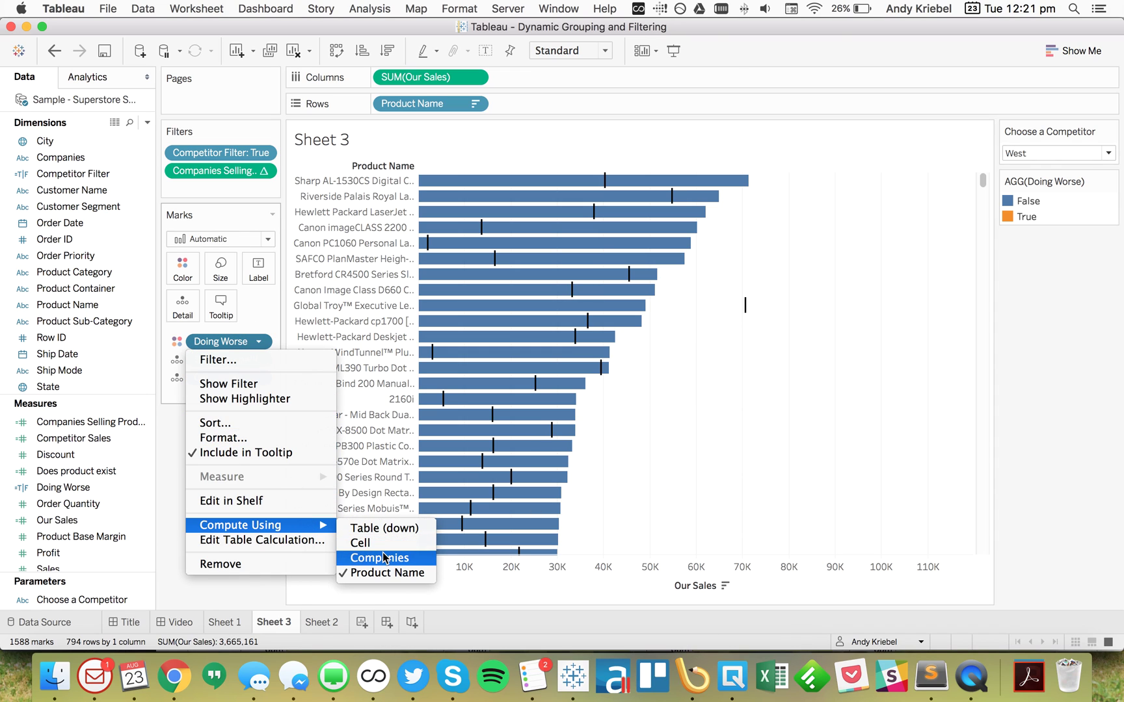
pyautogui.click(391, 573)
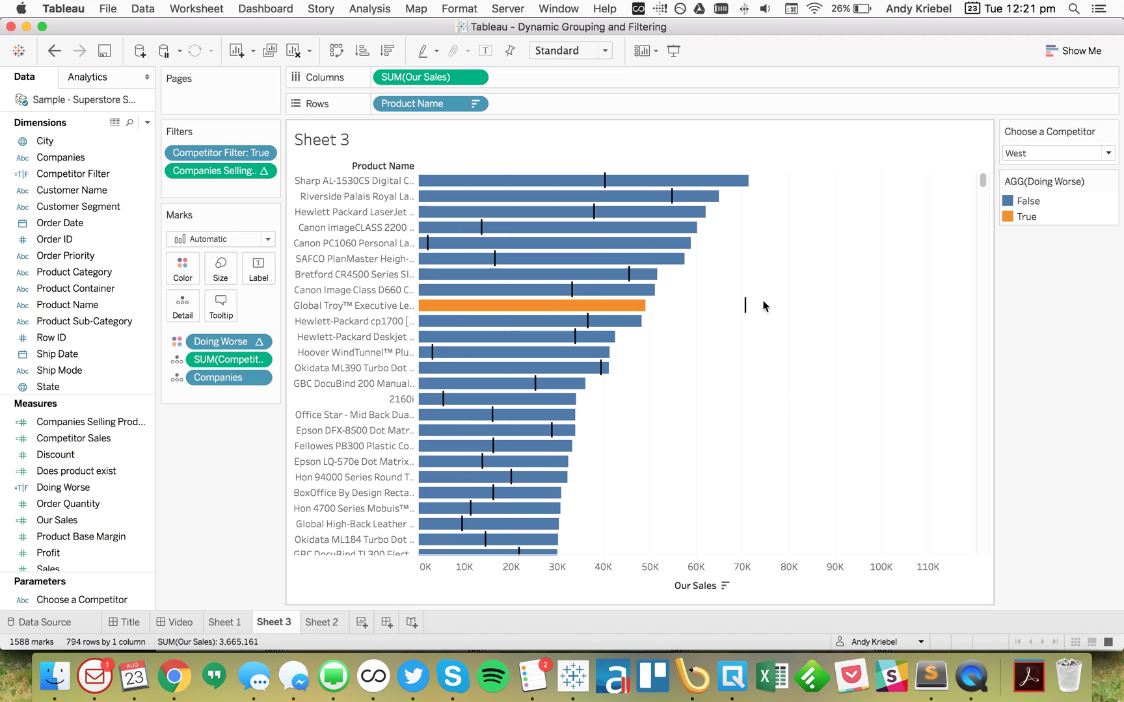
pyautogui.moveTo(559, 308)
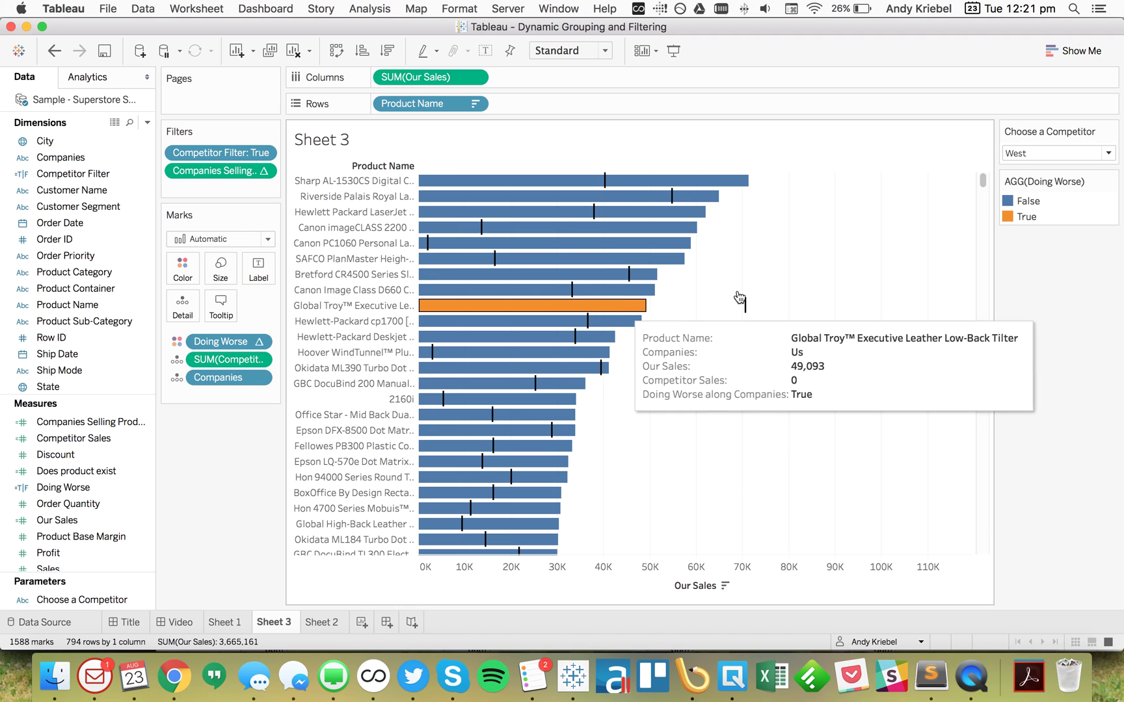
# - Edit the Doing Worse colors and assign red to True
pyautogui.doubleClick(1079, 220)
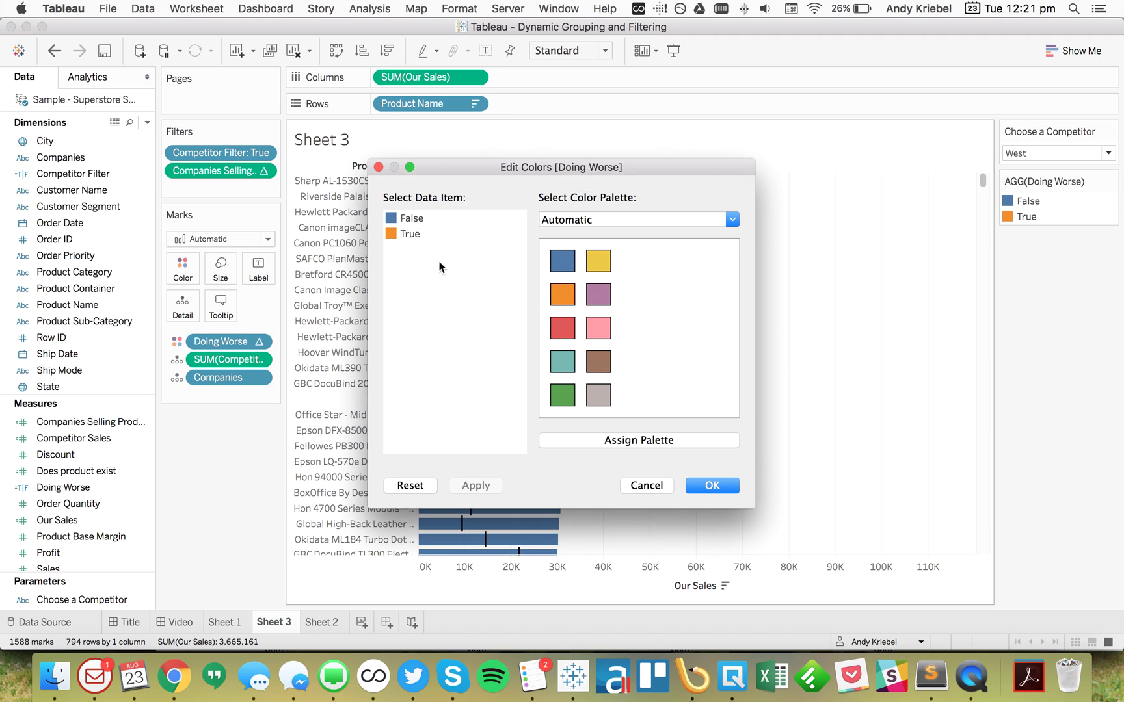
pyautogui.click(411, 235)
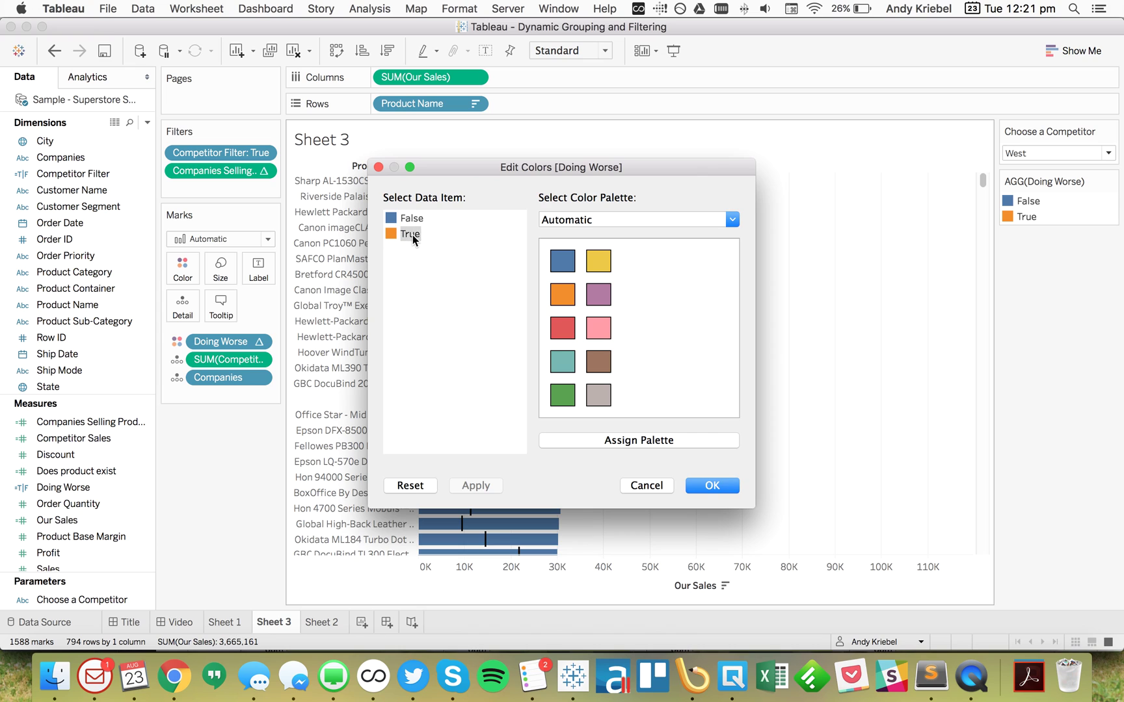
pyautogui.click(559, 330)
# - Assign the second gray of the Seattle Grays palette to False and apply the color changes
pyautogui.click(588, 220)
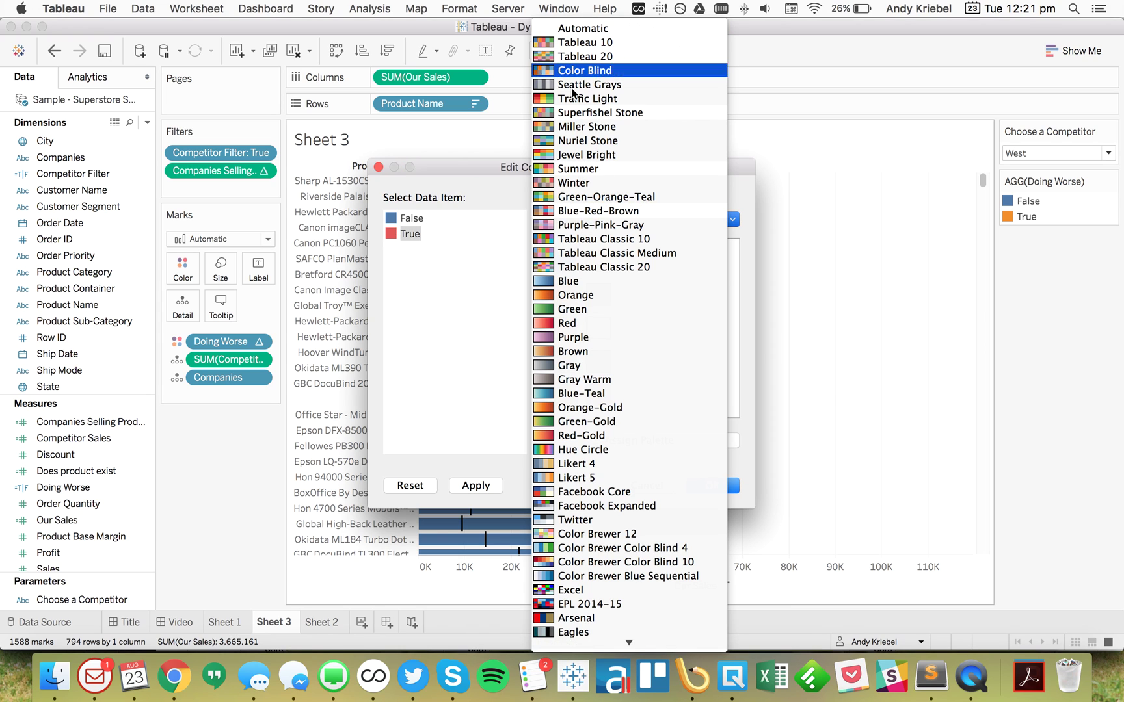
pyautogui.click(618, 83)
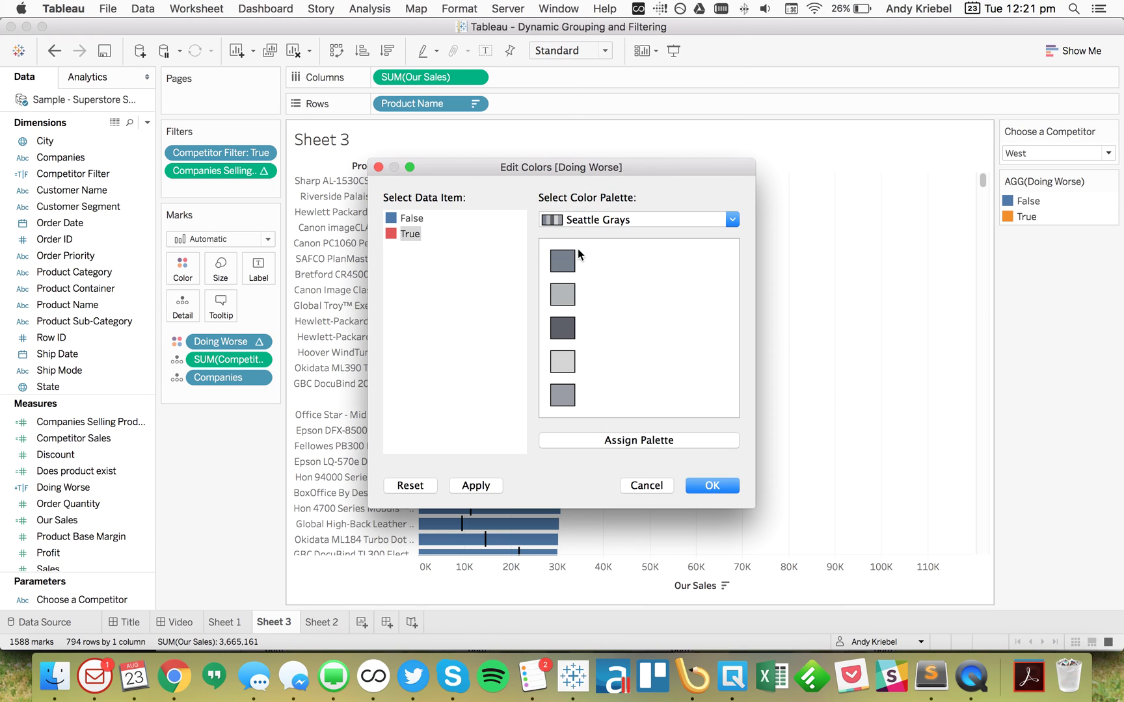
pyautogui.click(407, 219)
pyautogui.click(562, 296)
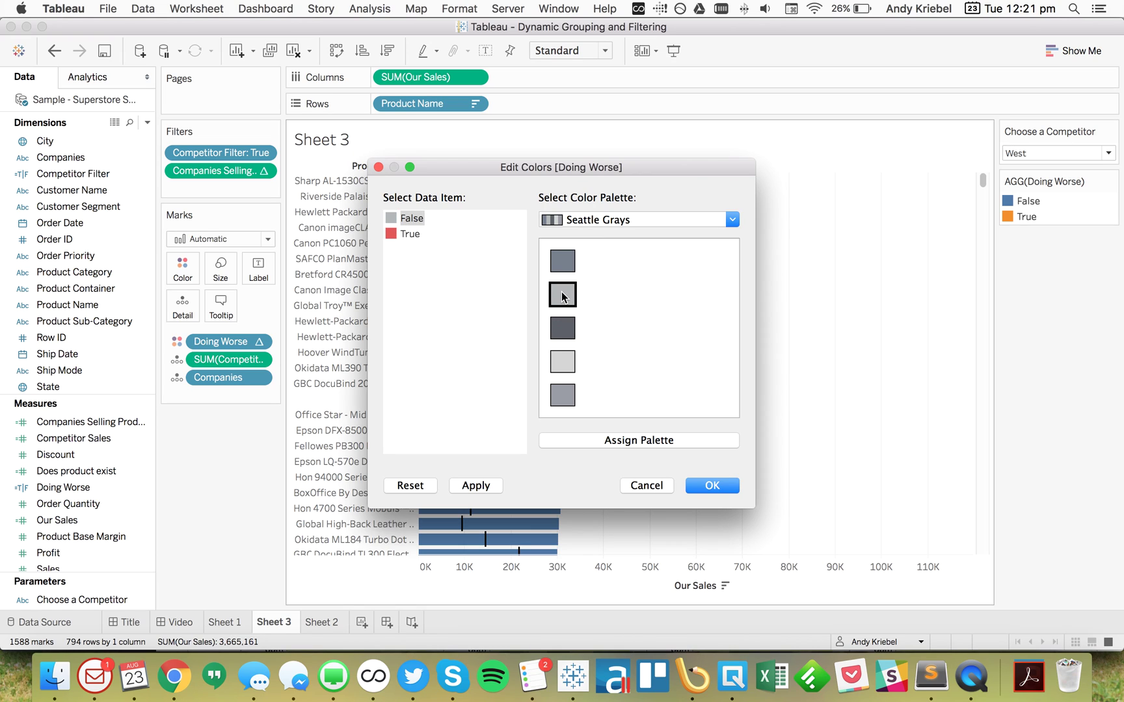
pyautogui.click(712, 485)
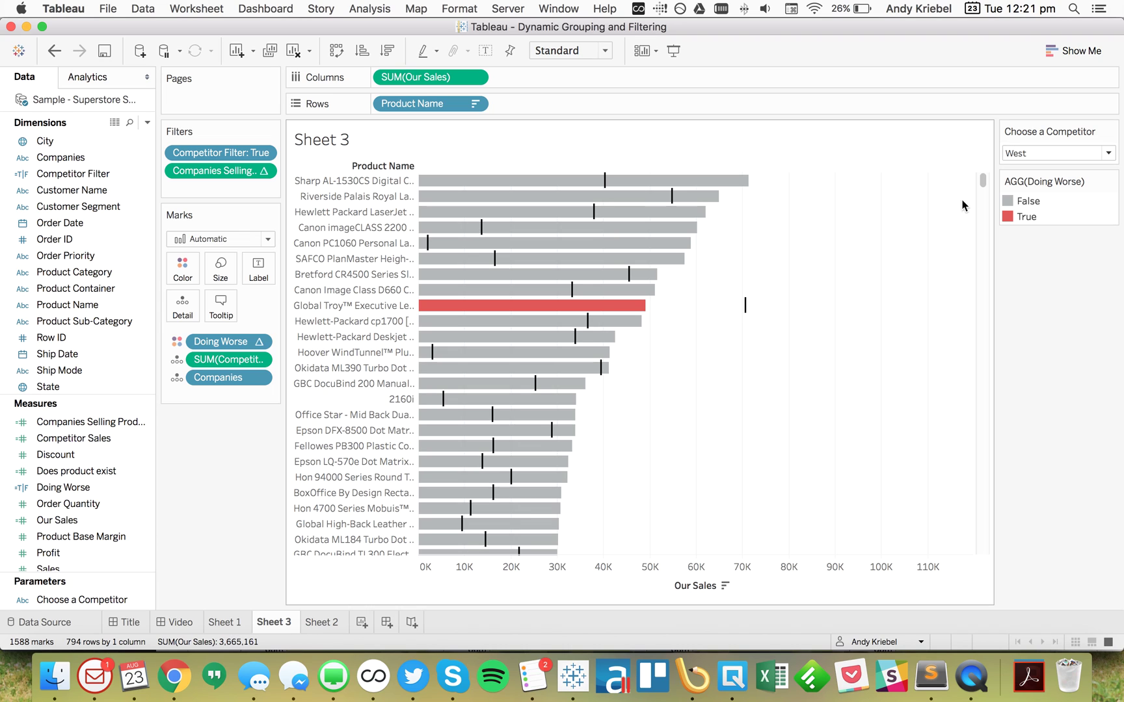
# - Look through the colored bars and hide the False category of Doing Worse
pyautogui.moveTo(984, 182); pyautogui.dragTo(982, 203)
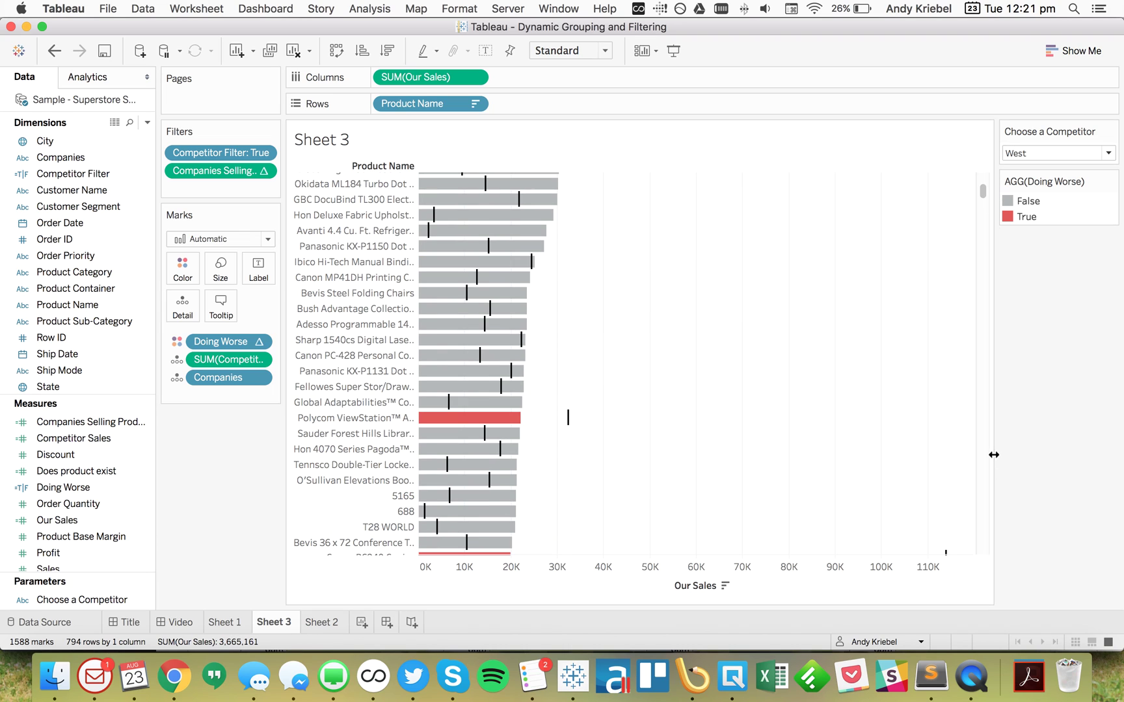
pyautogui.scroll(-10, 980, 478)
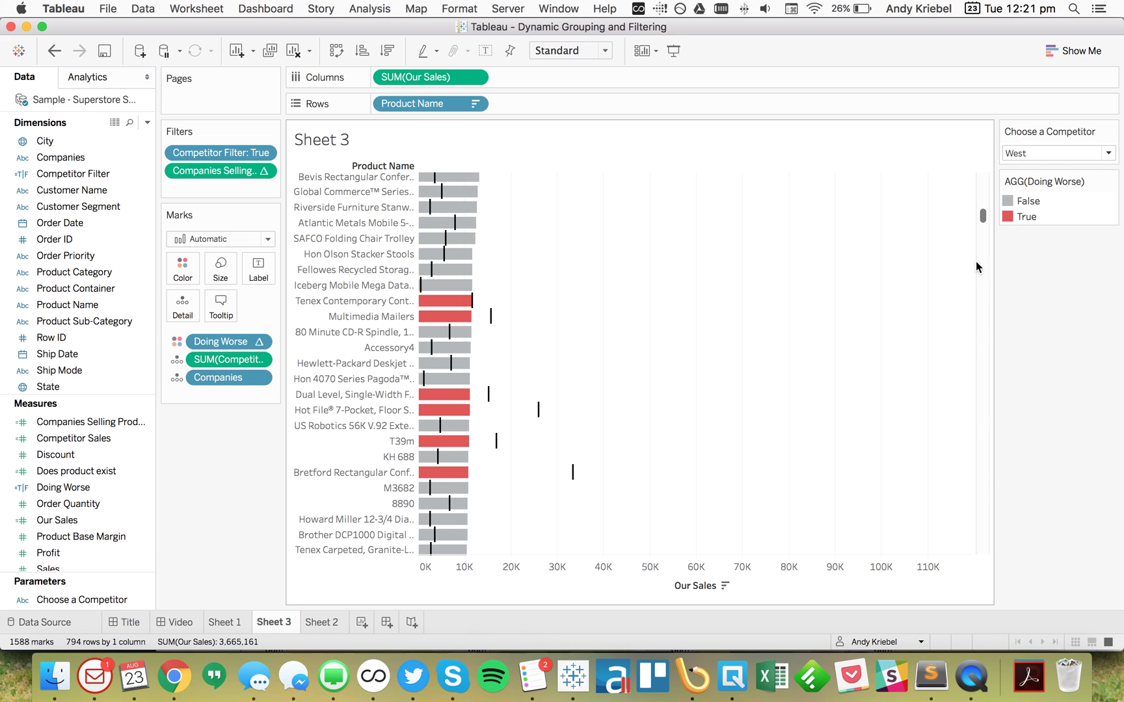
pyautogui.moveTo(984, 220); pyautogui.dragTo(980, 143)
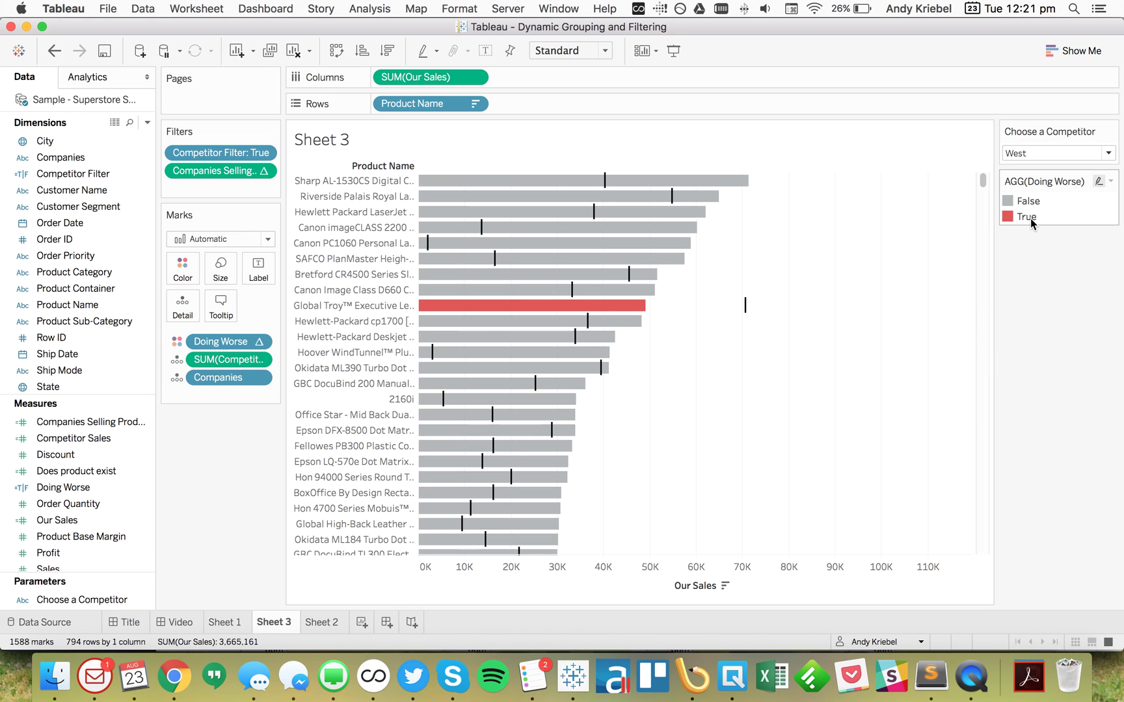
pyautogui.rightClick(1029, 216)
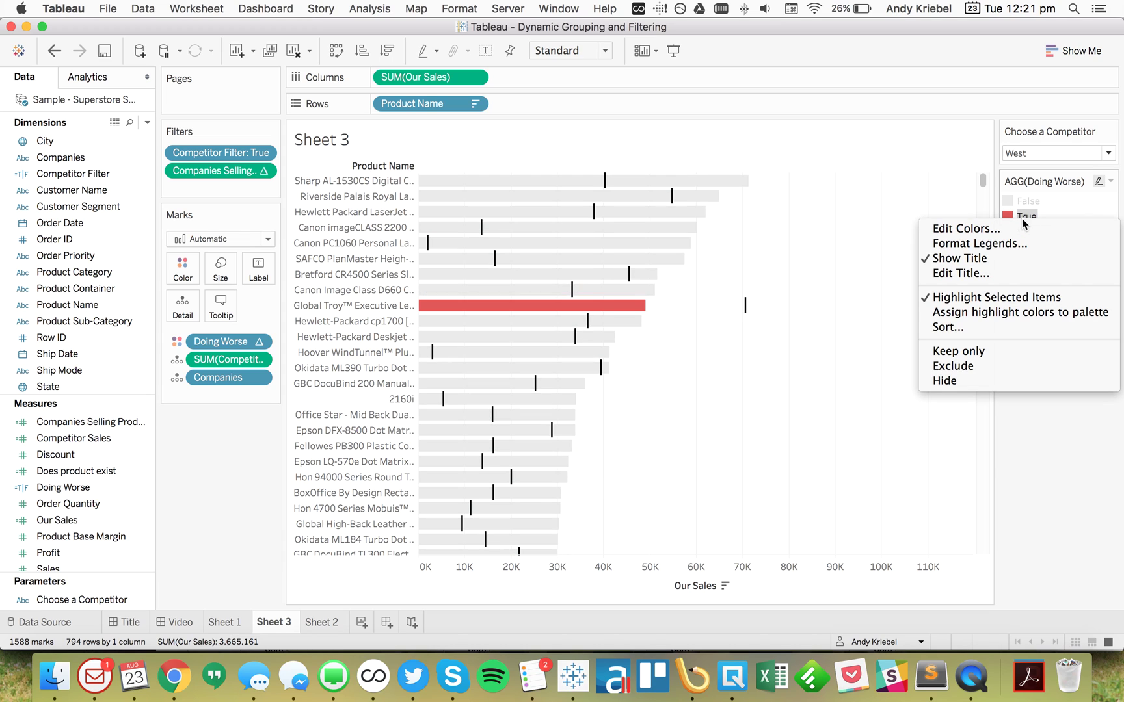
pyautogui.click(1034, 423)
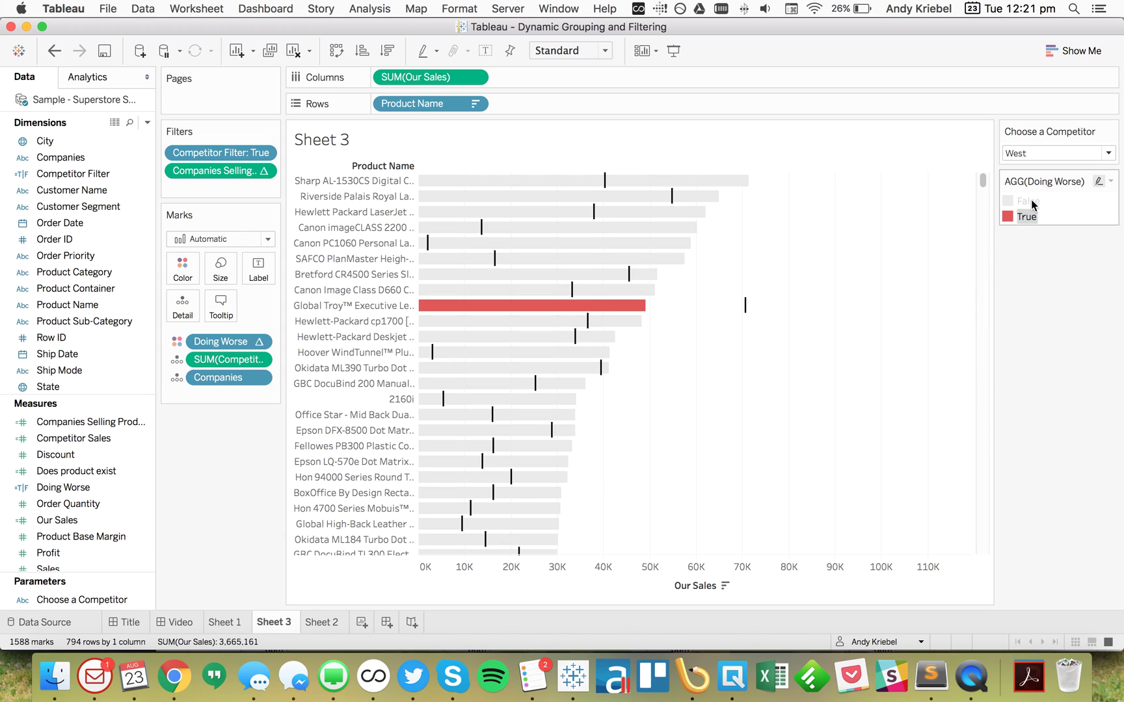
pyautogui.rightClick(1028, 201)
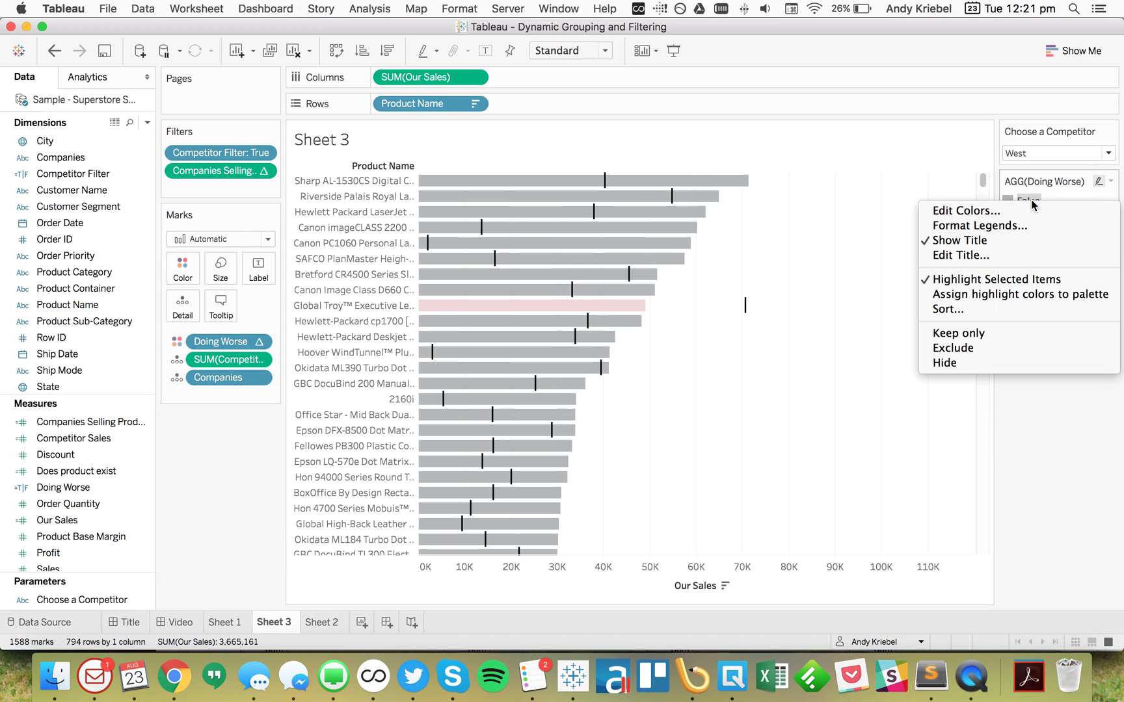
pyautogui.click(1080, 363)
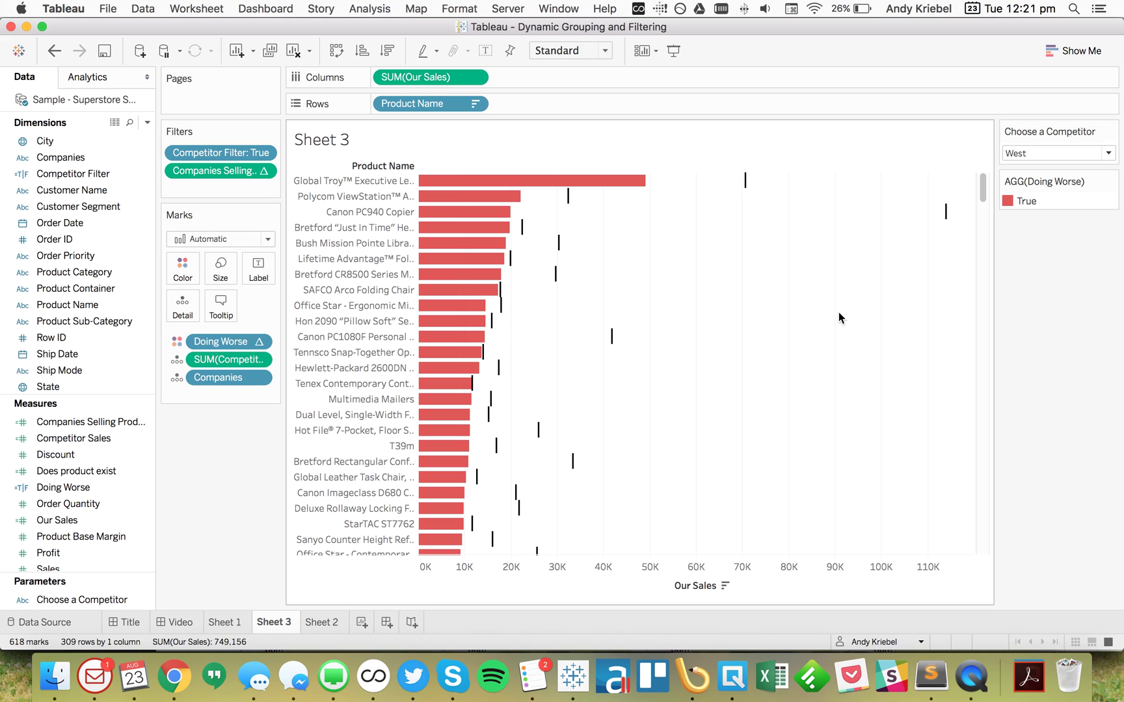
# - Test the filtered chart by switching the Choose a Competitor parameter to East and back to West
pyautogui.click(1014, 153)
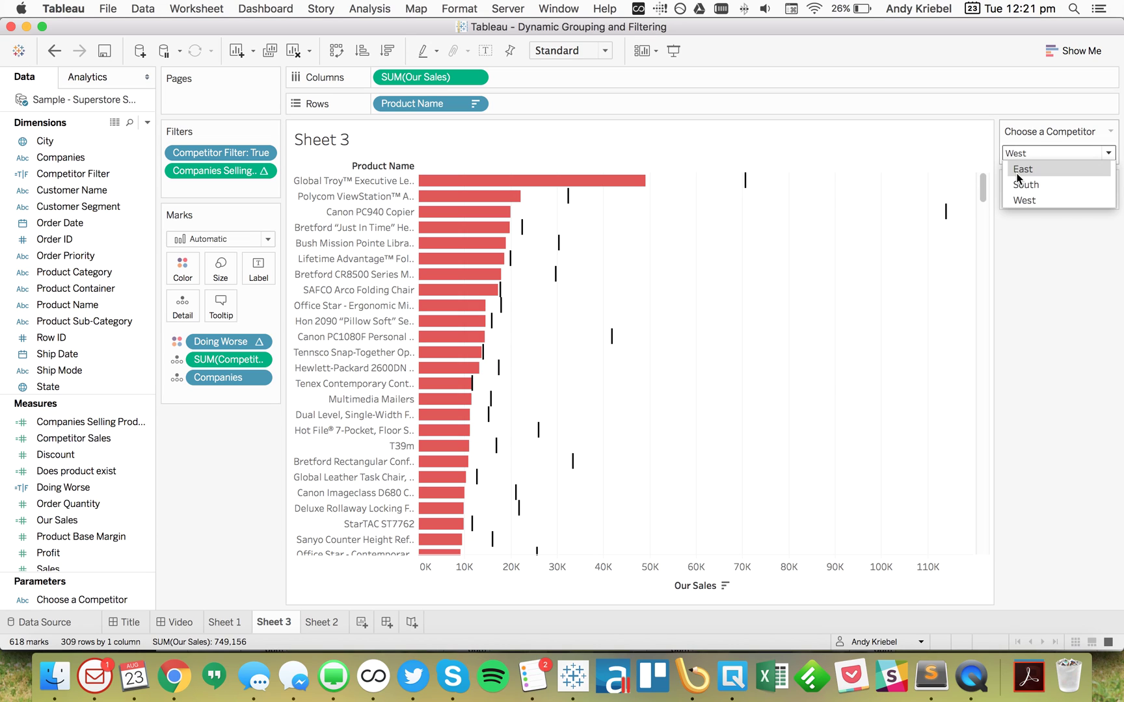
pyautogui.click(1018, 172)
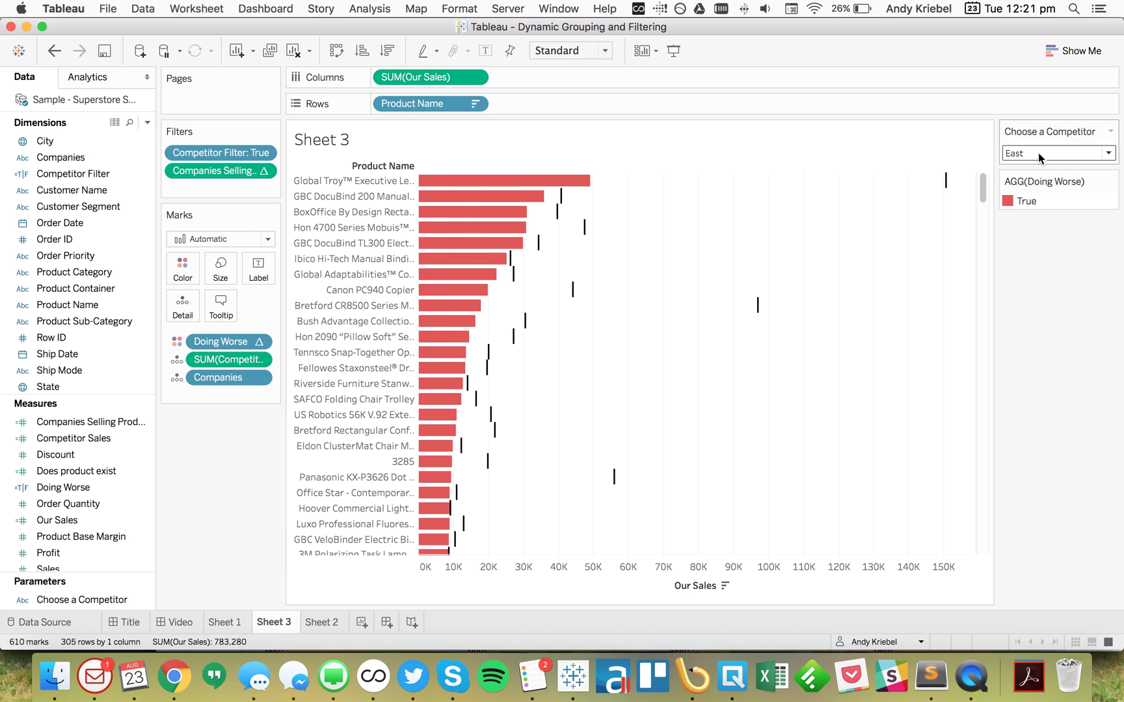
pyautogui.click(1038, 153)
pyautogui.click(1034, 197)
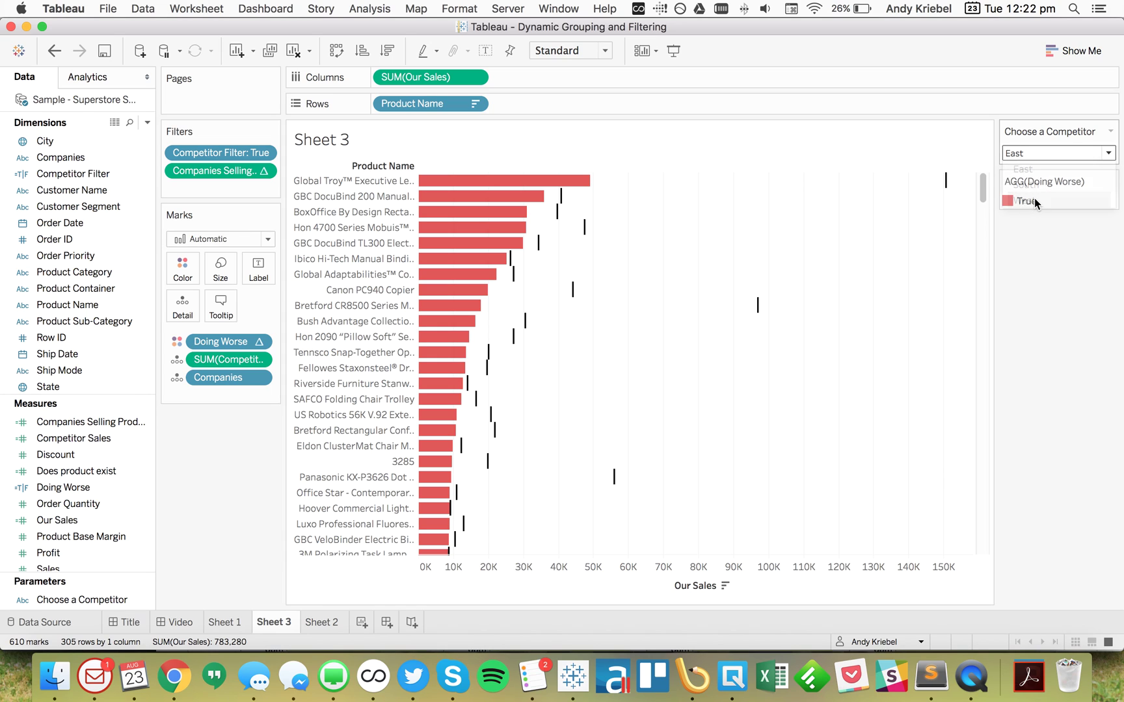
# - Show the hidden data of the Doing Worse color legend again
pyautogui.rightClick(1062, 197)
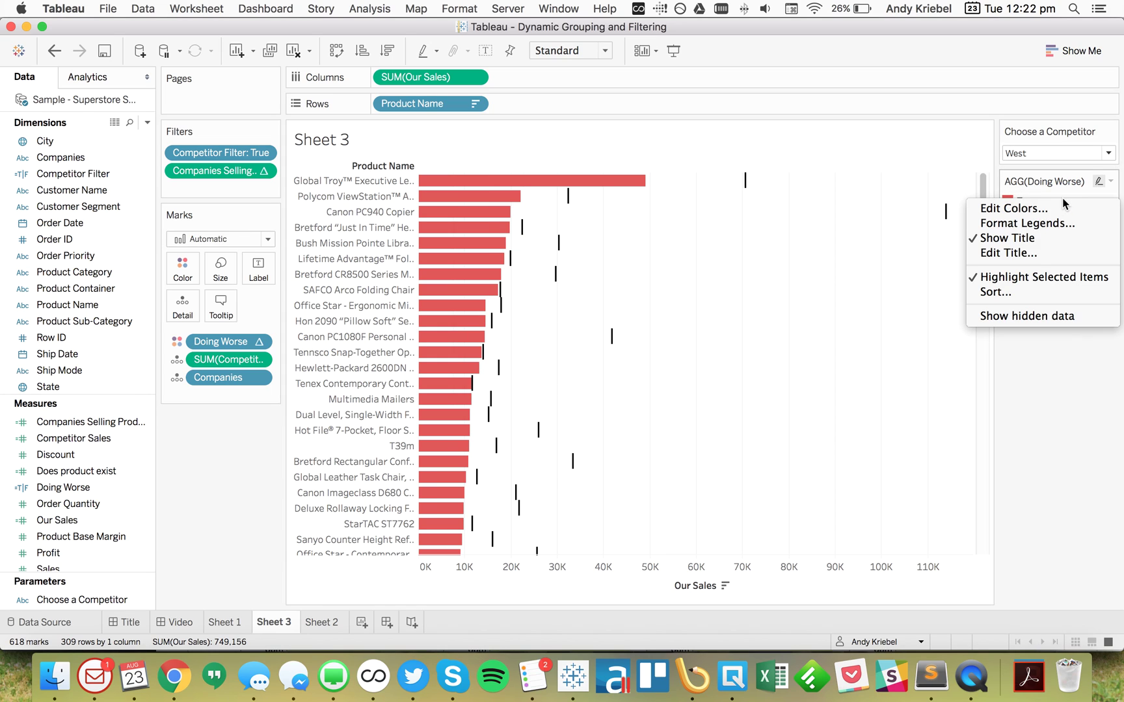
pyautogui.click(1028, 316)
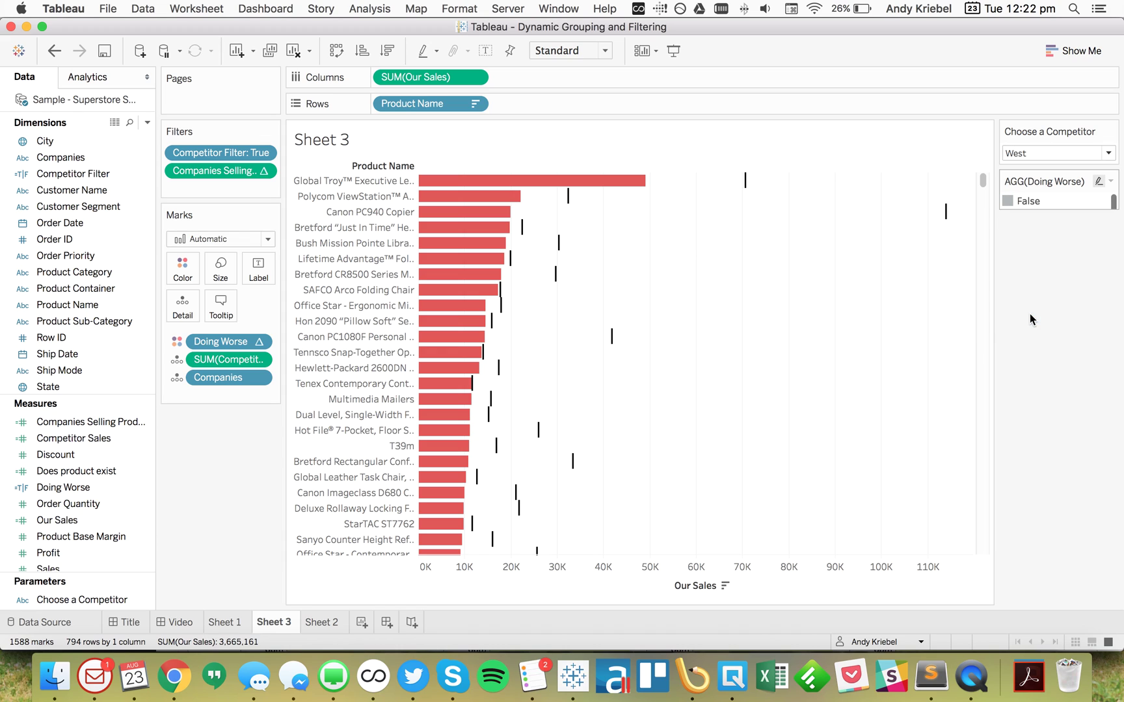